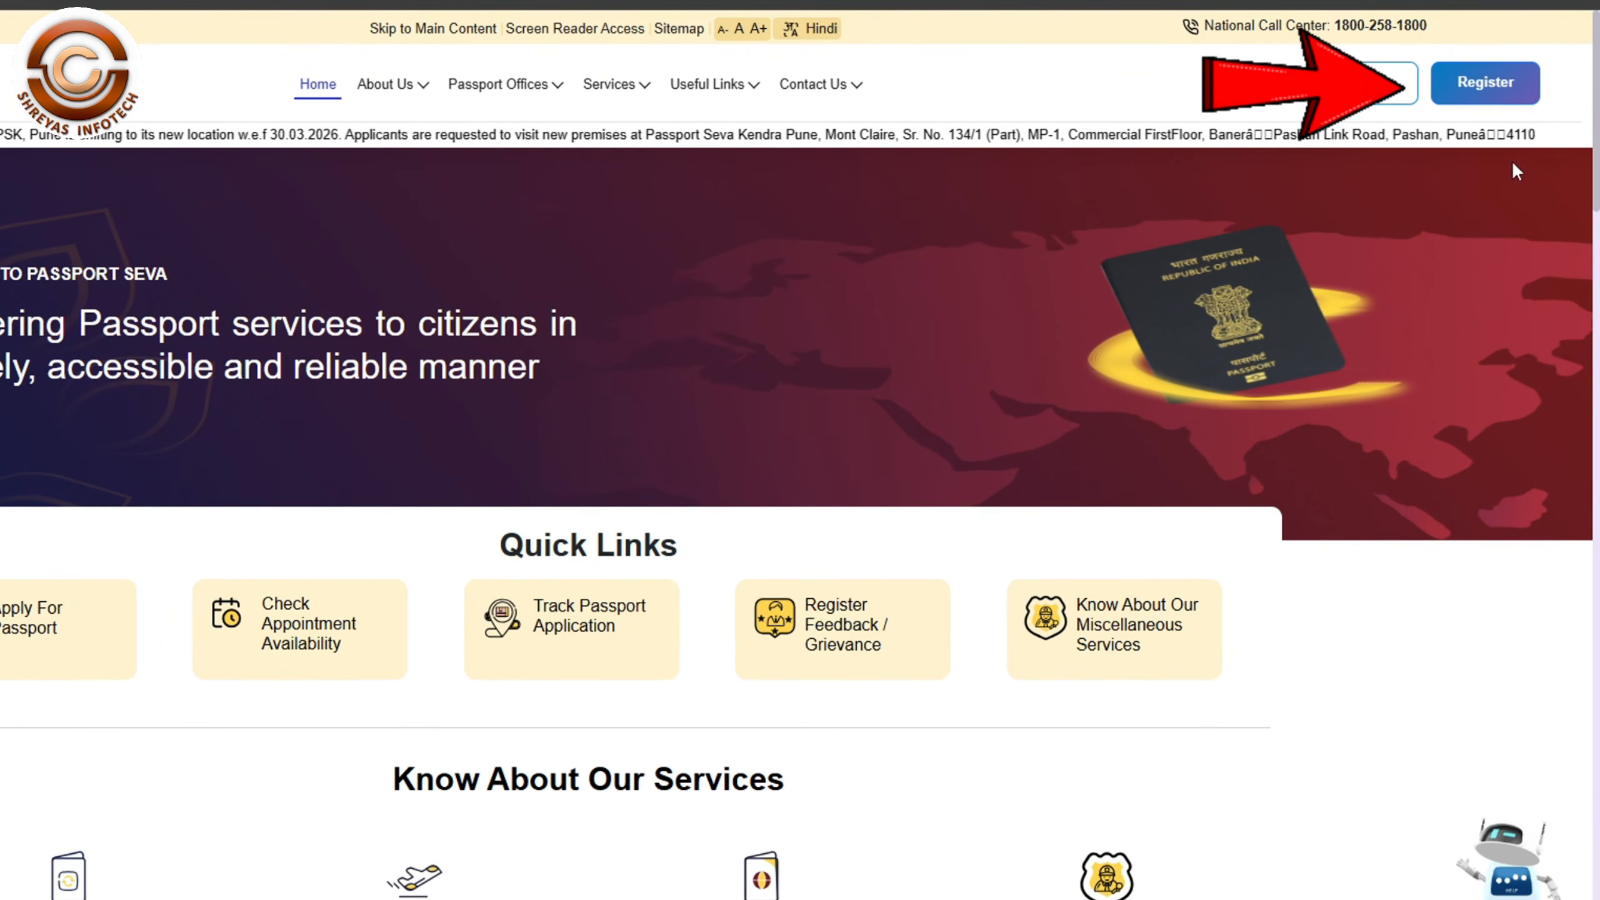
- Begin a new user registration at the Hyderabad passport office
click(1484, 86)
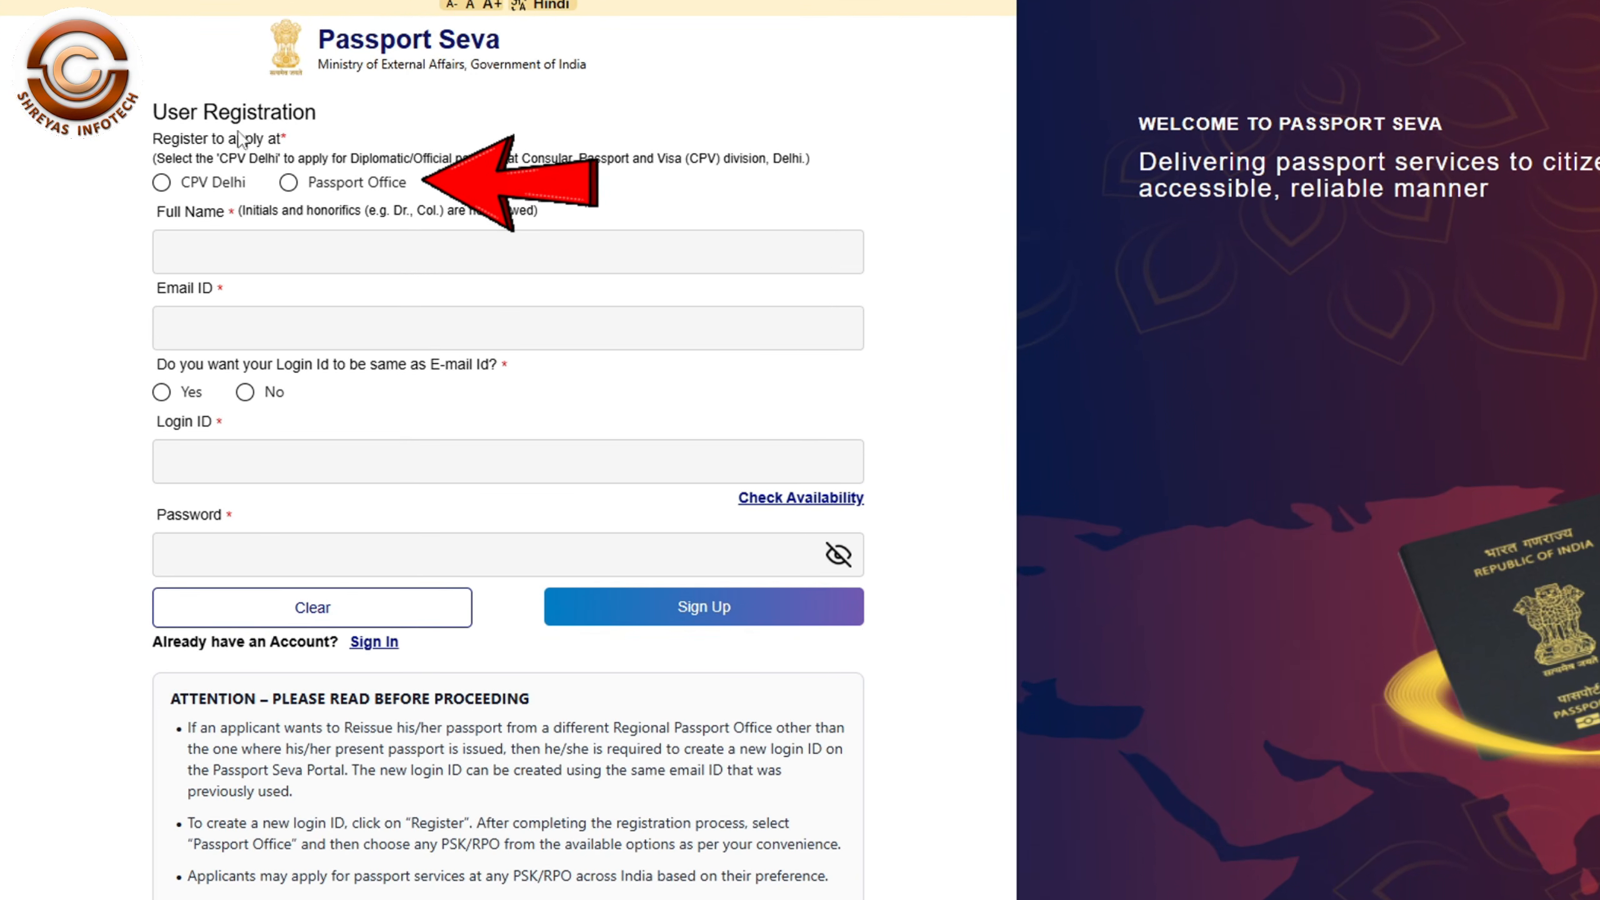
click(290, 183)
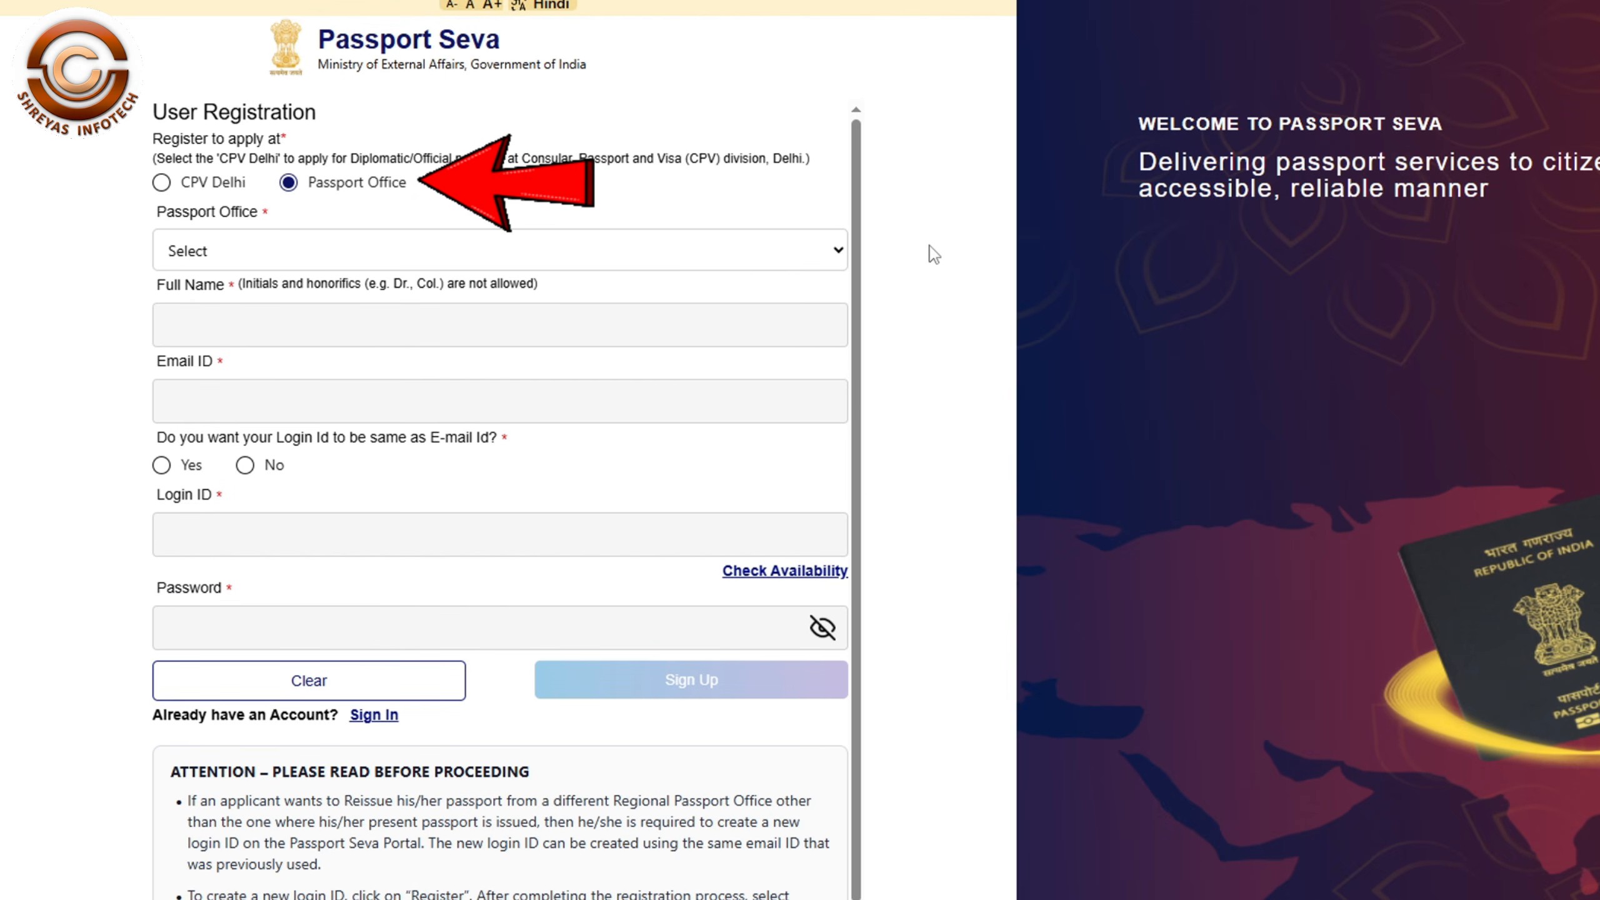
click(376, 252)
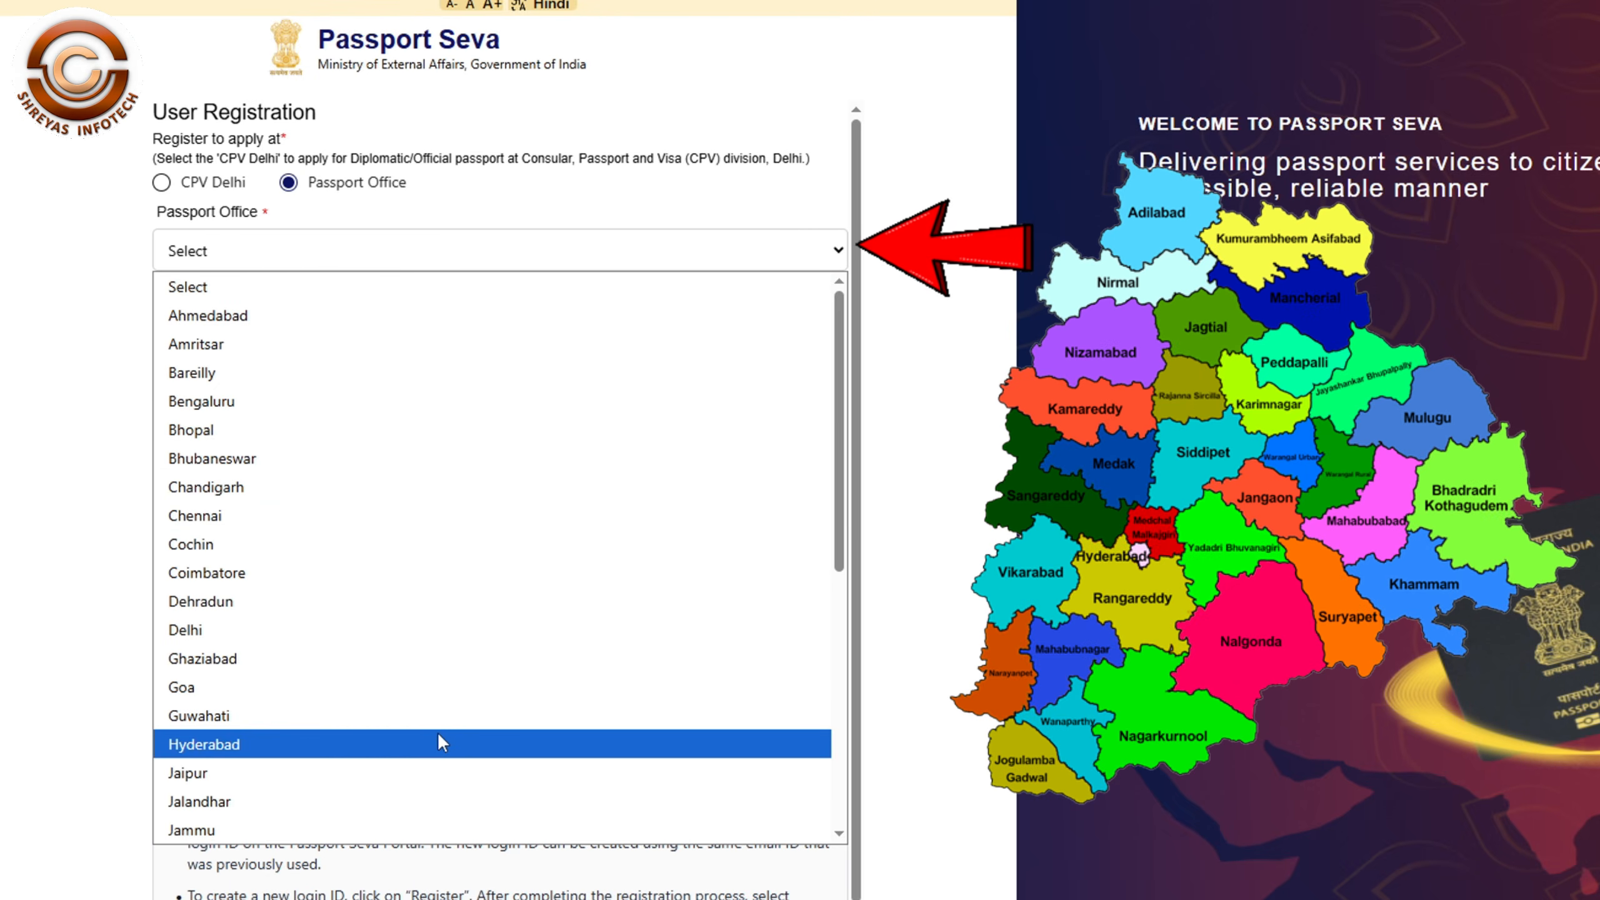
scroll(443, 742, down, 6)
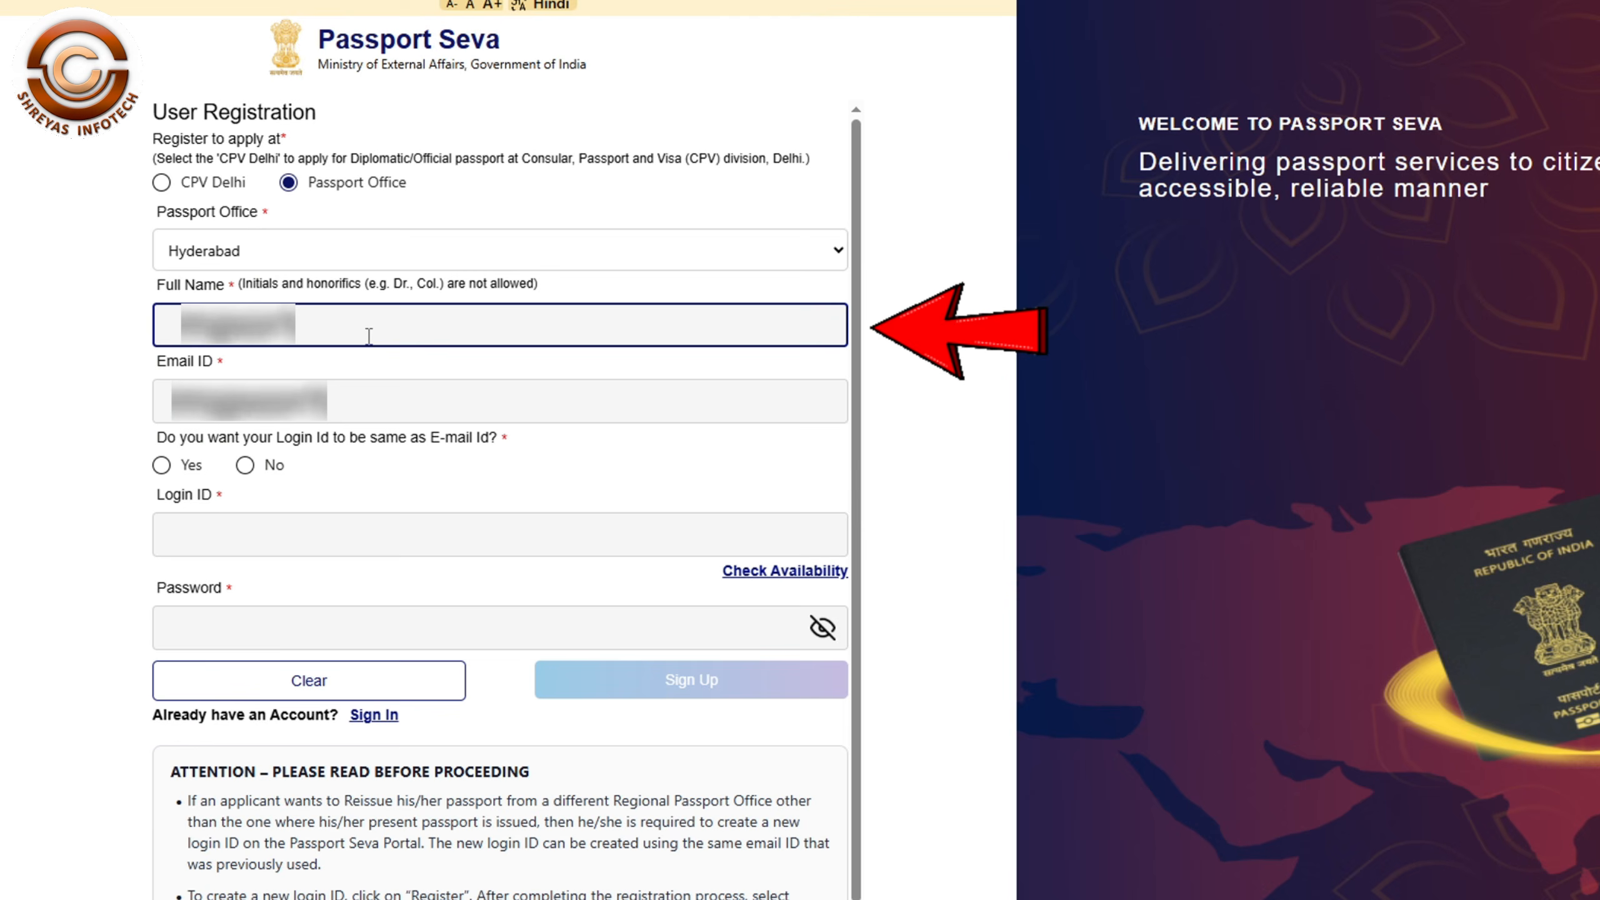
- Enter the applicant's full name and e-mail, use the e-mail as login ID, set a password, and sign up
text(Pl)
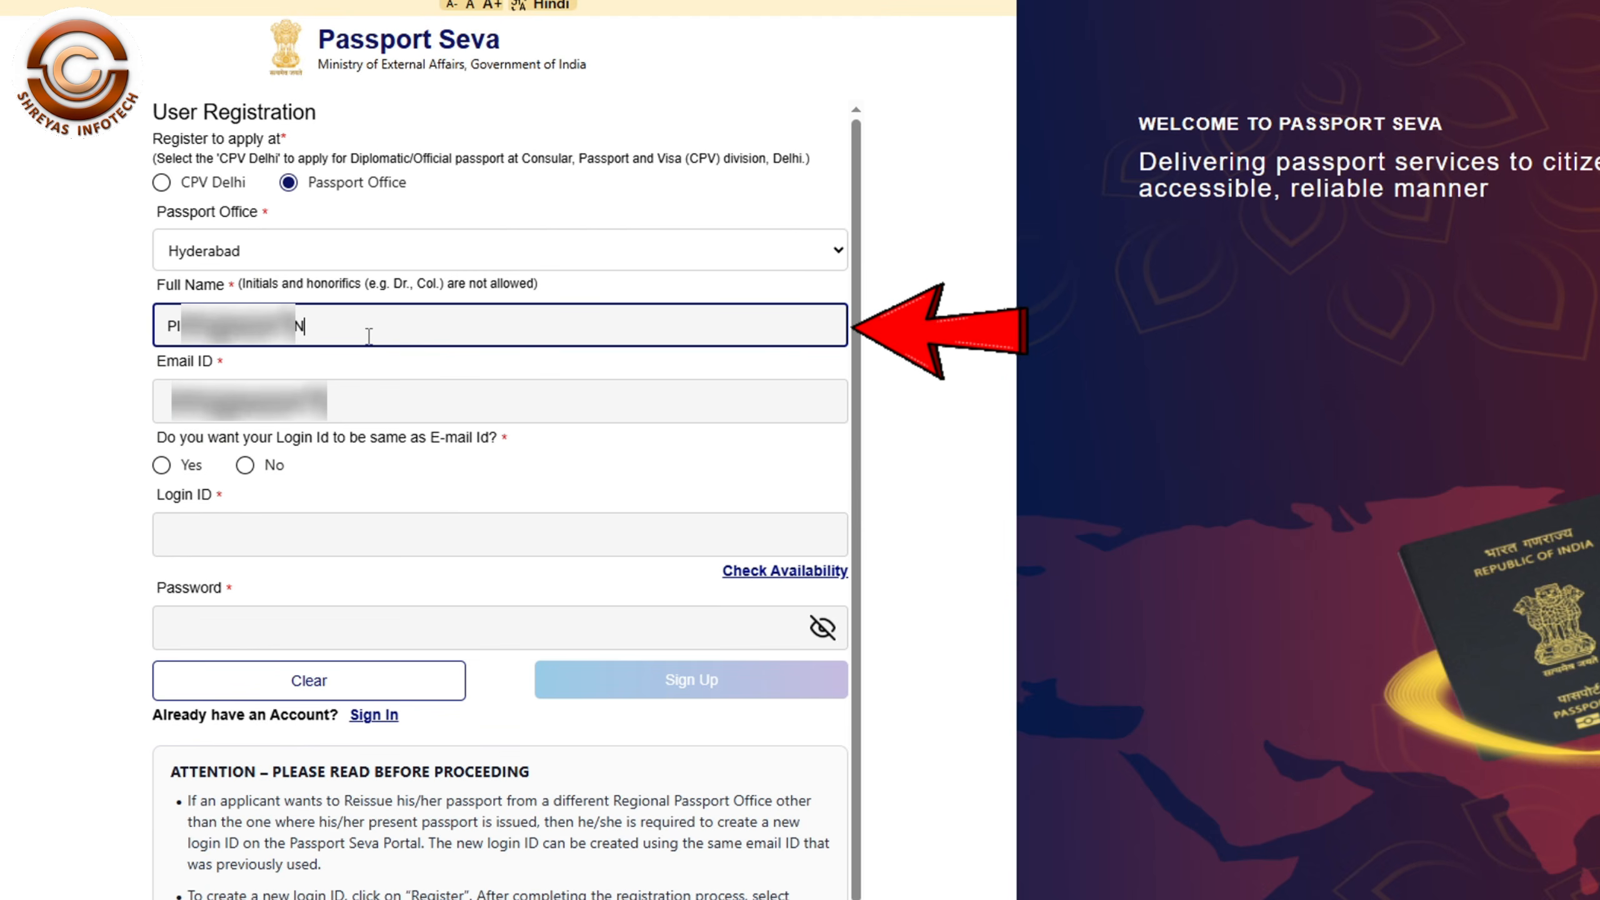
text(RAN)
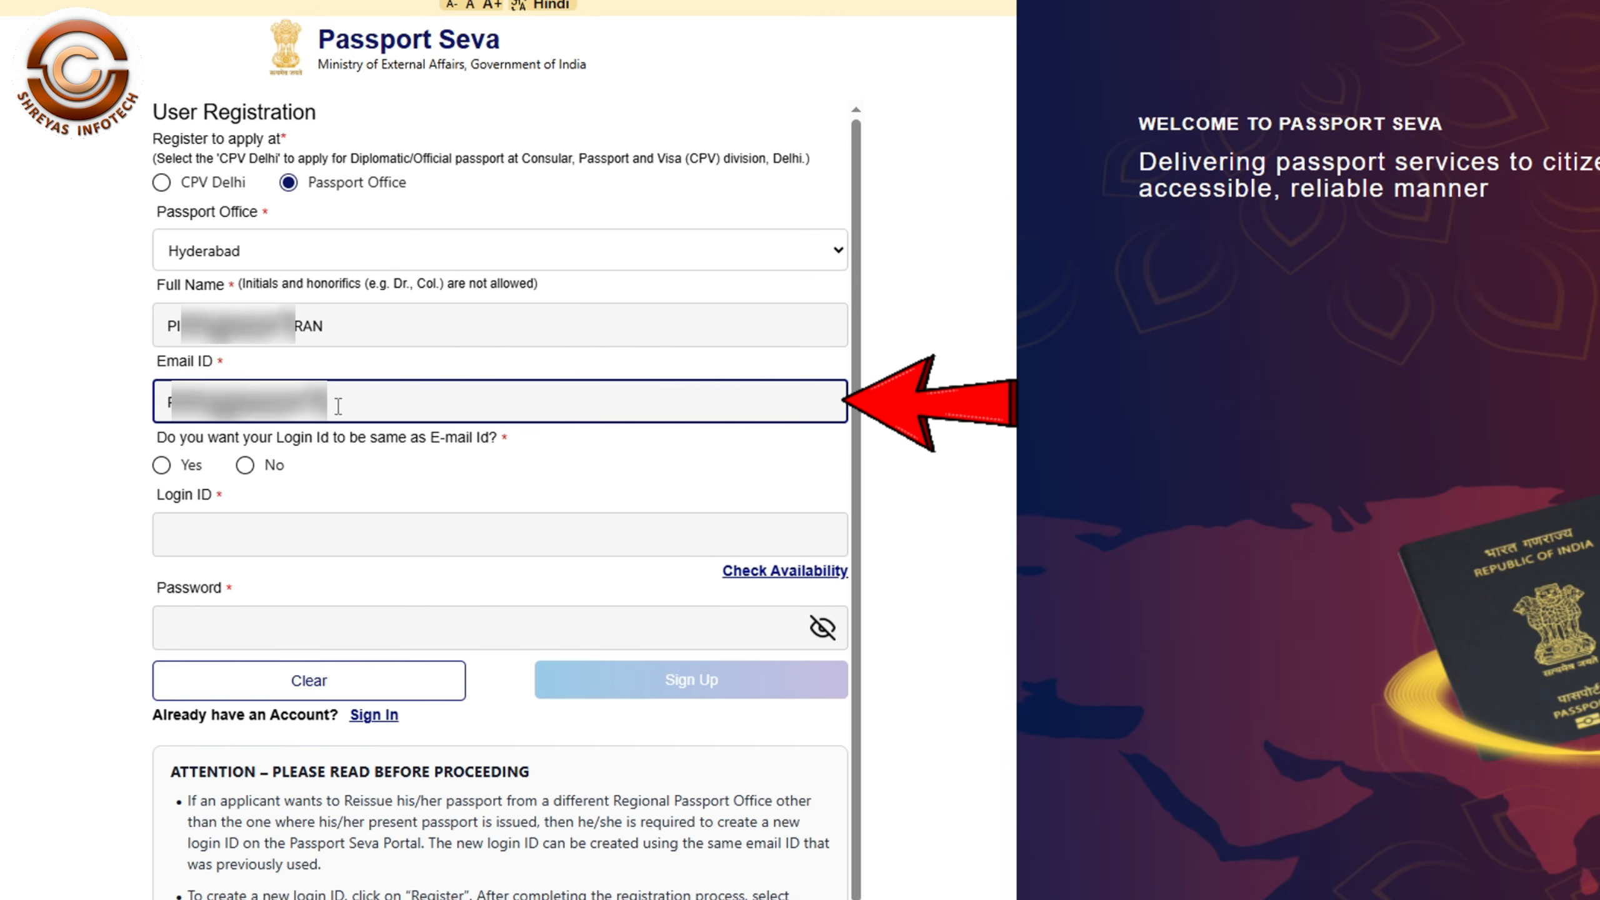
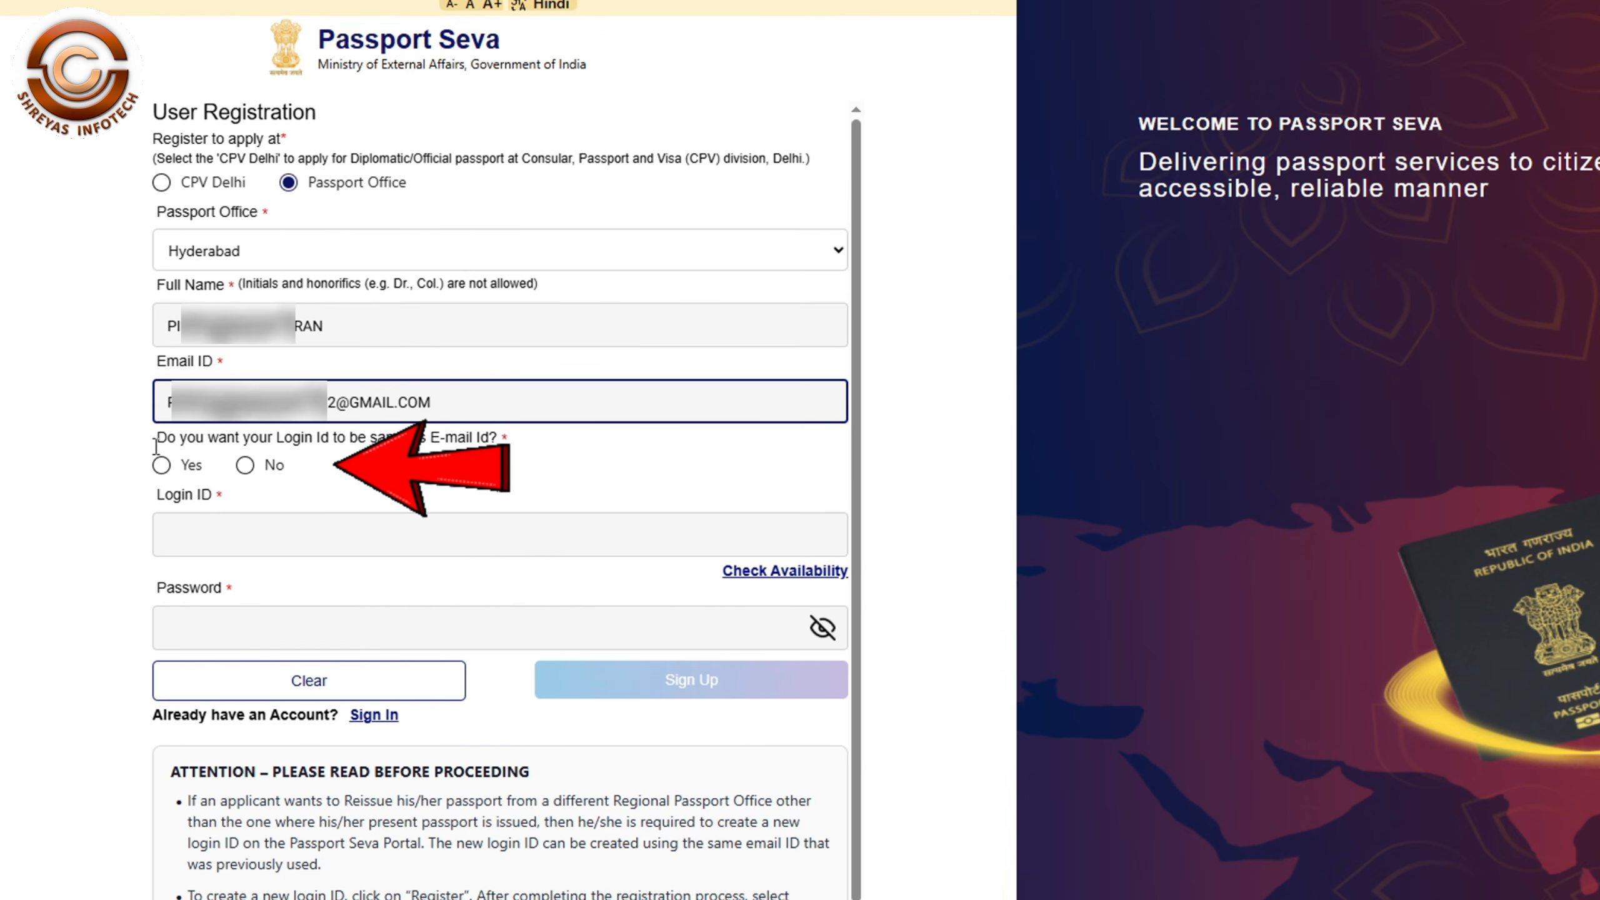
click(162, 465)
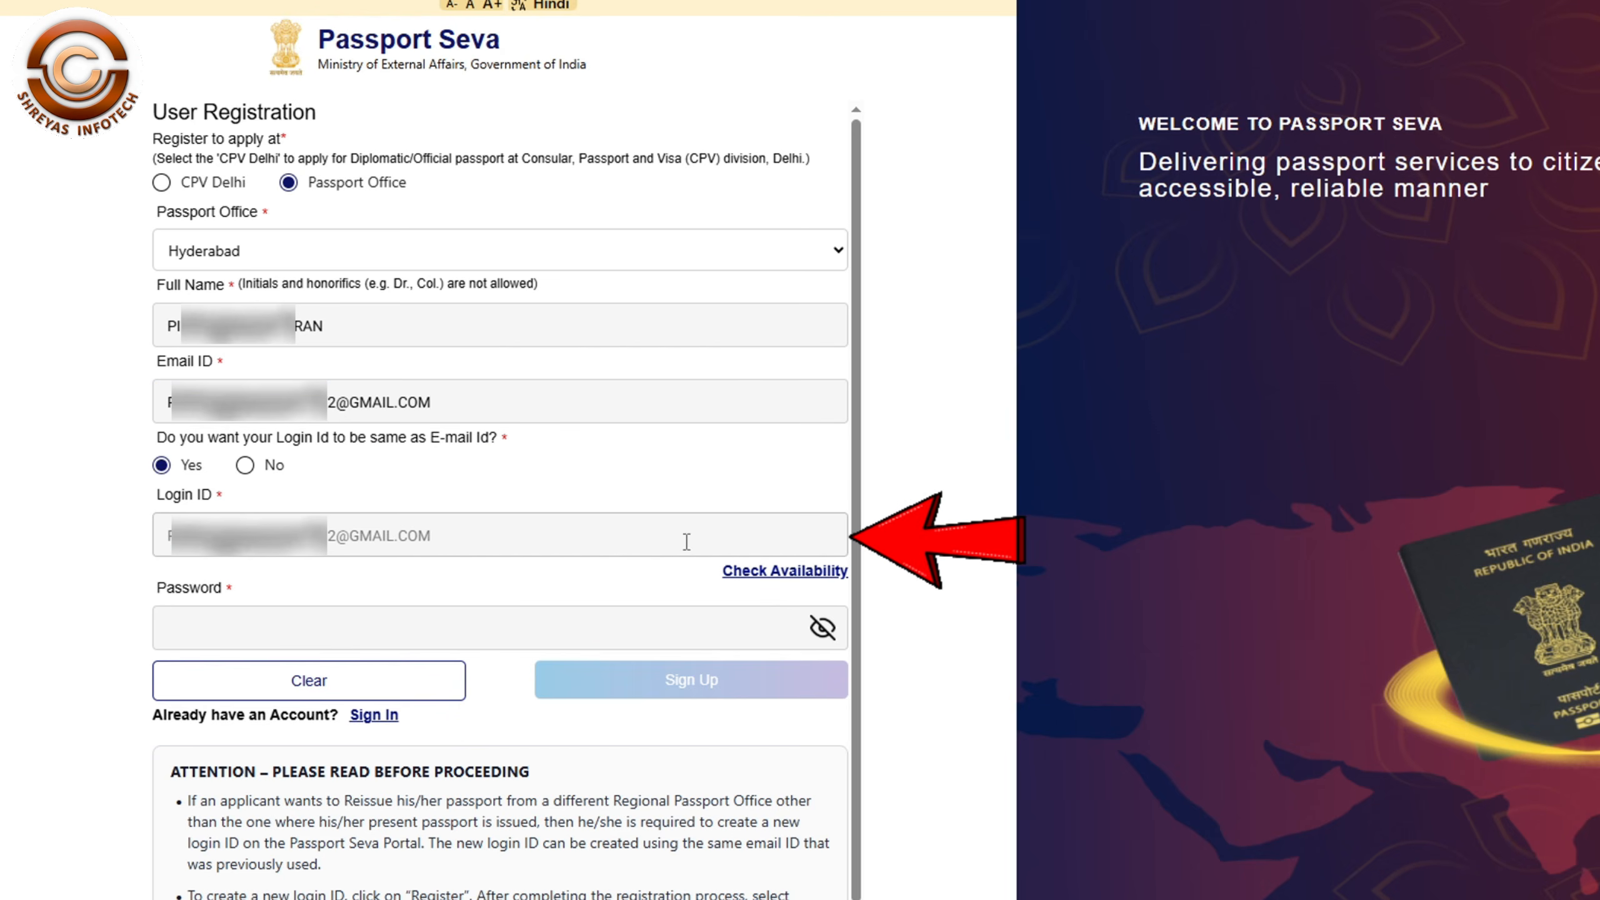
click(418, 624)
text(•••••••••)
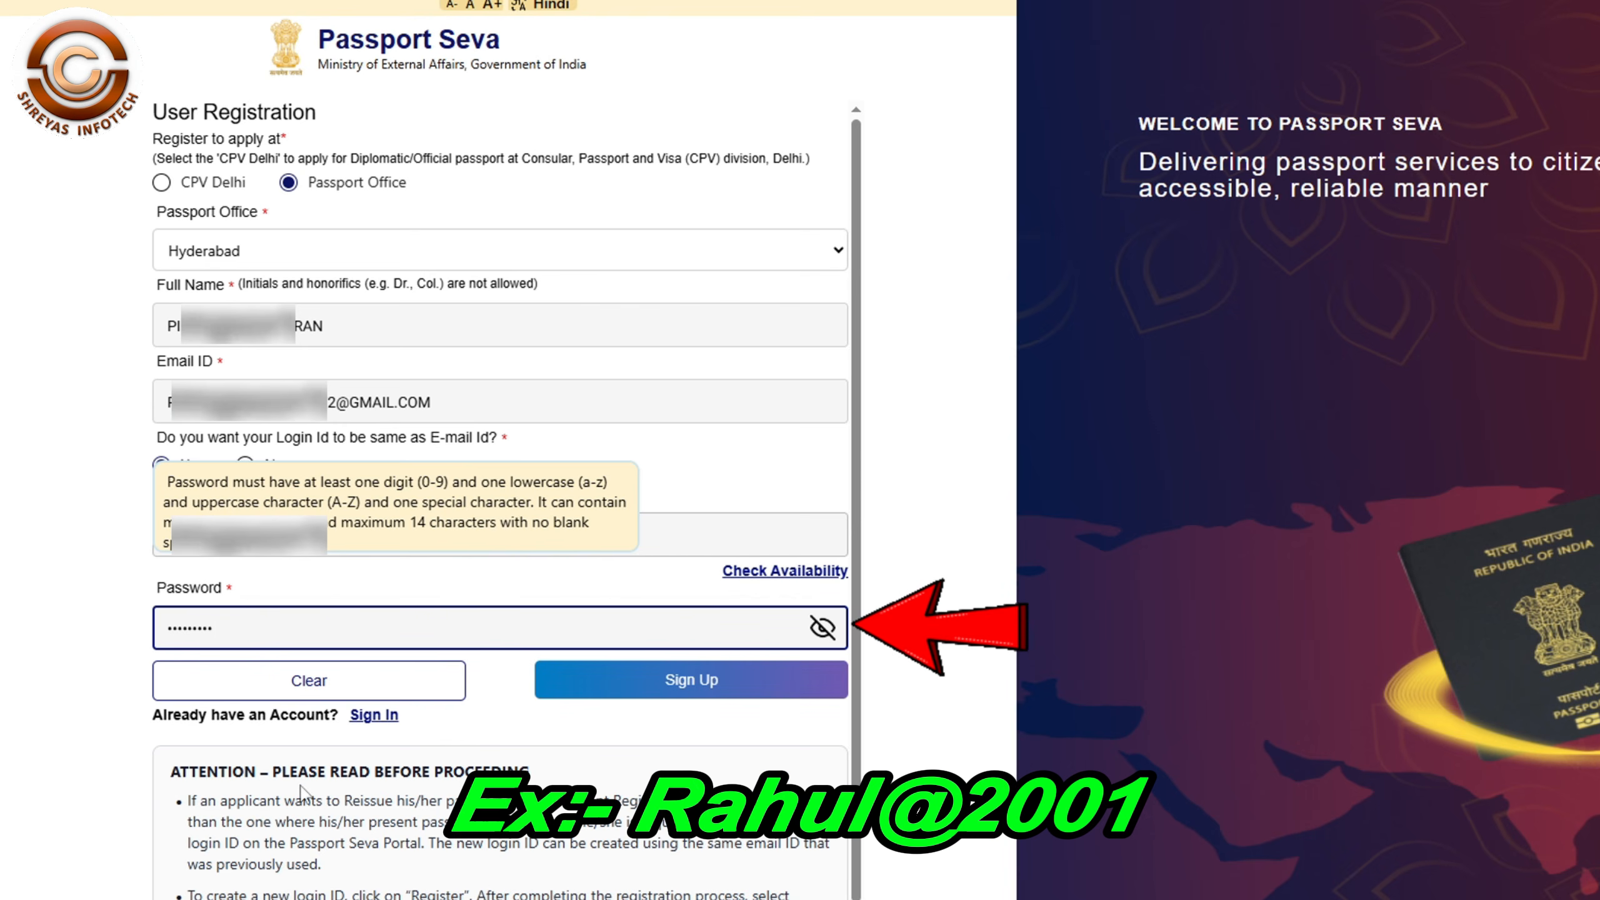
click(683, 680)
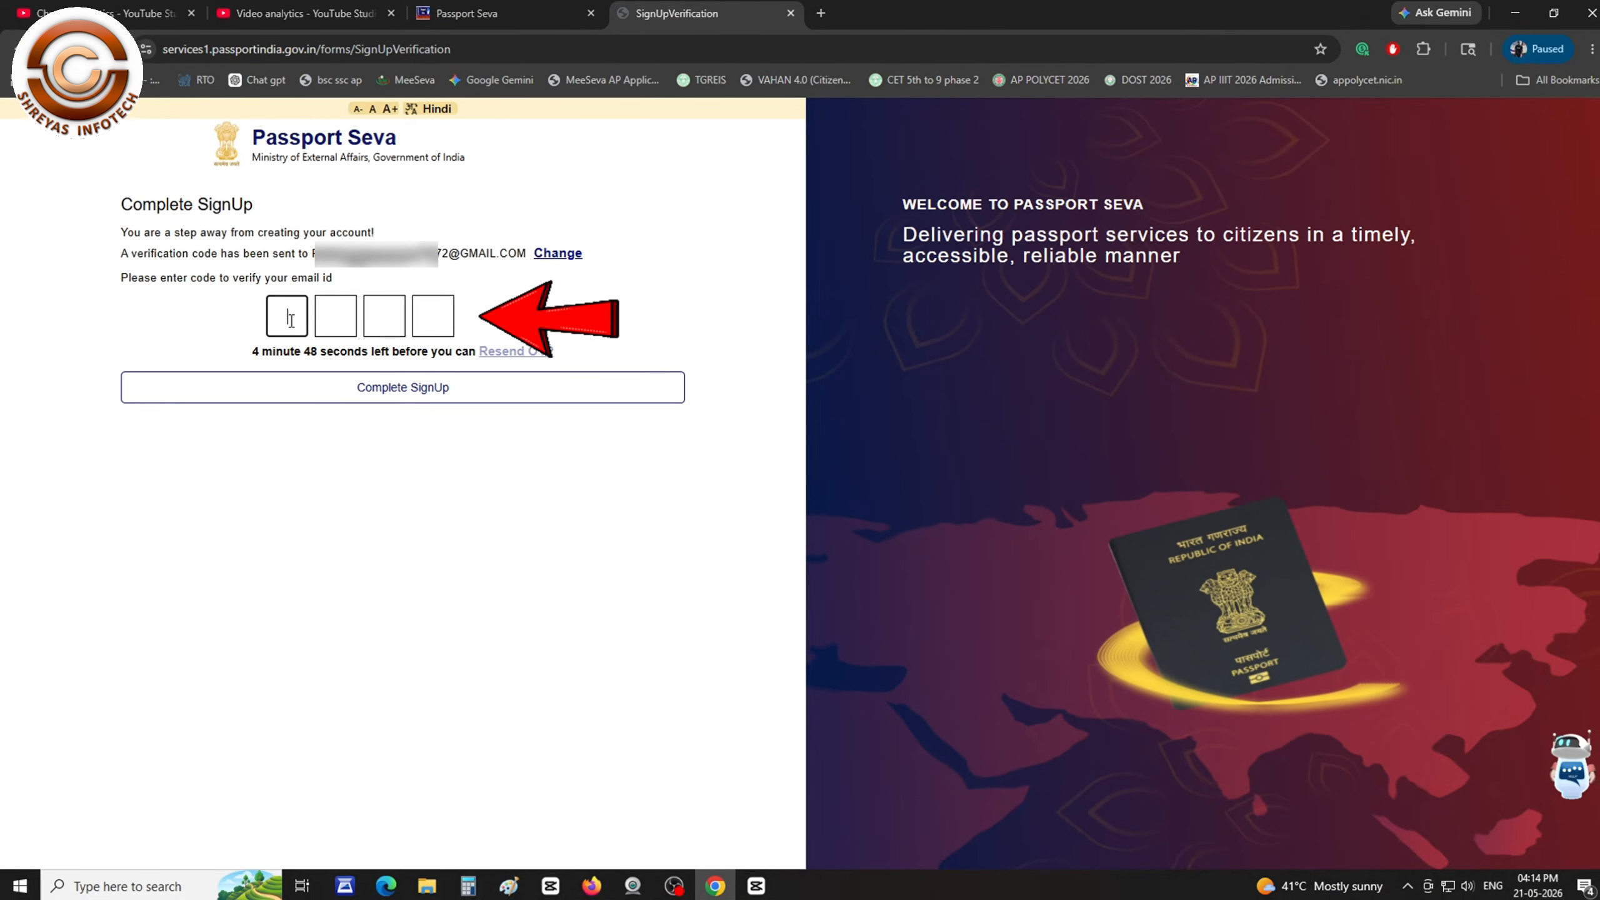
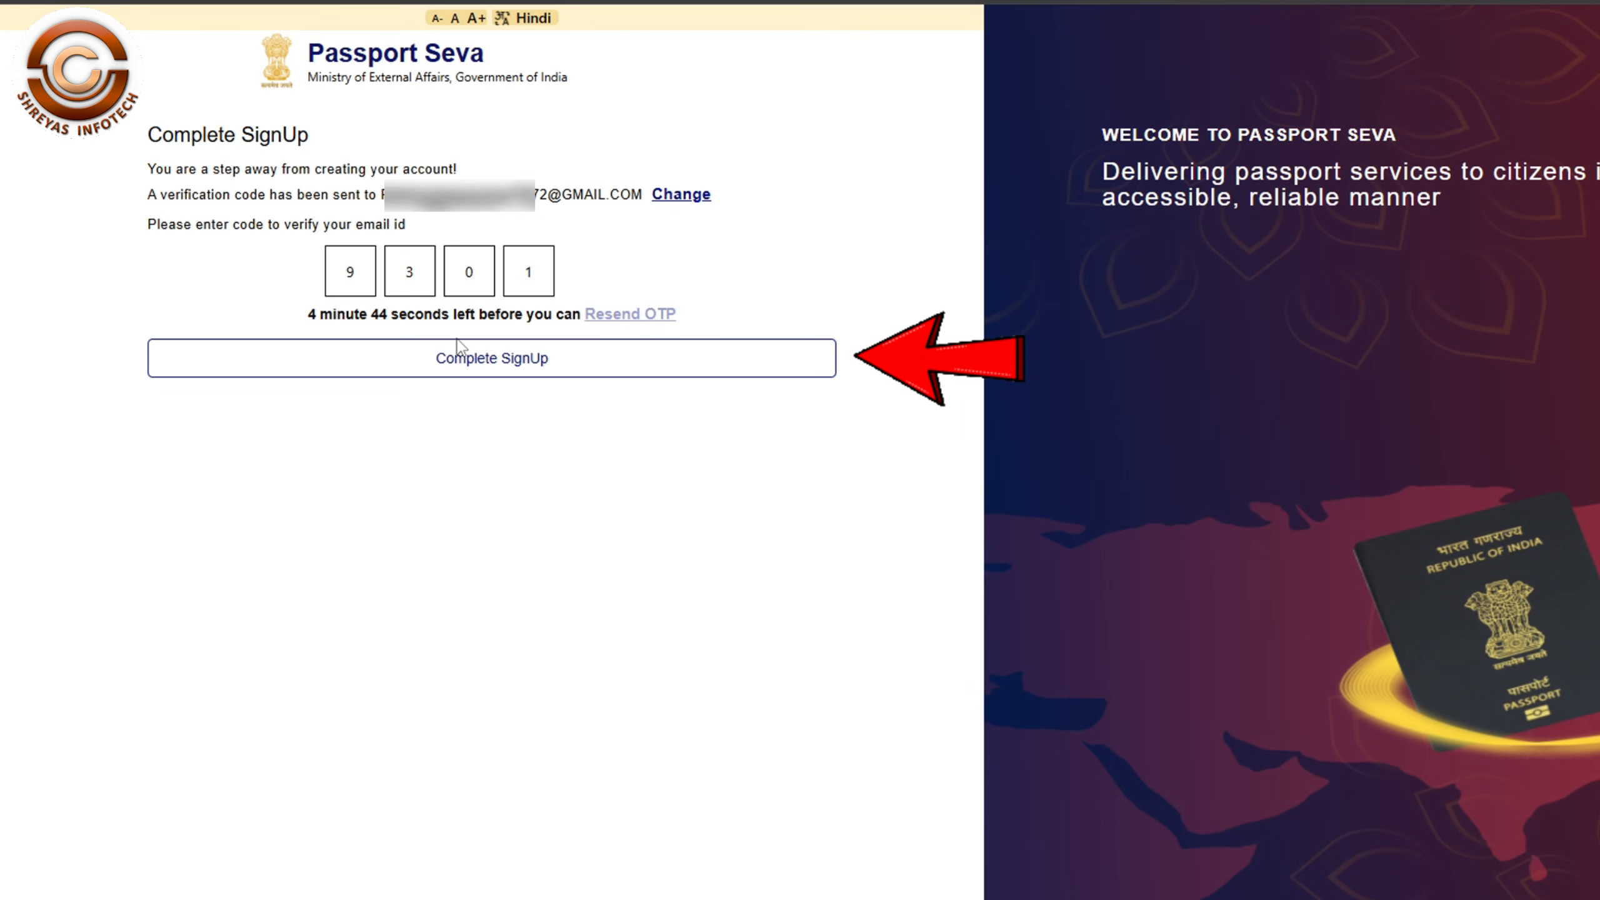
- Enter the e-mailed verification code to complete sign-up, then return to the login page
click(487, 366)
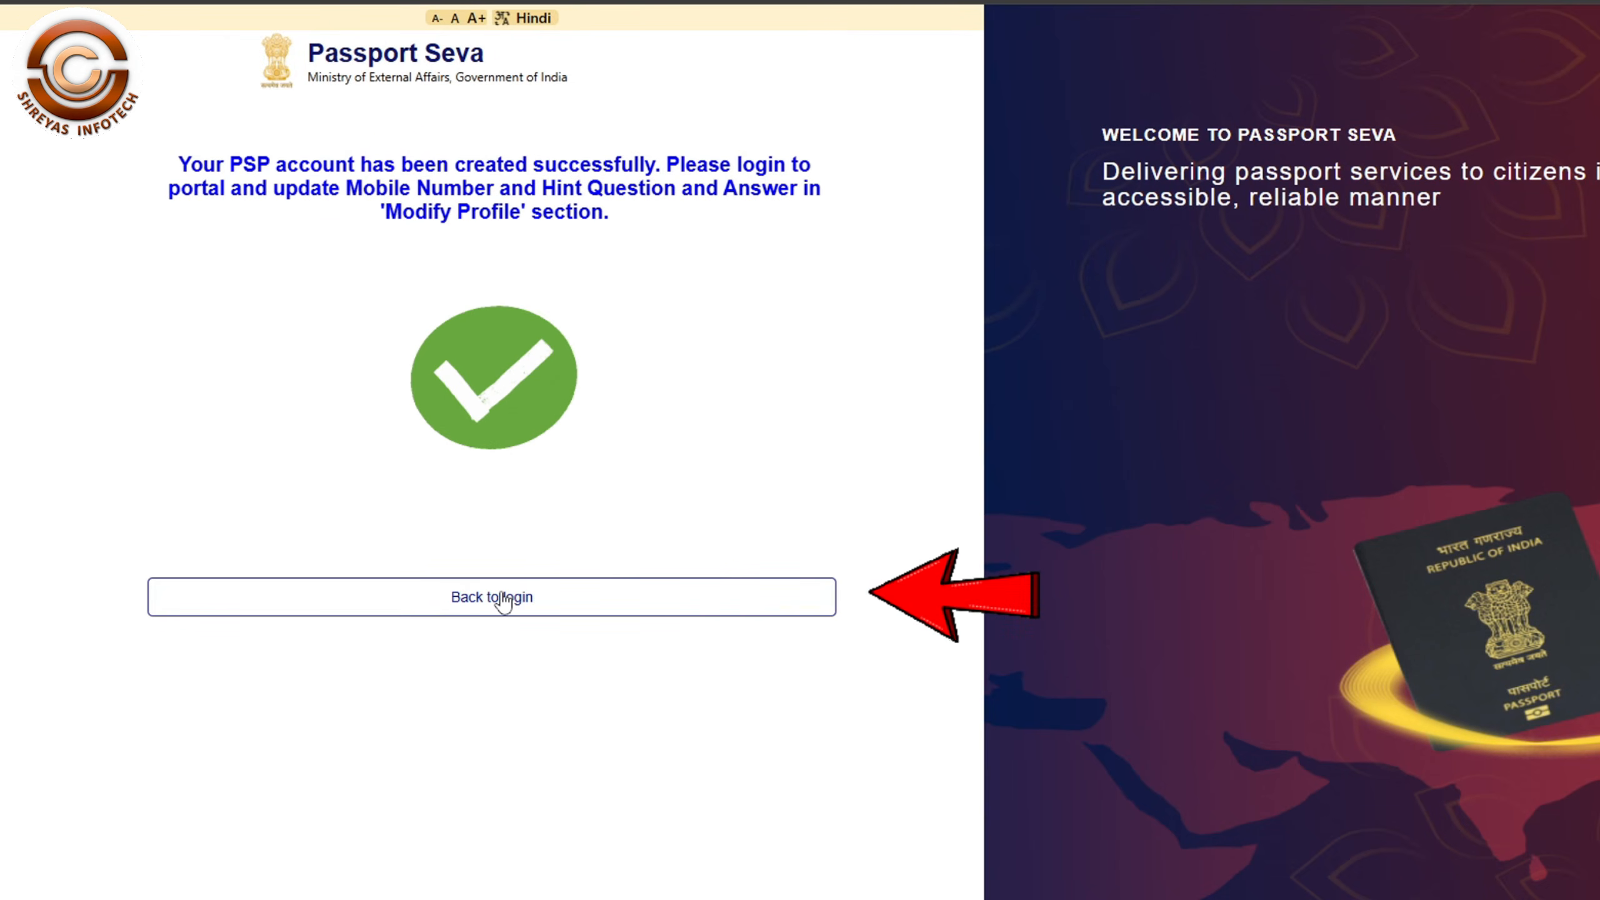
click(498, 599)
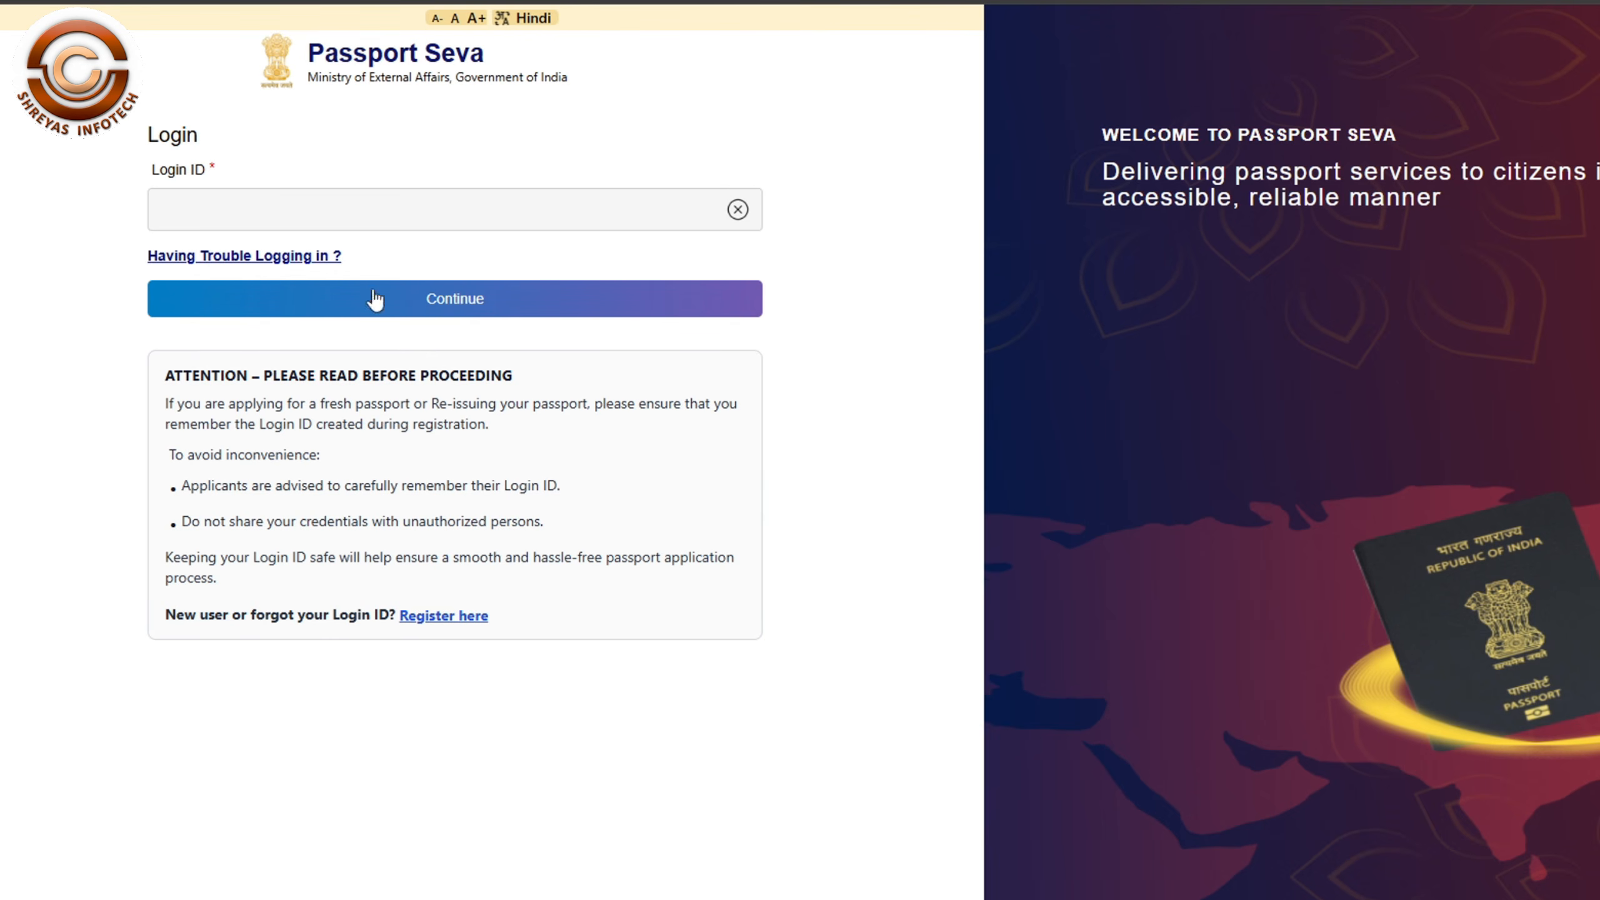
- Sign in with the new login ID and account password
click(373, 218)
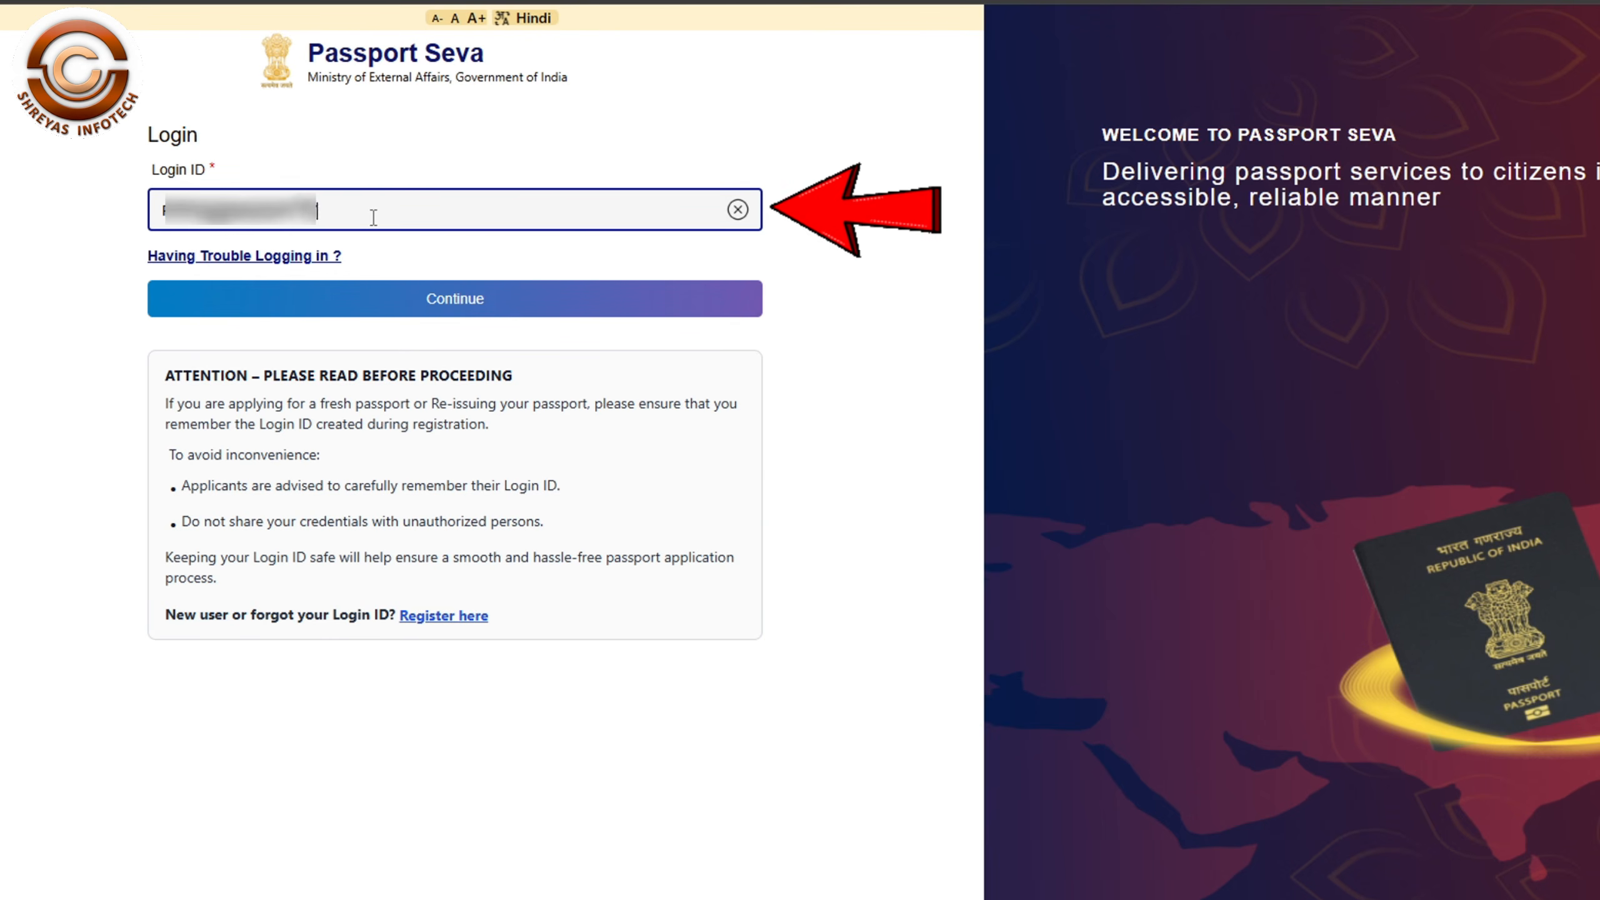
click(535, 306)
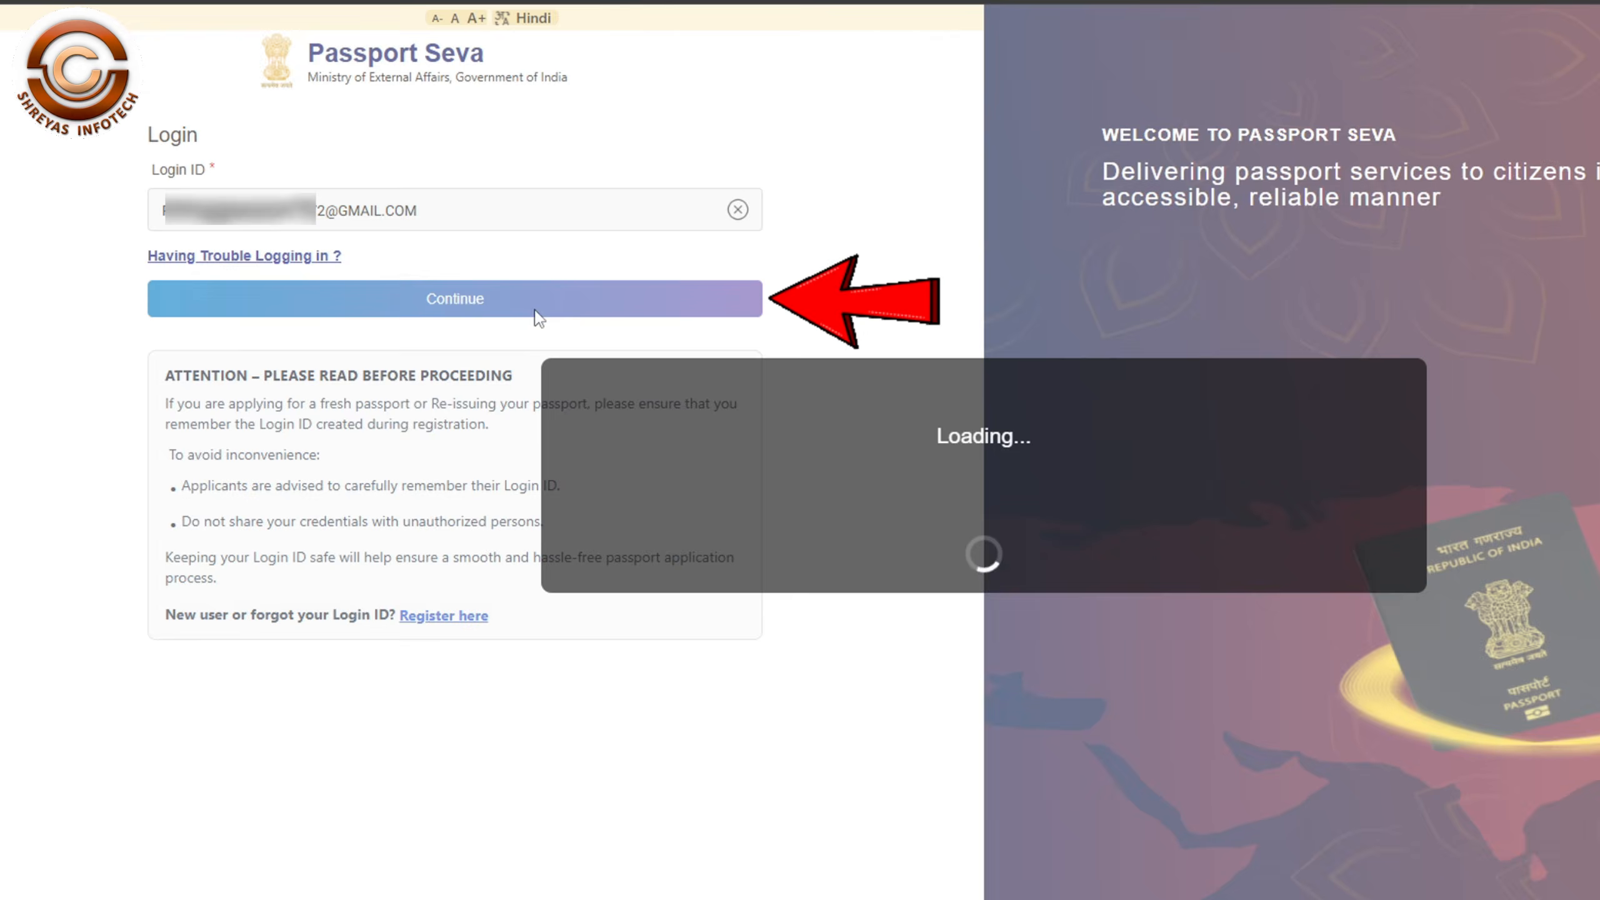
click(301, 344)
text(••)
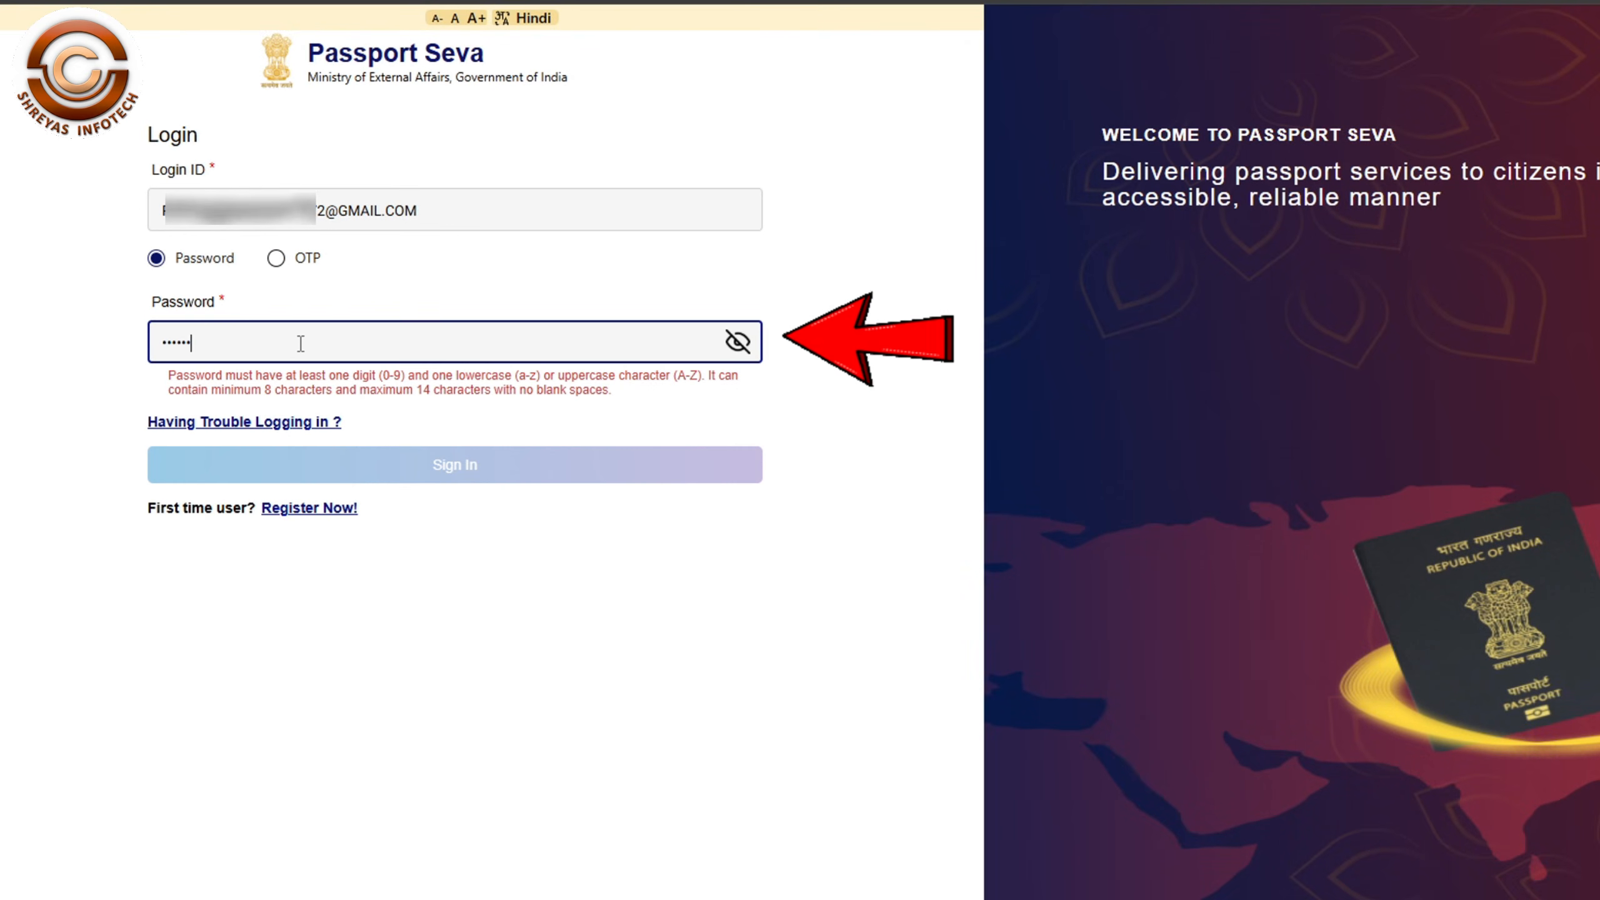
text(•••••••)
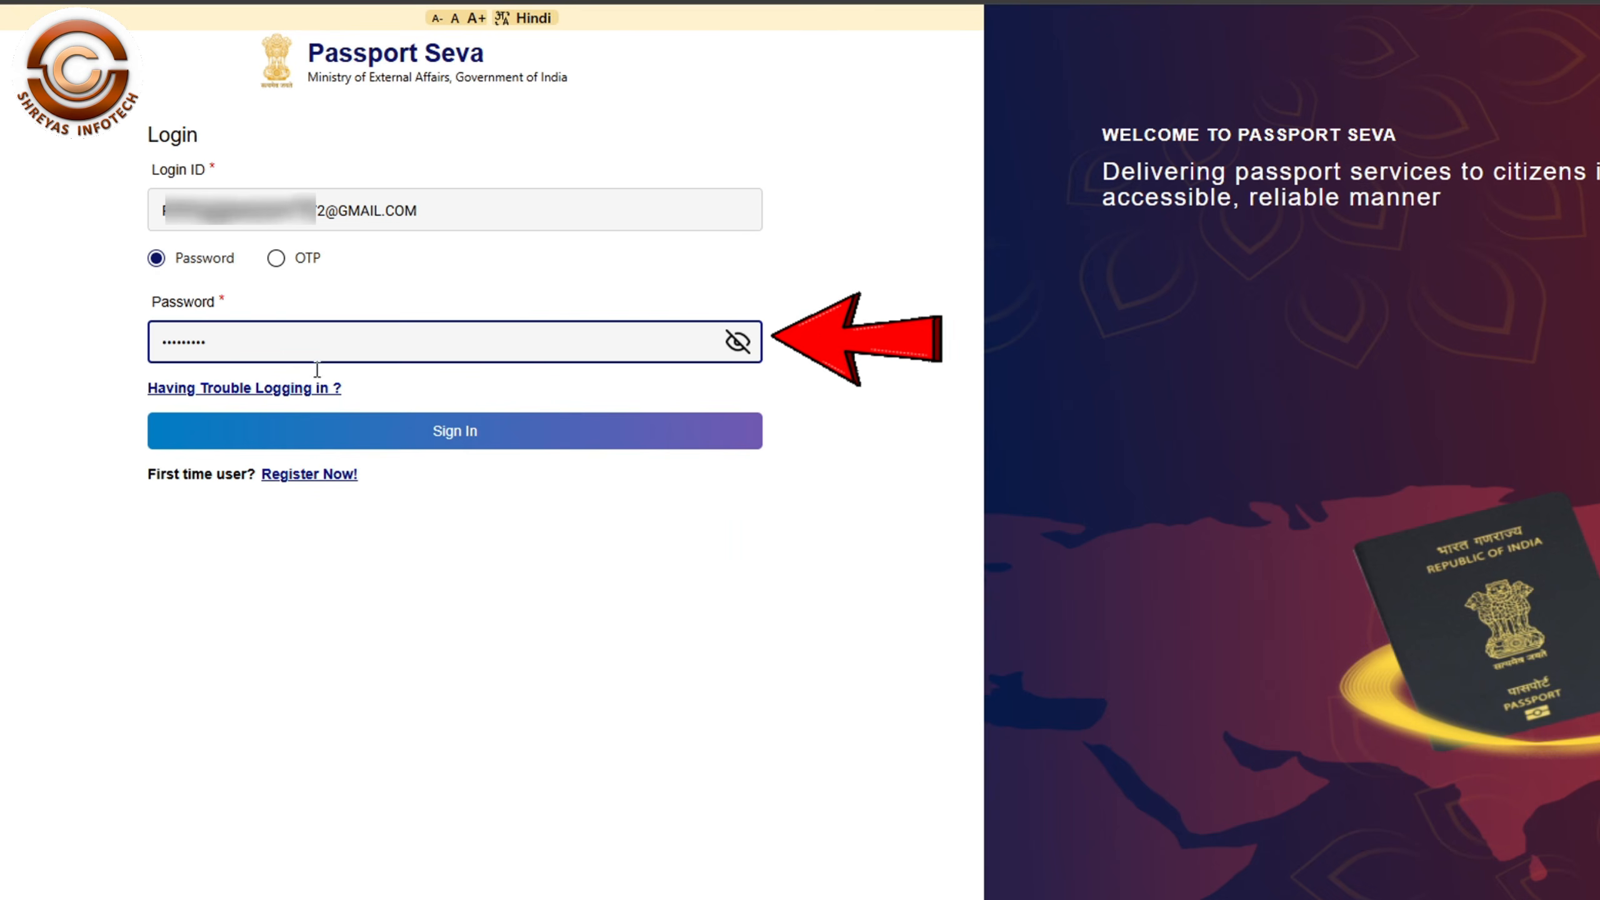
click(437, 434)
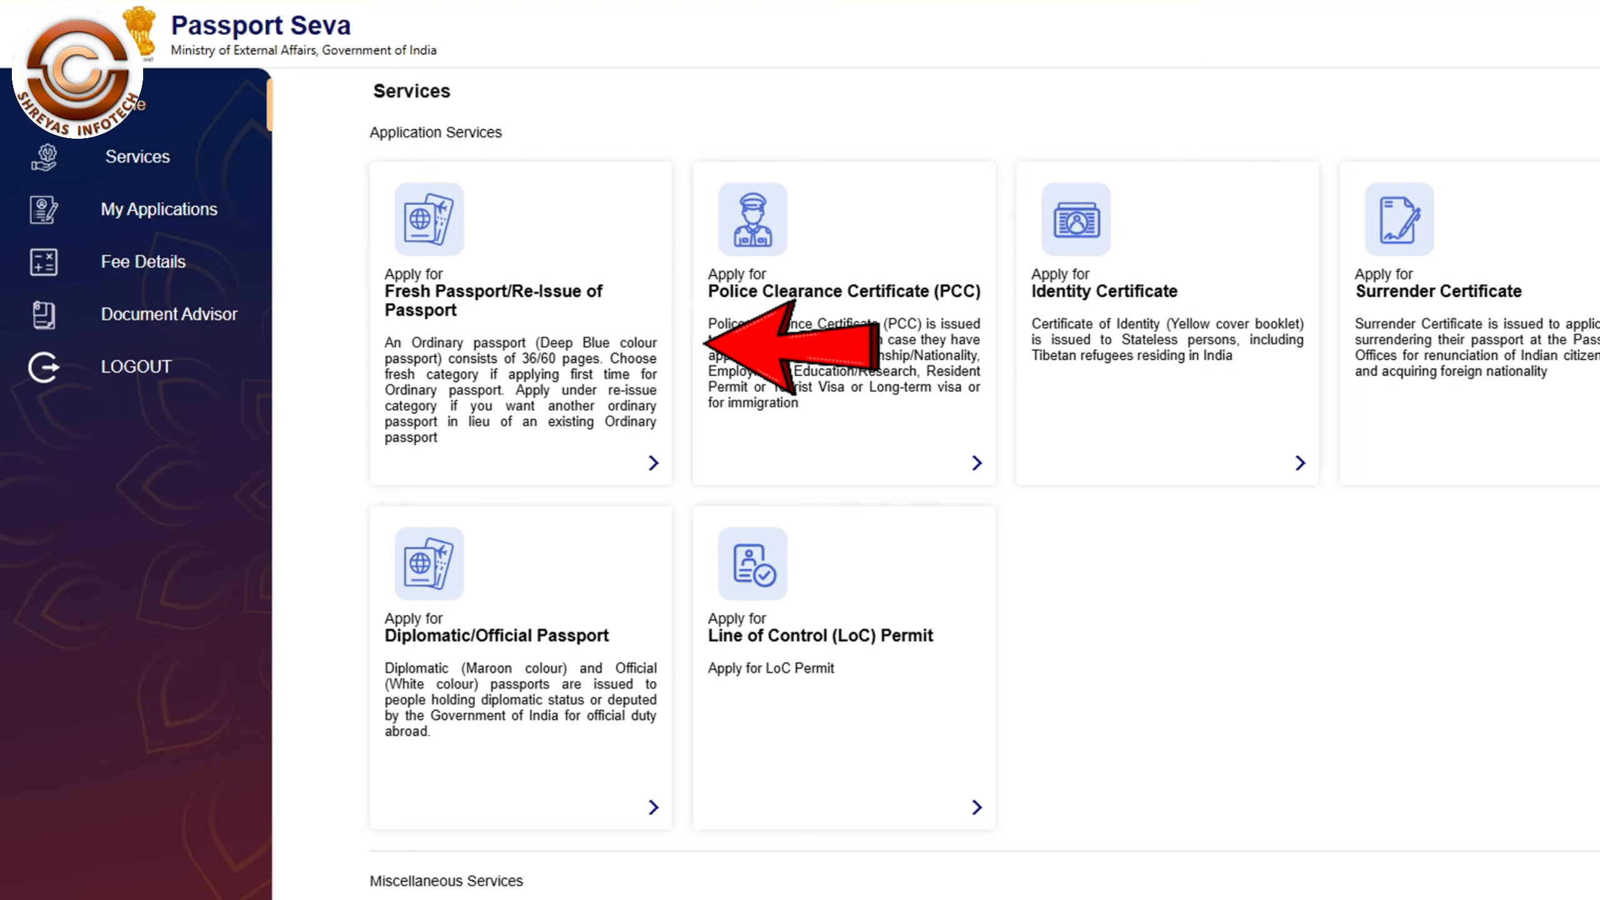
- Start a Fresh Passport/Re-Issue application for Hyderabad, skipping previous passport details
click(543, 365)
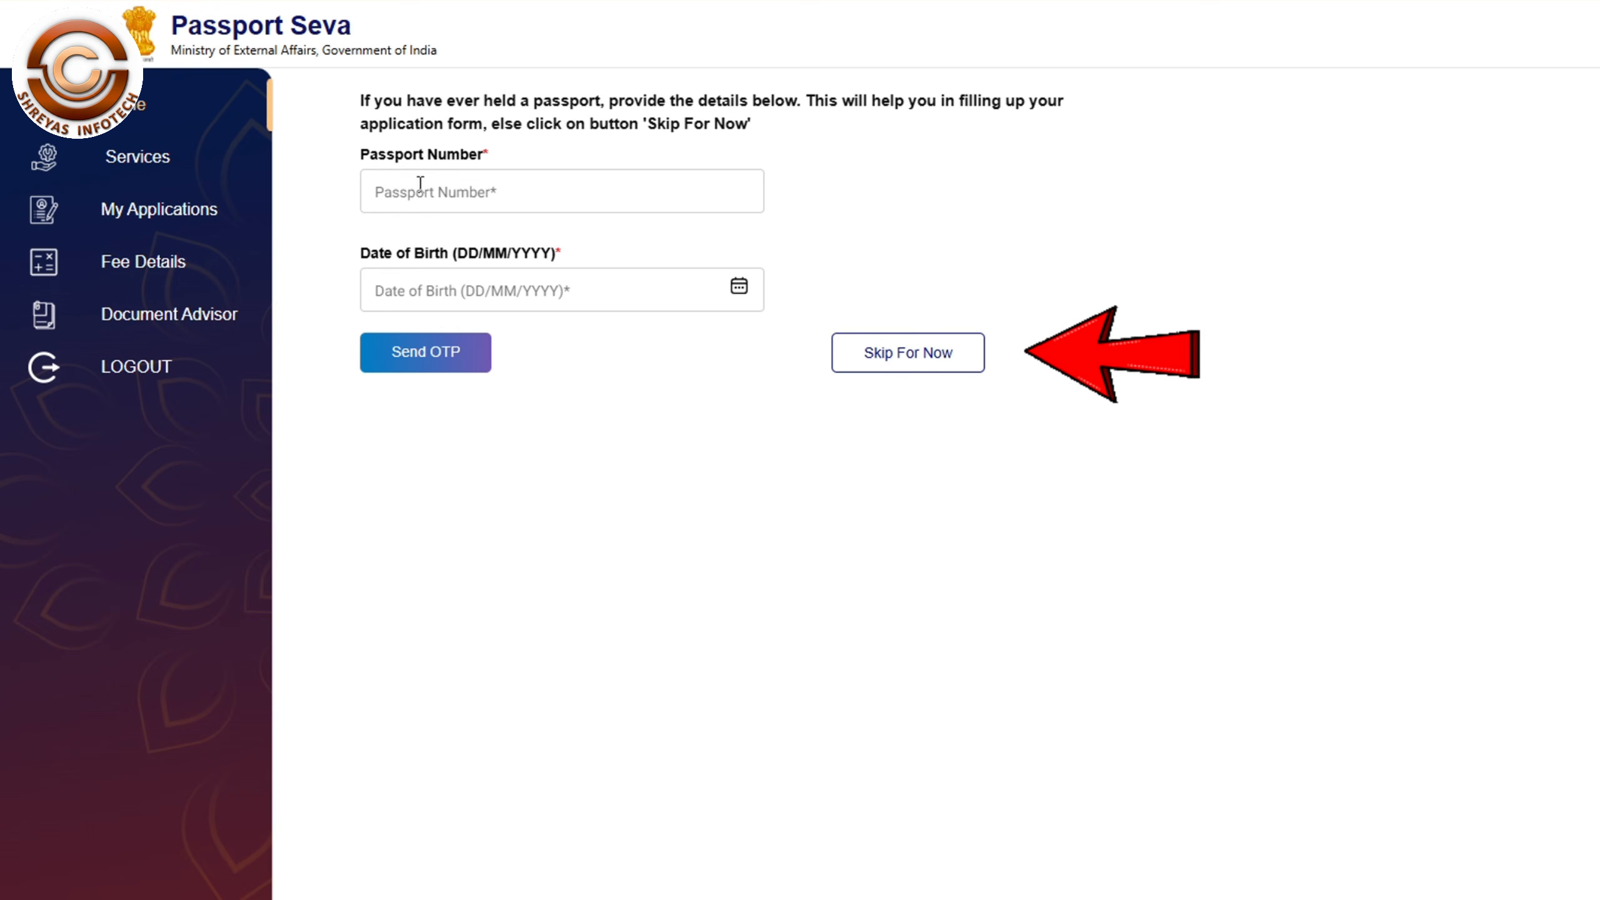
click(950, 362)
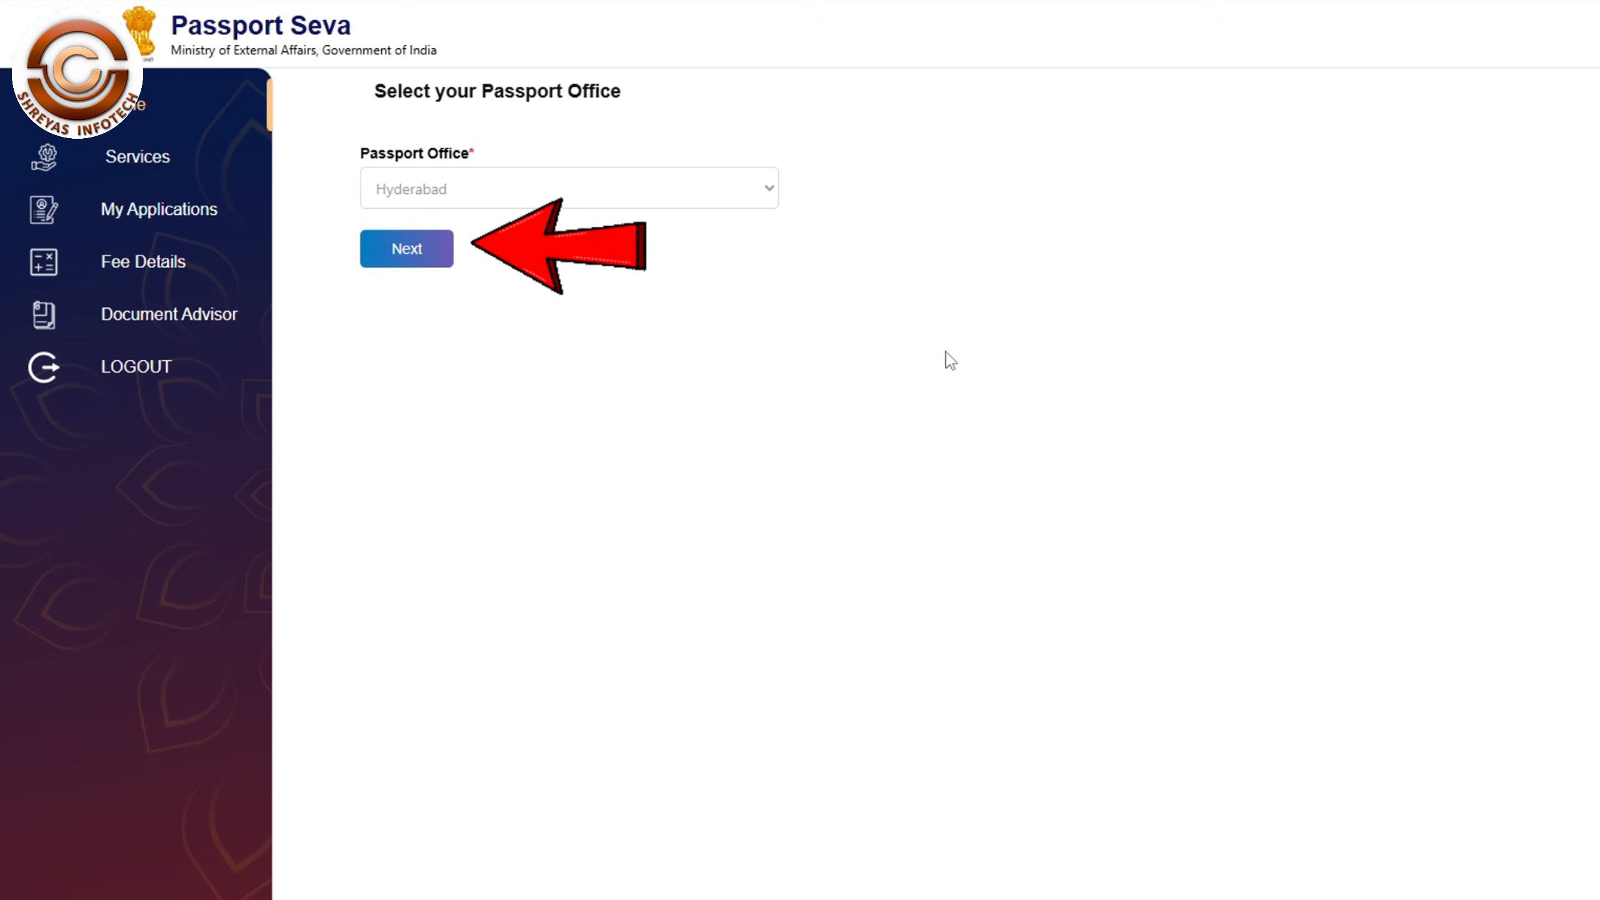
click(394, 258)
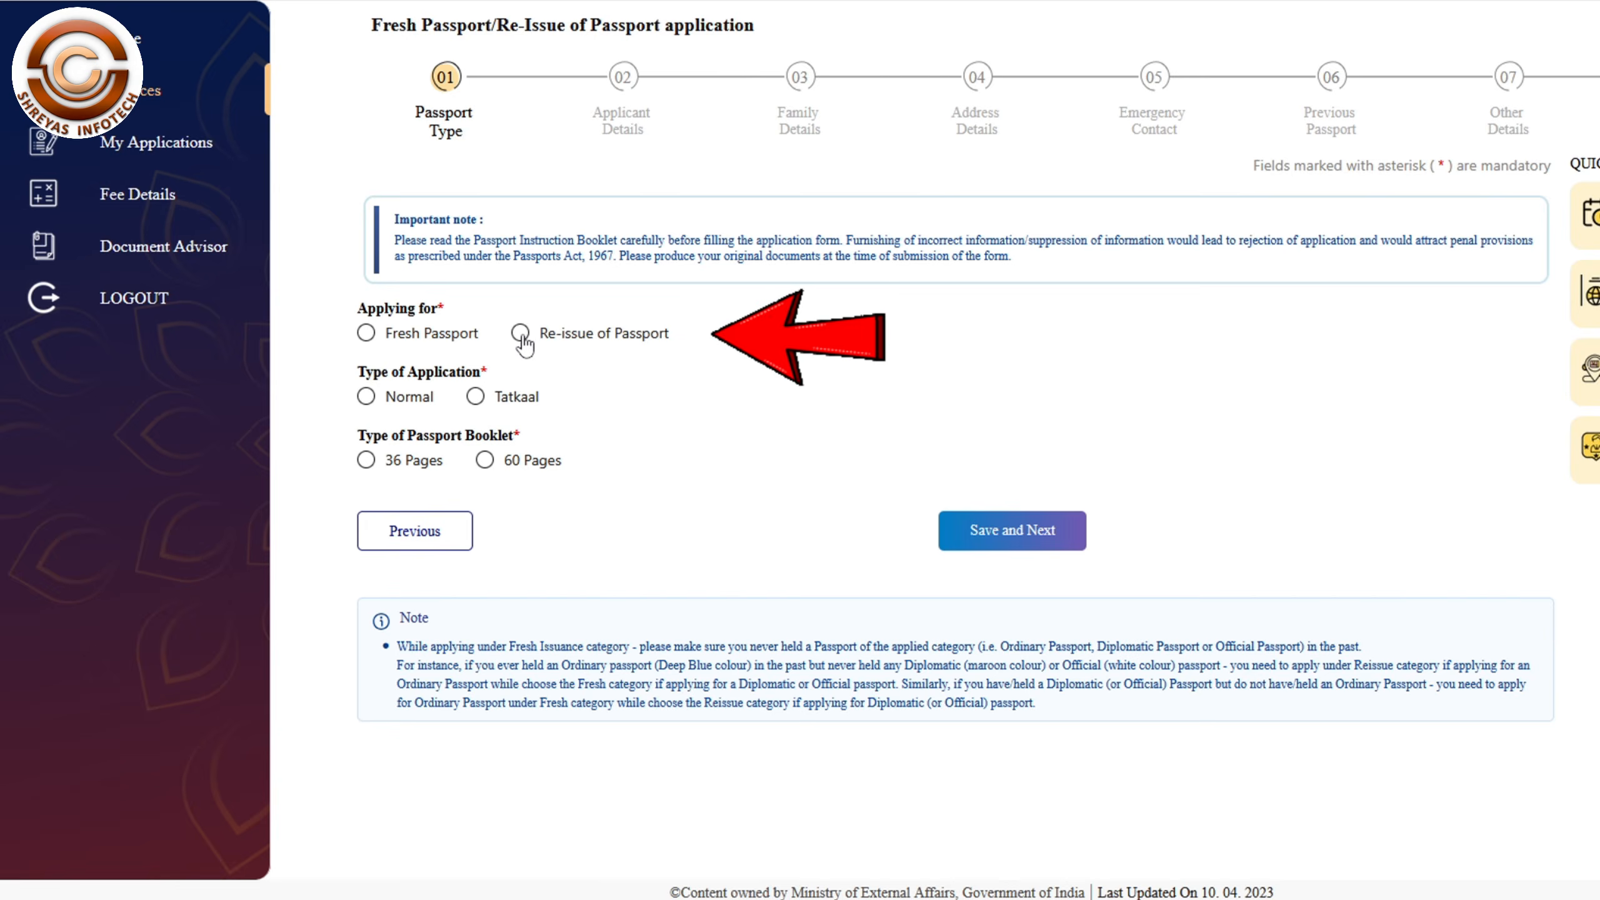
- Choose Re-issue of Passport for a change in personal particulars, specifically the Given Name
click(521, 333)
scroll(253, 334, down, 1)
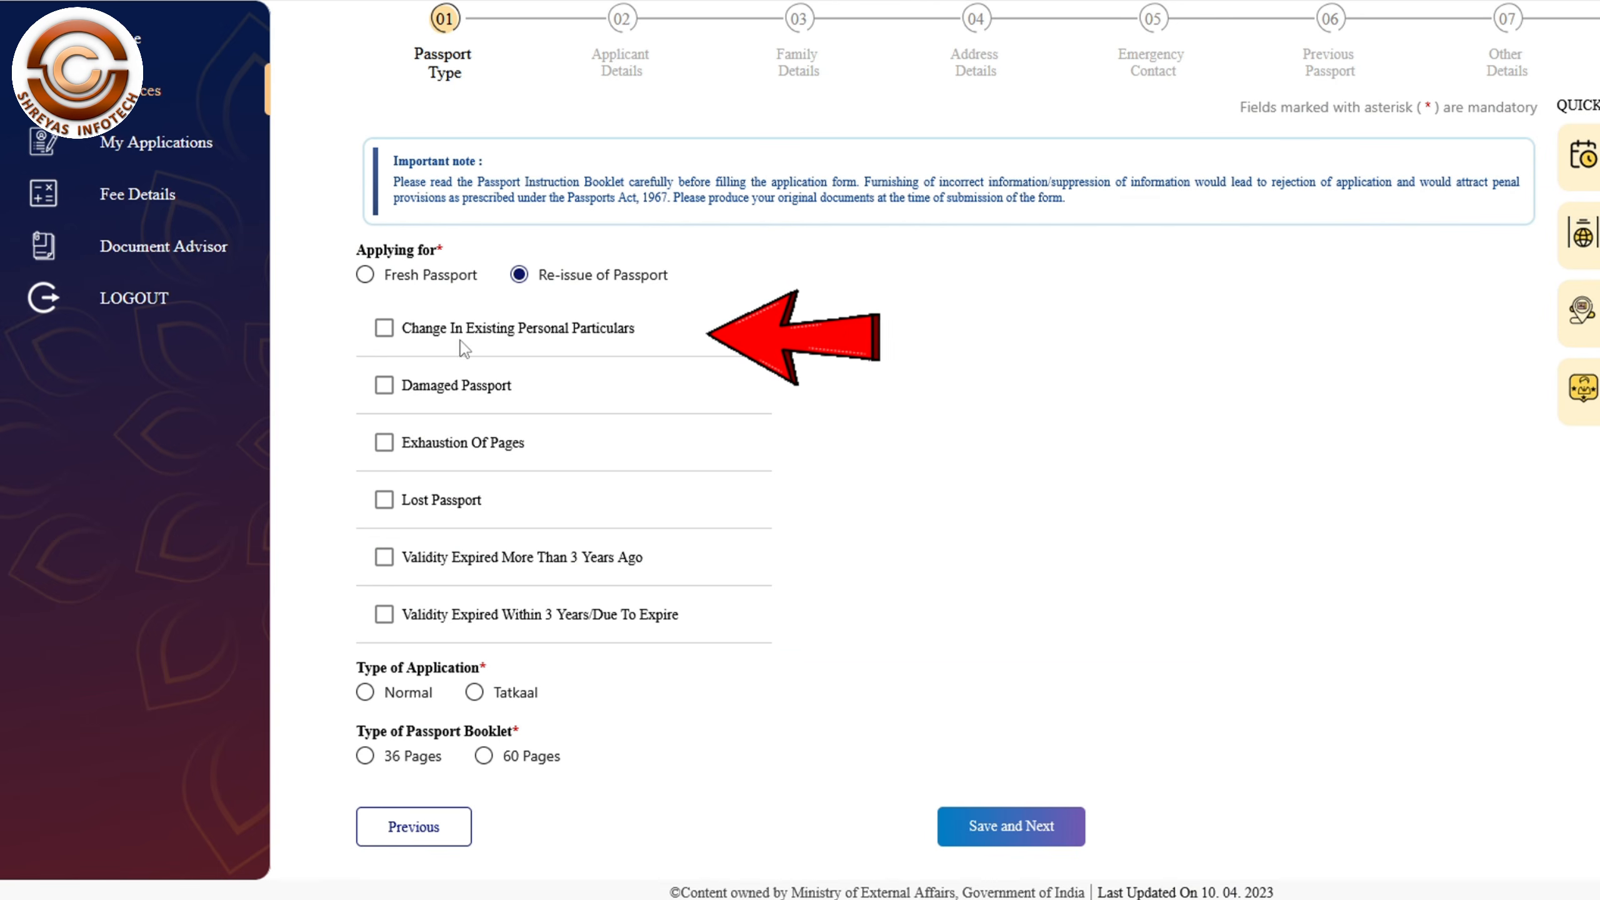
click(383, 337)
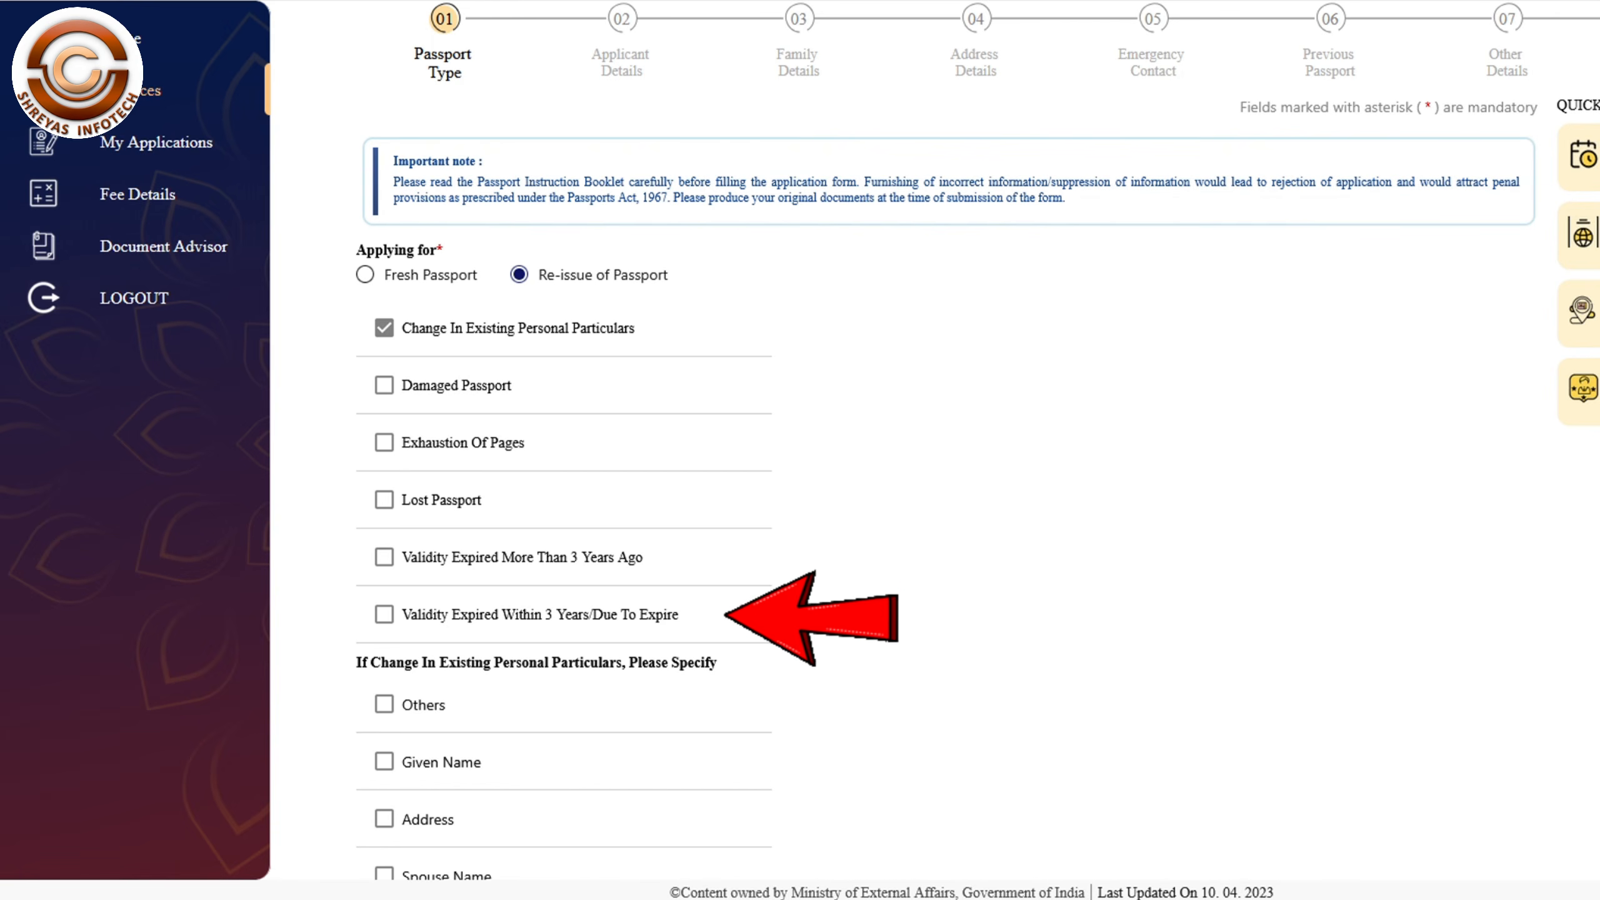
scroll(932, 441, down, 5)
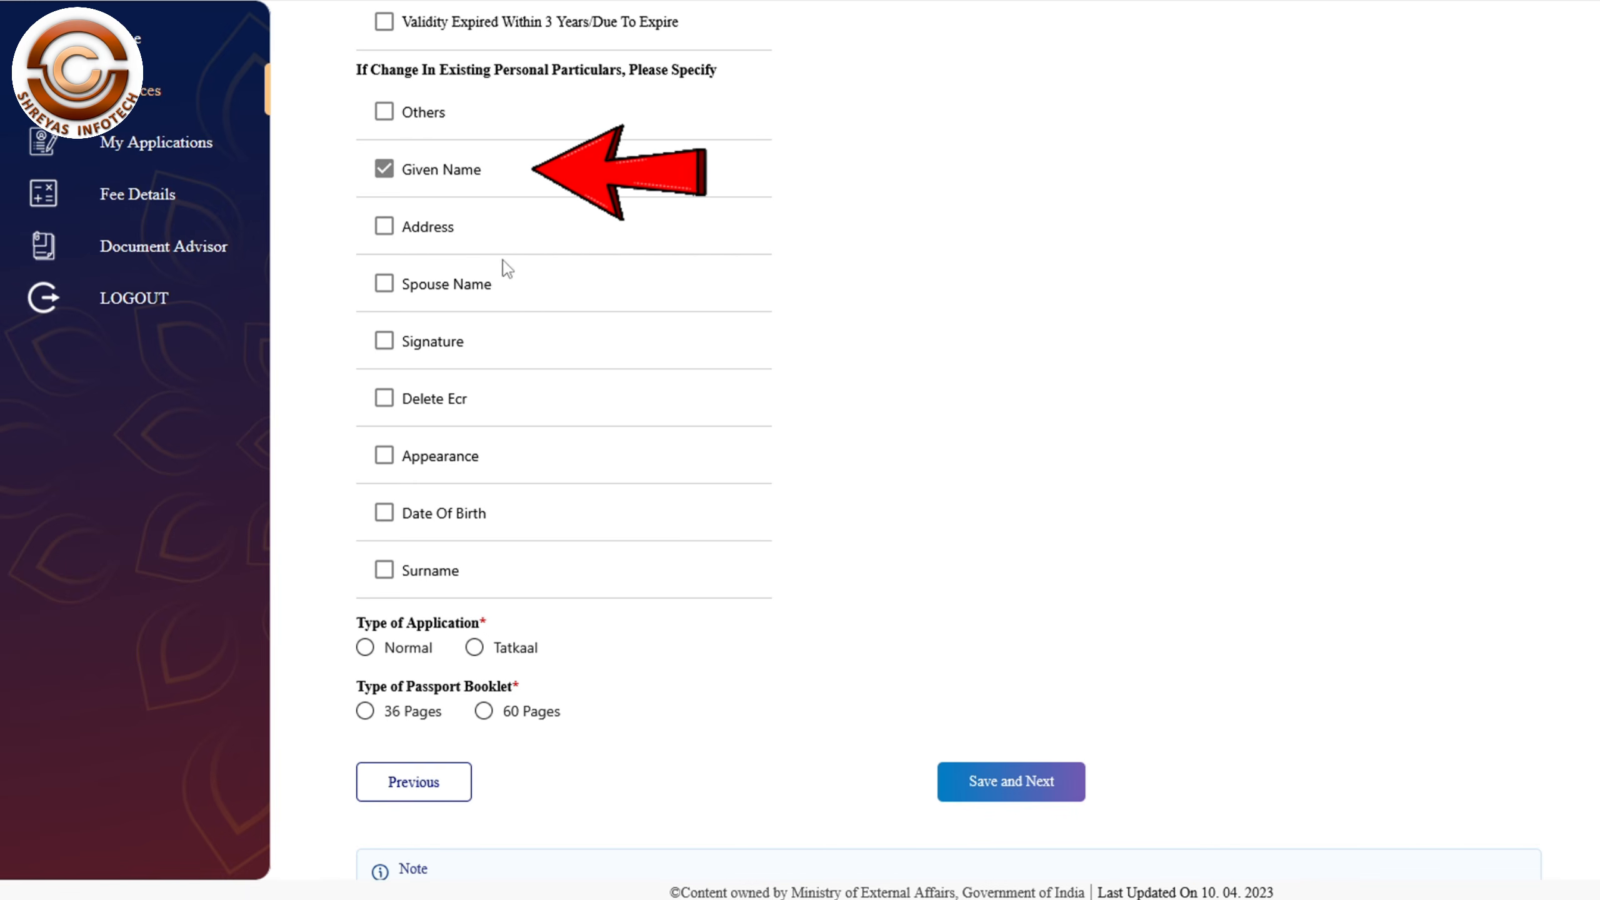
click(385, 227)
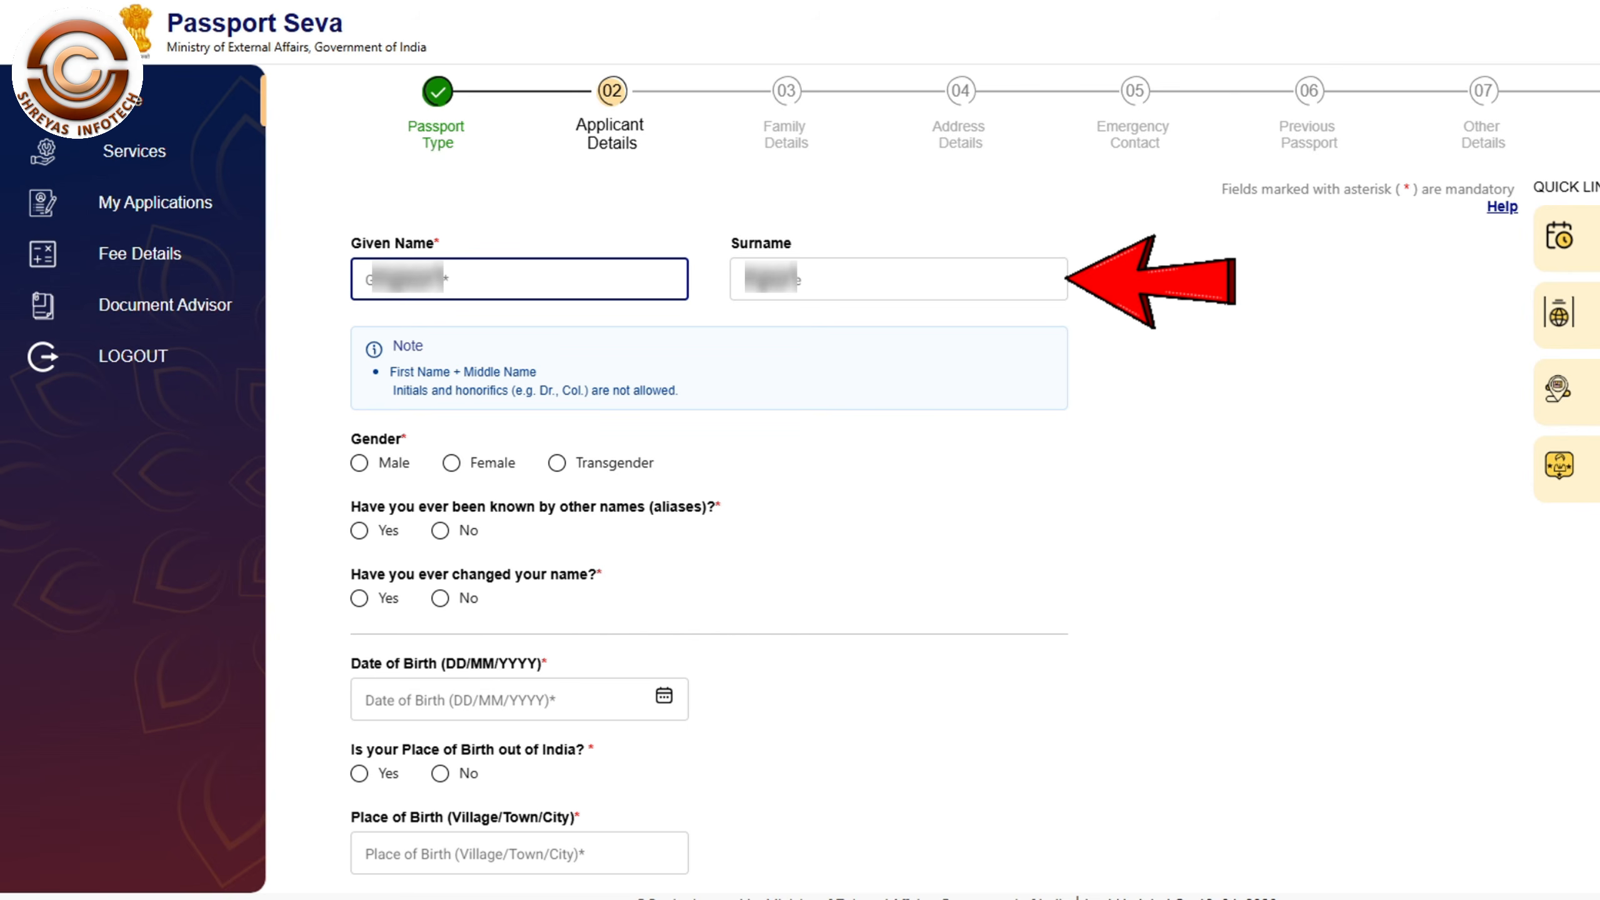
- Enter the applicant's name and date of birth, Male, with No aliases, name change or foreign birthplace
text(R)
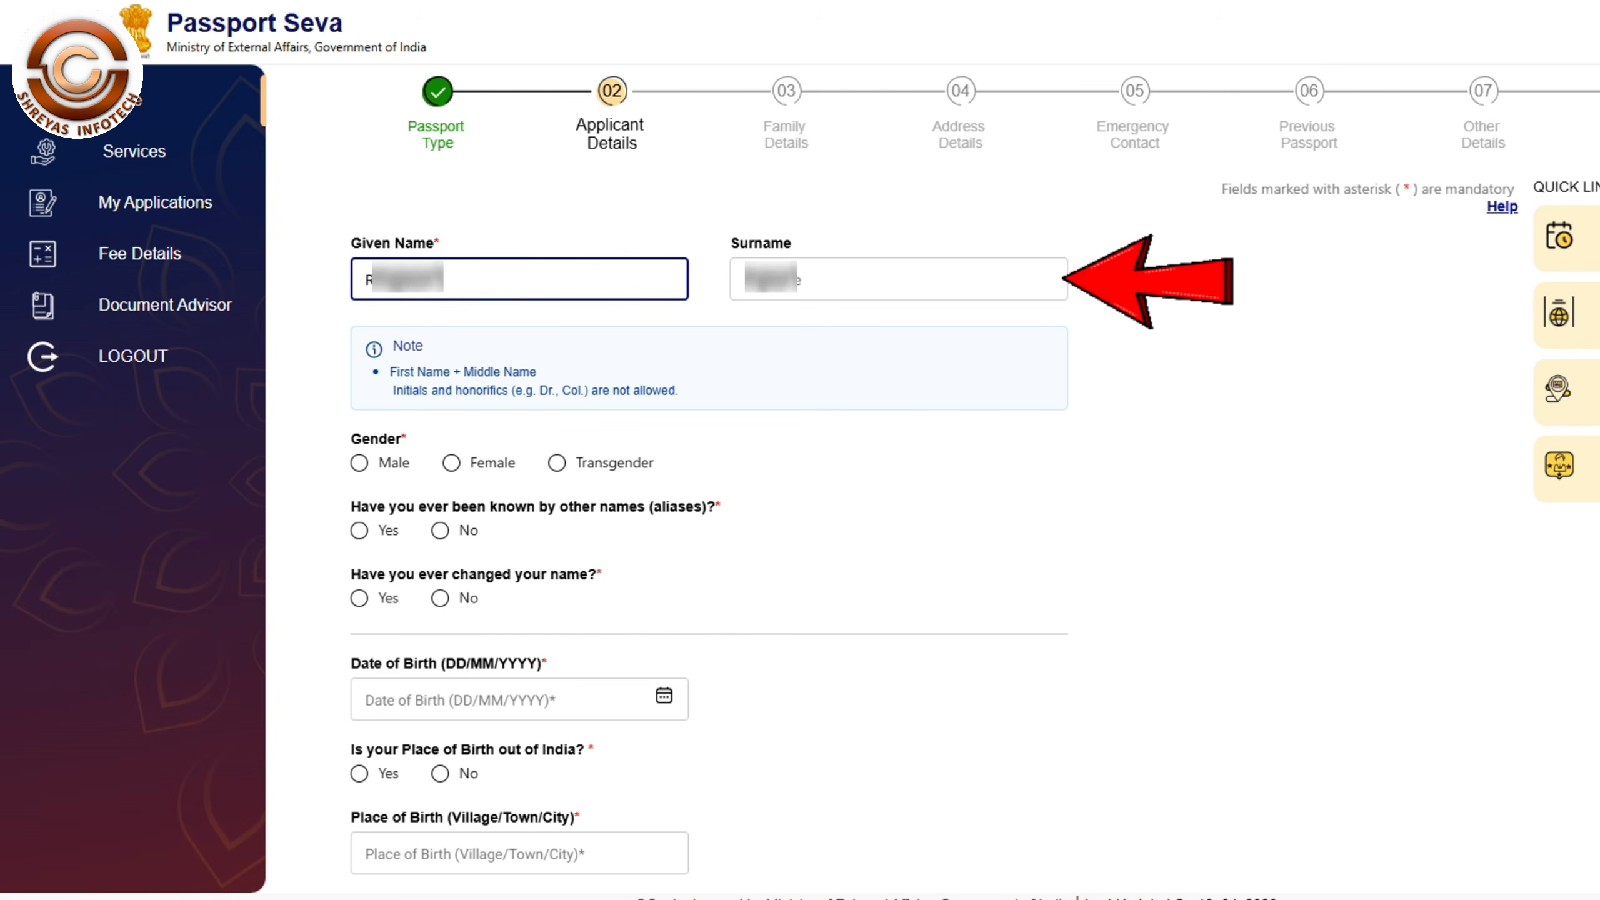
text(N)
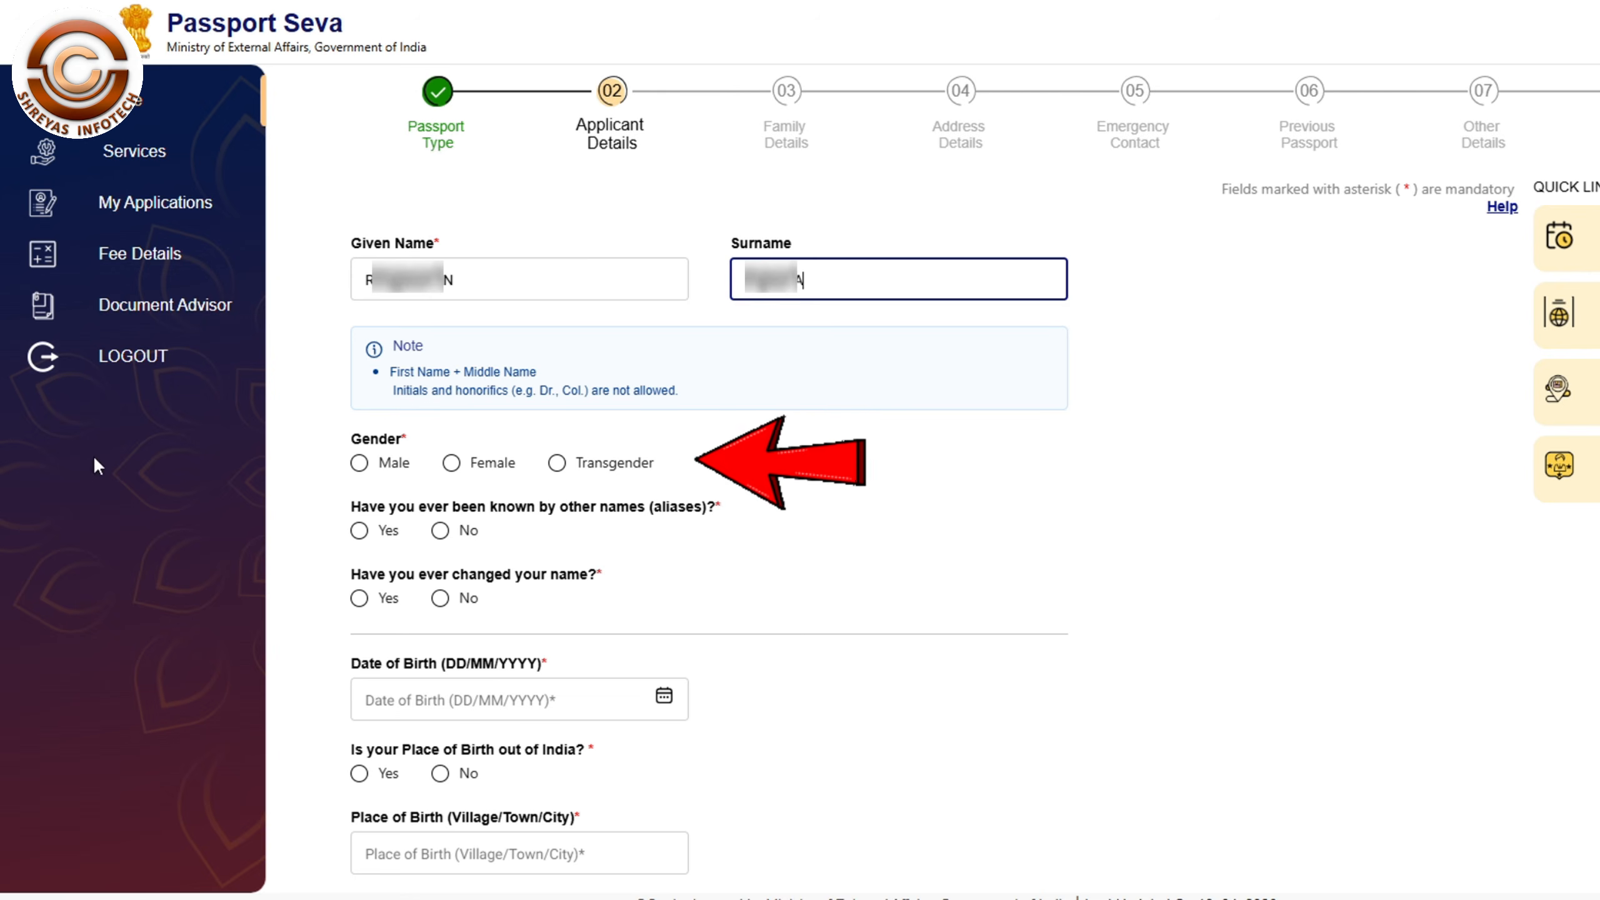
click(357, 464)
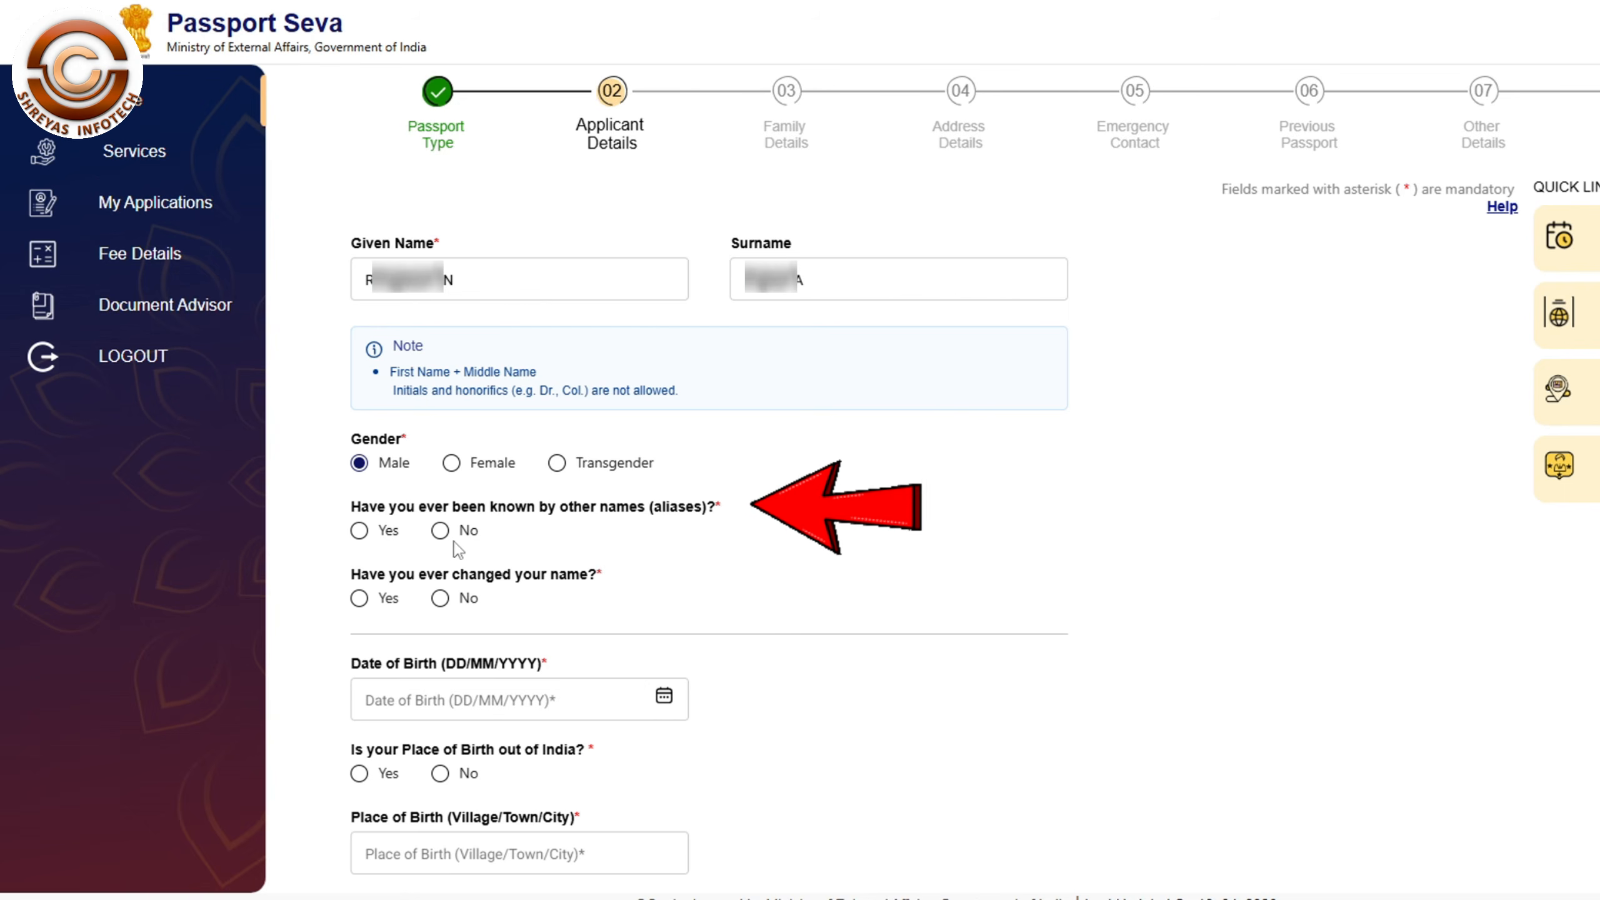
click(440, 531)
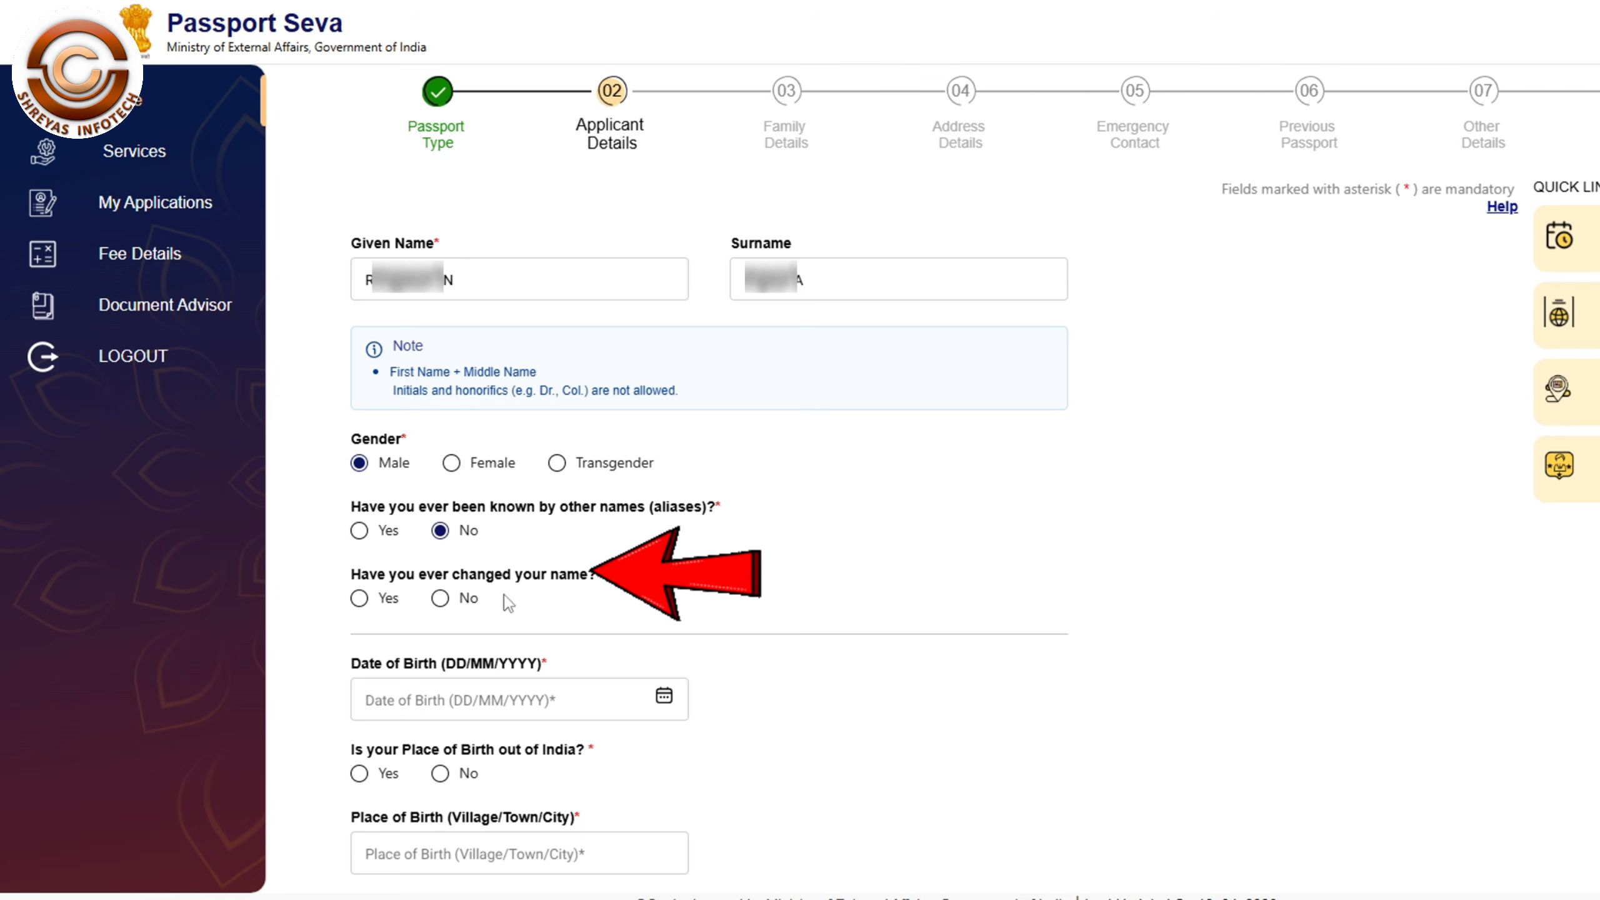
click(443, 598)
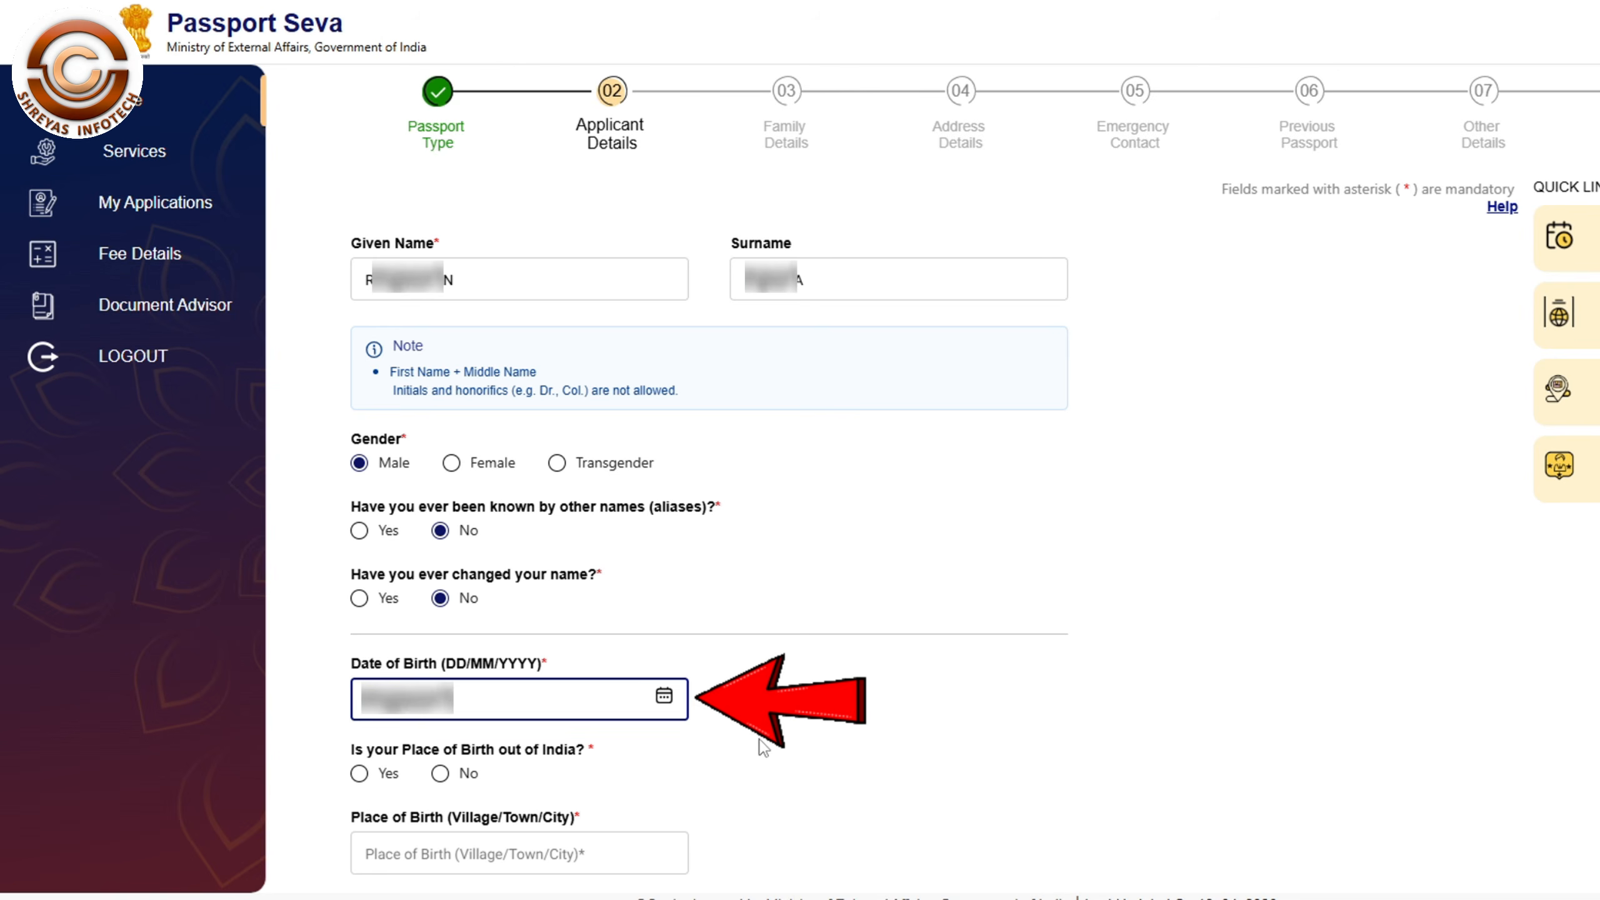
key(Tab)
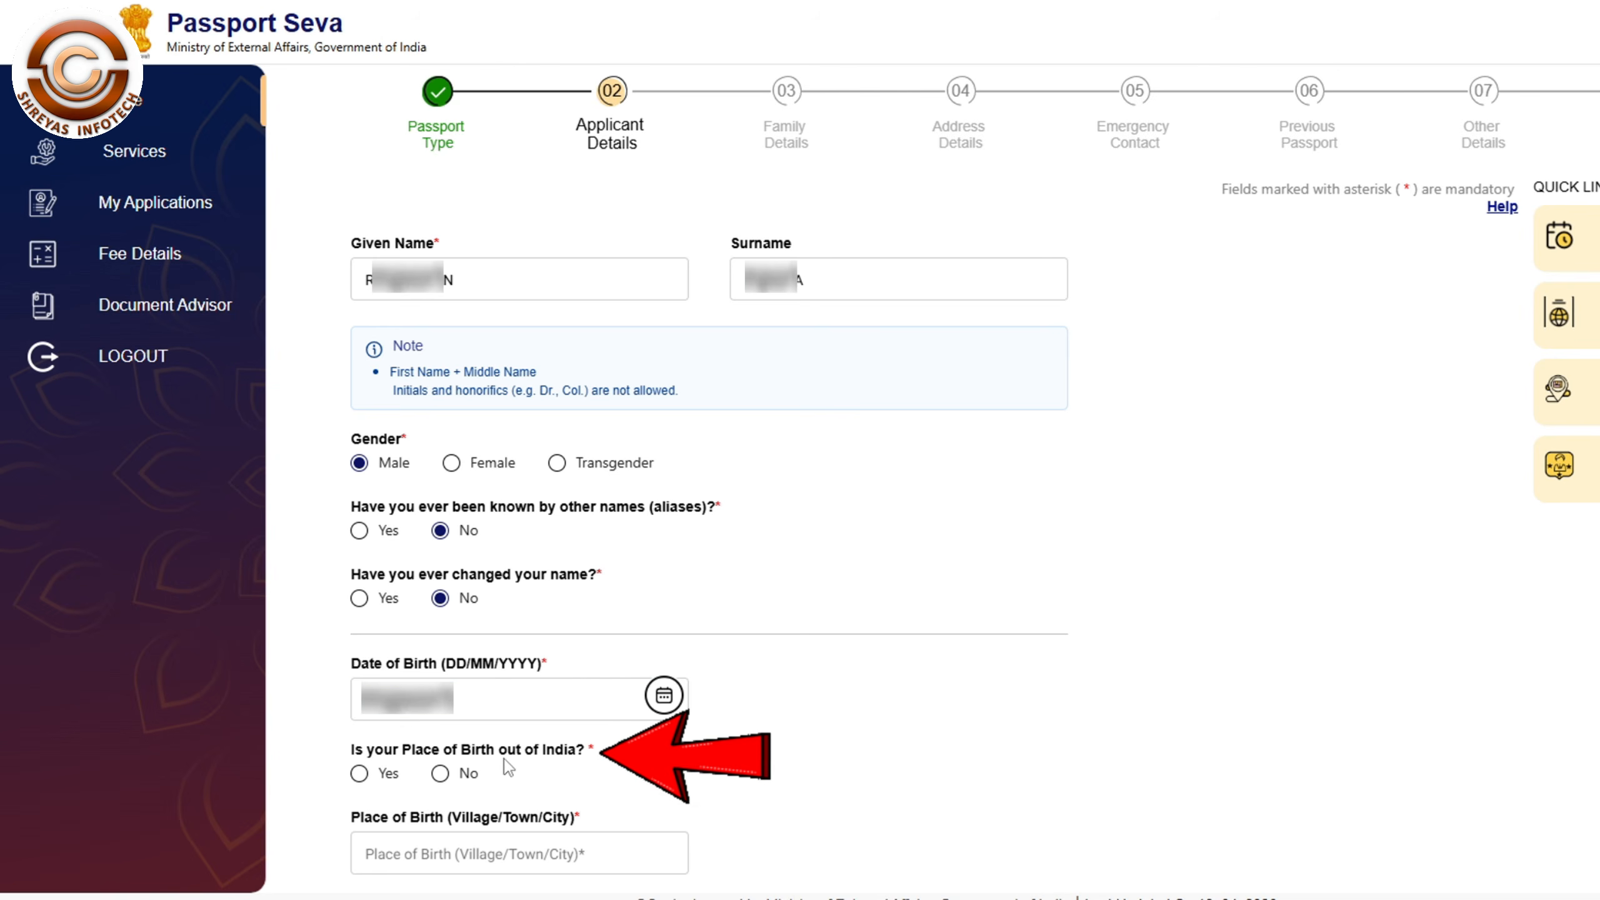
click(441, 777)
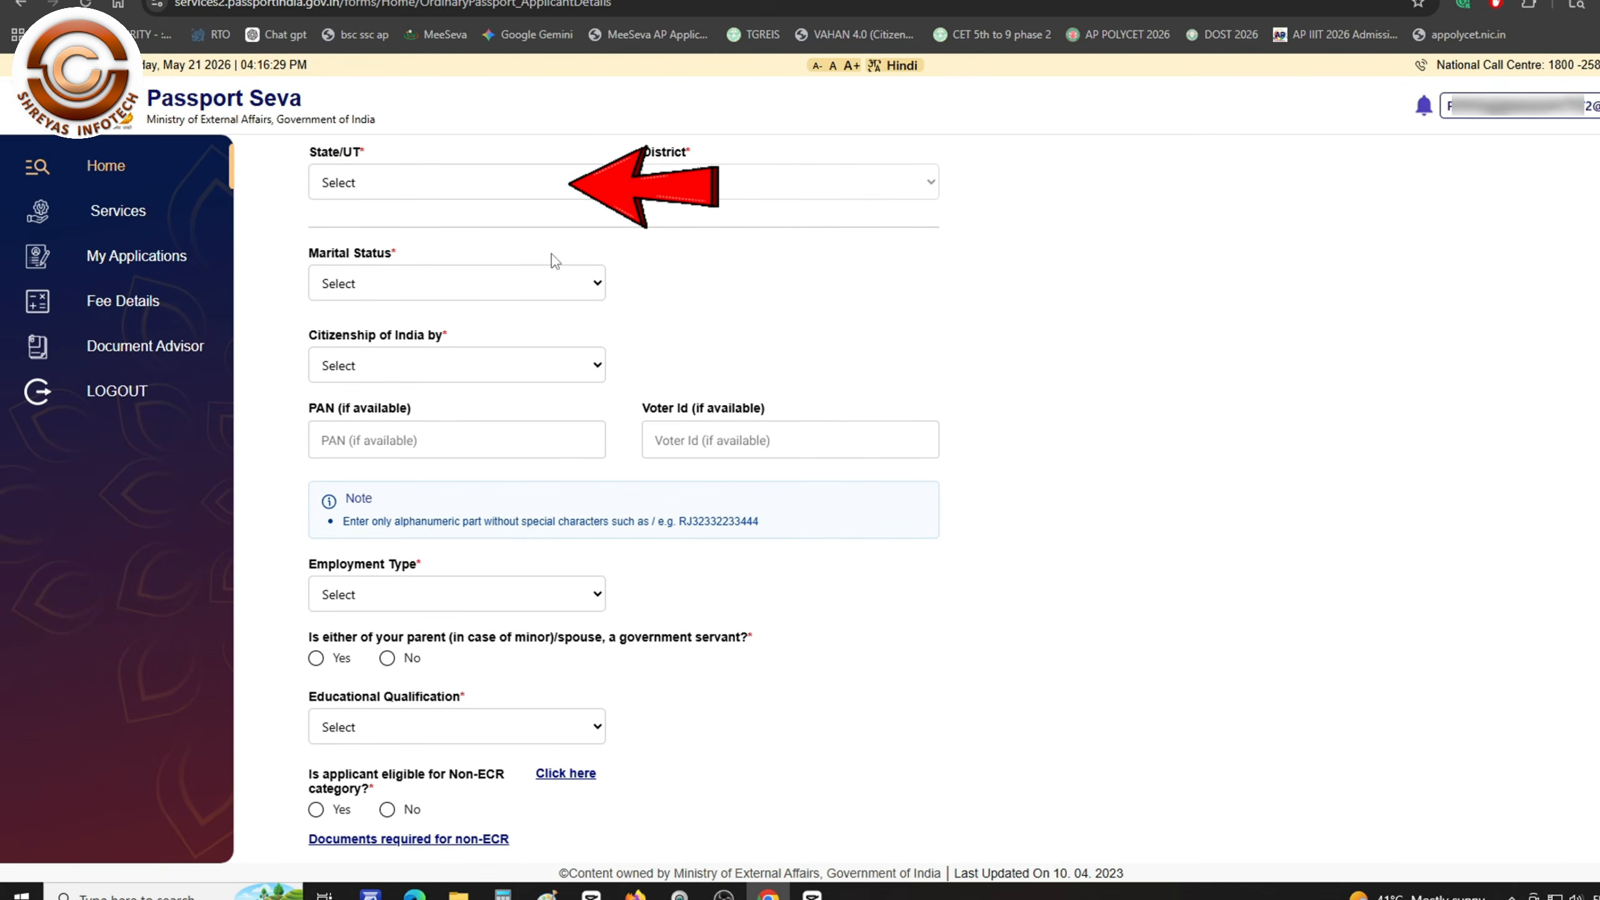
- Set state Telangana, district Nizamabad, marital status Single and citizenship by Birth
click(415, 183)
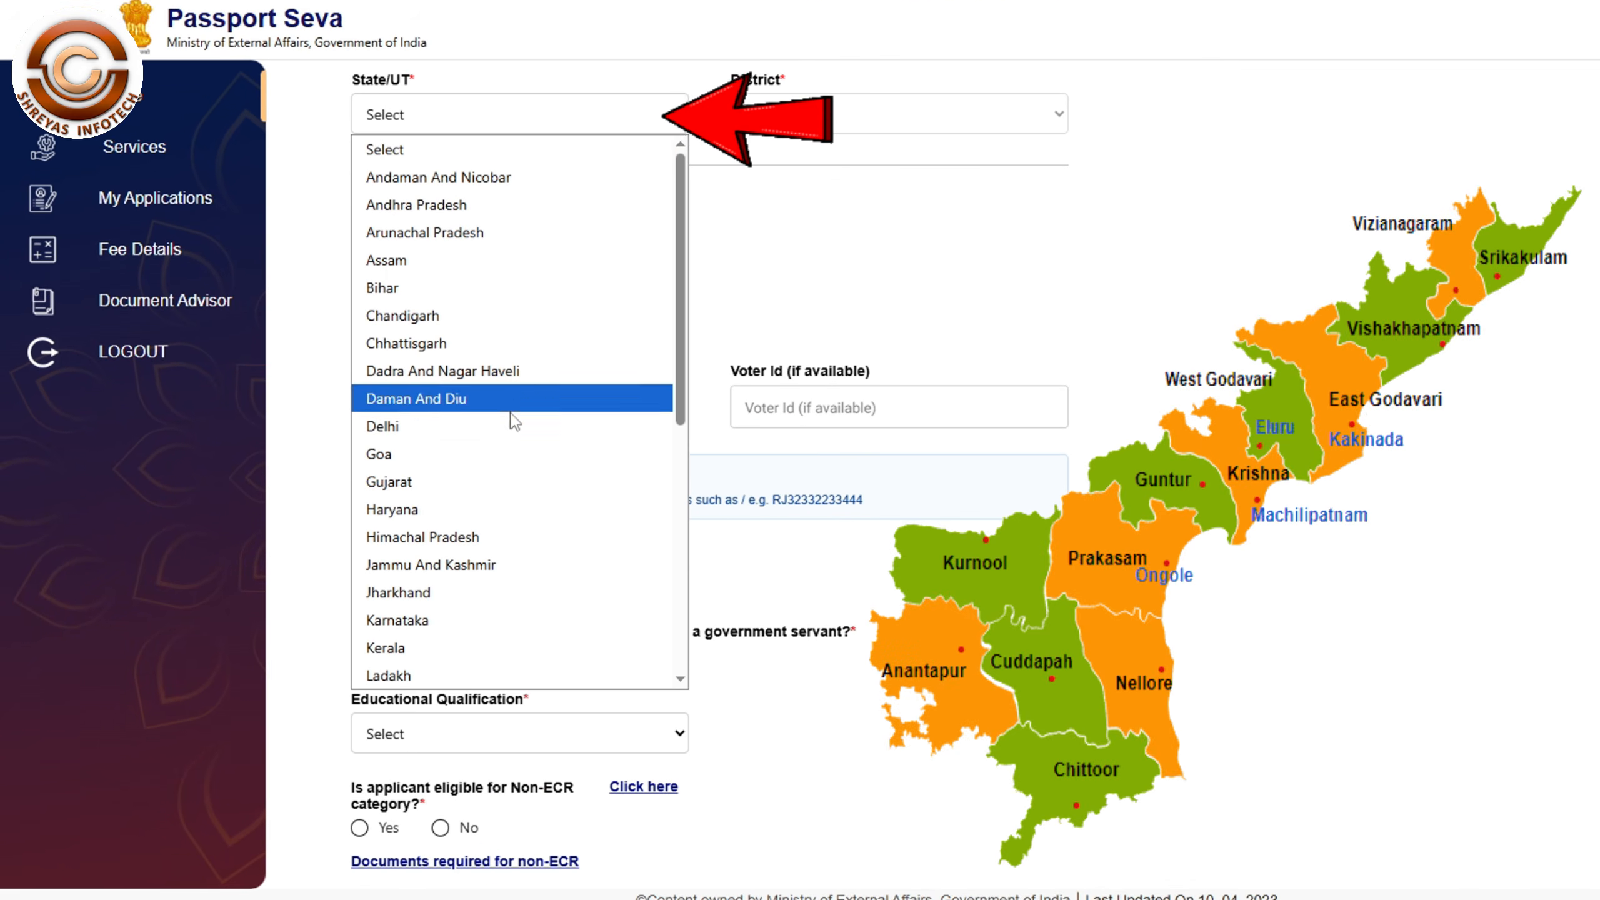
scroll(518, 397, down, 7)
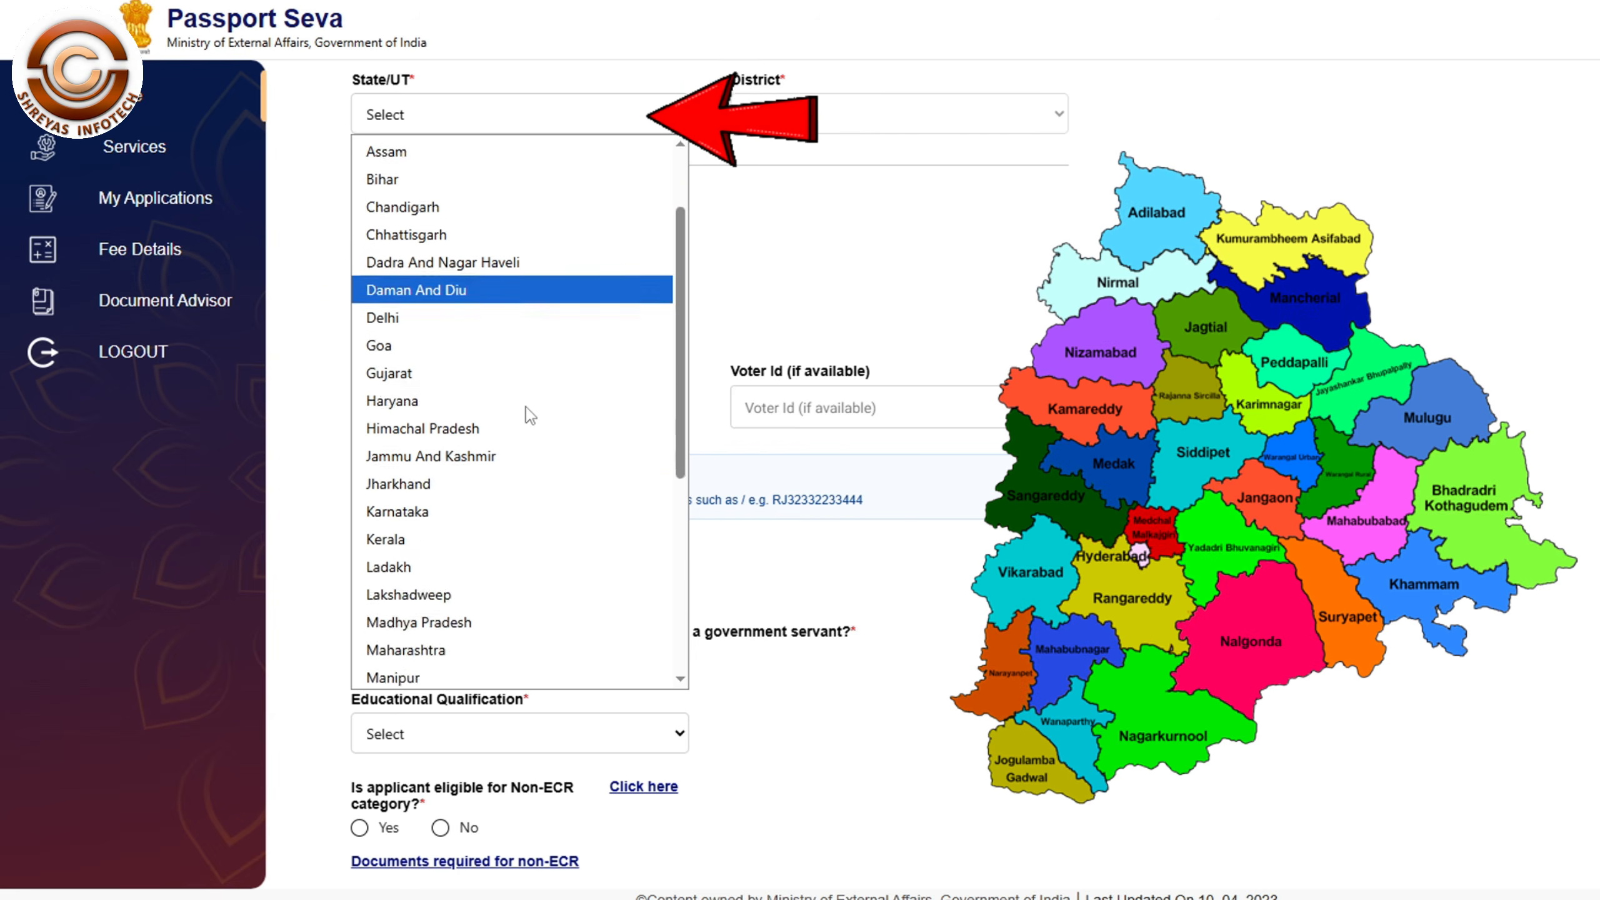
click(512, 565)
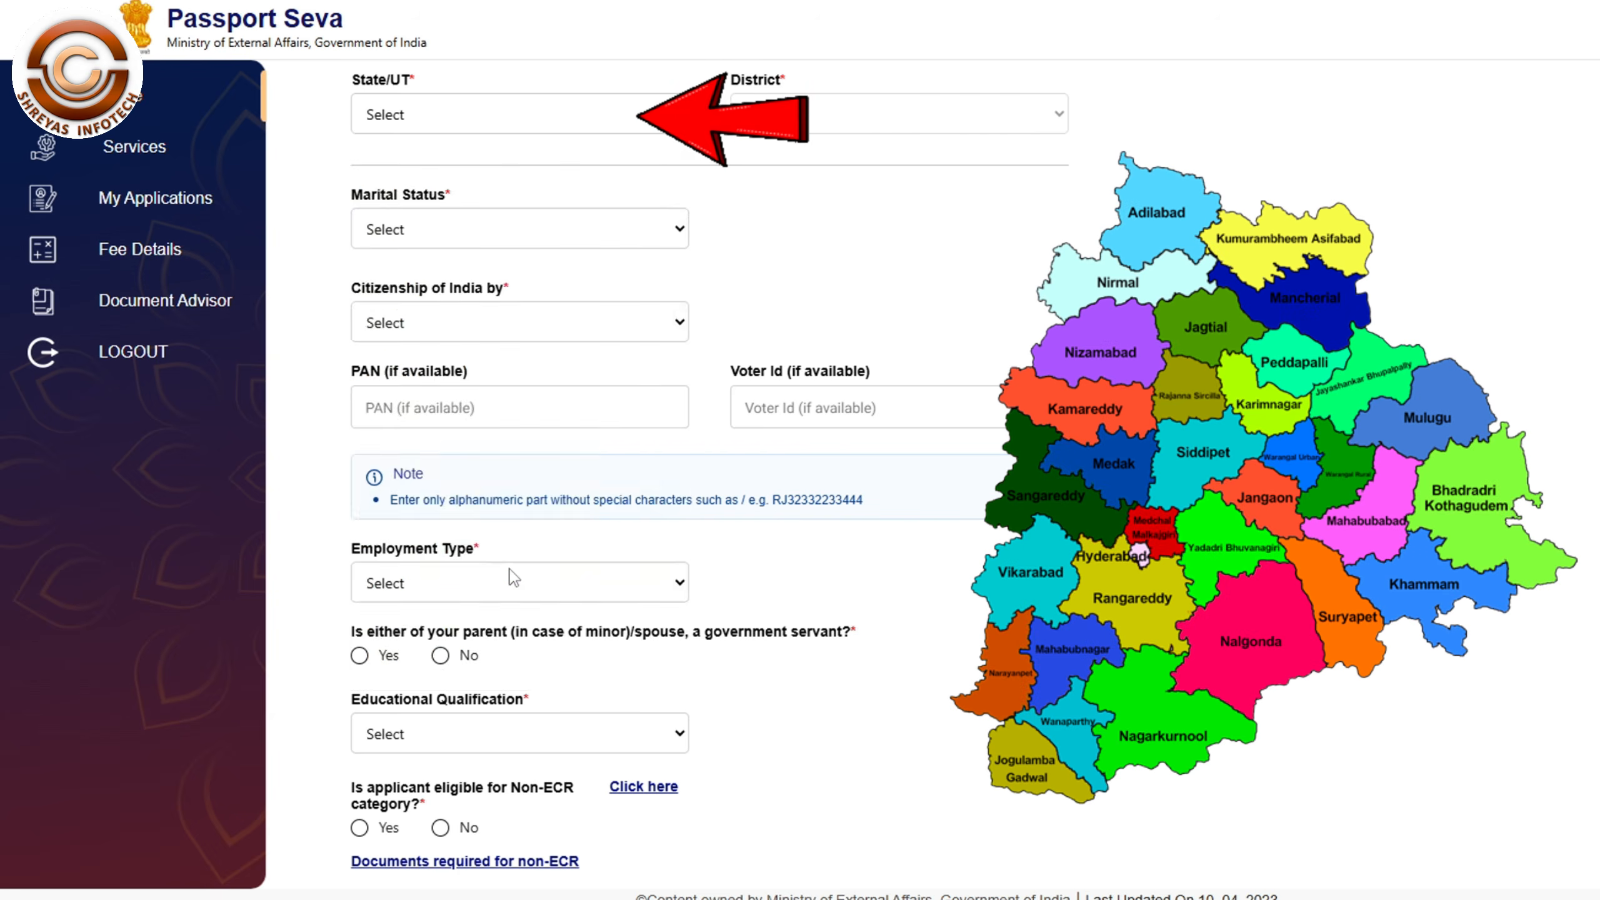
click(892, 115)
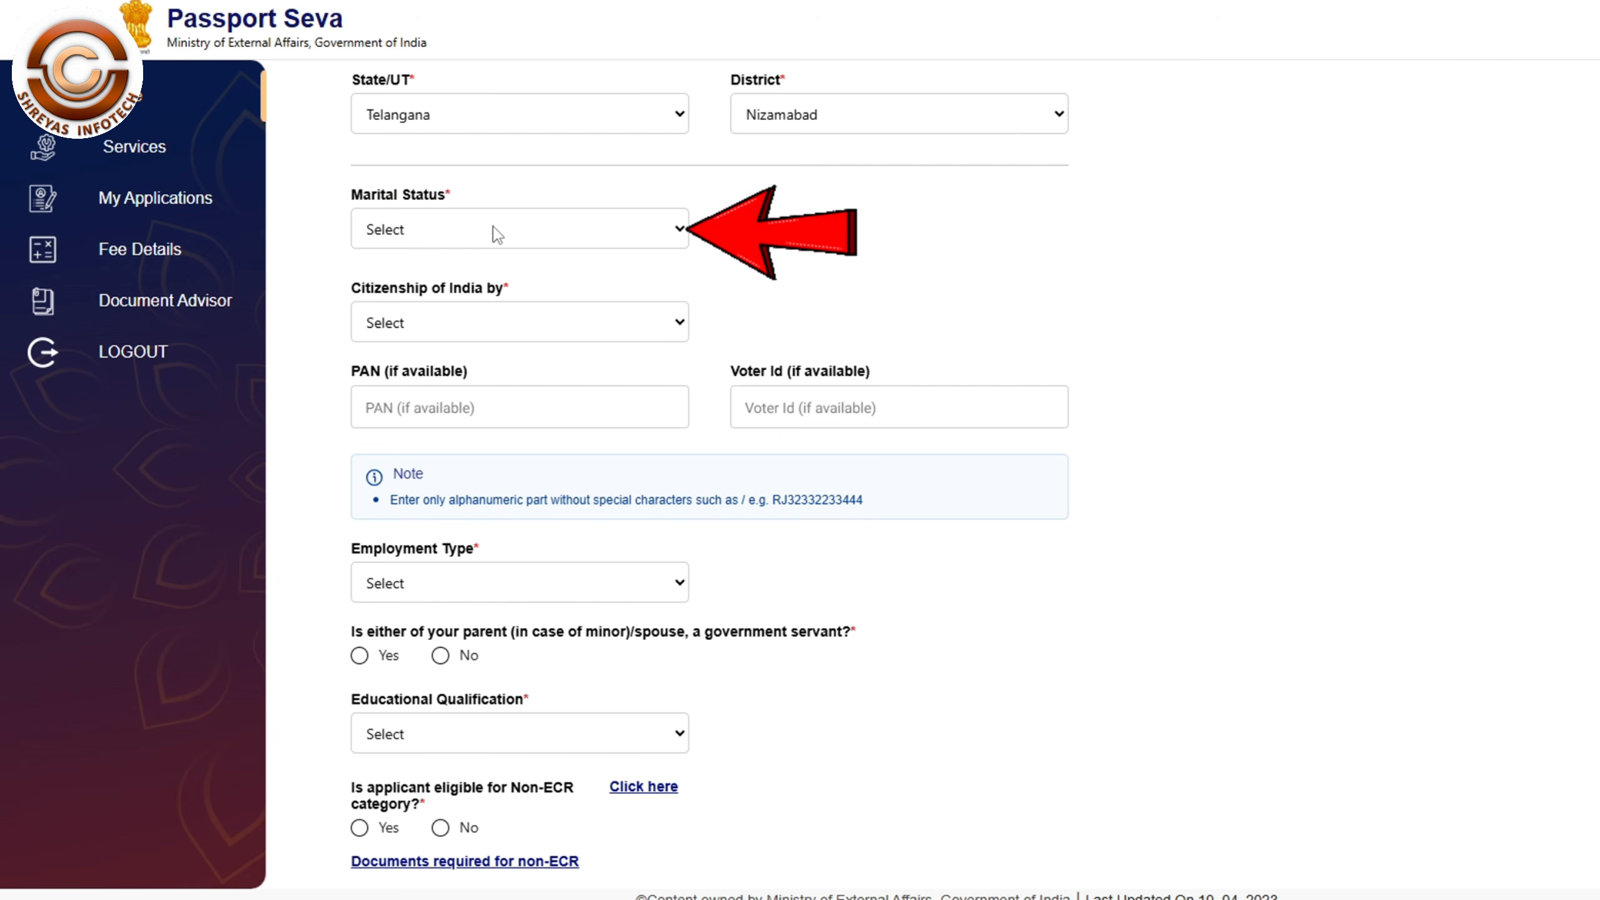
click(497, 234)
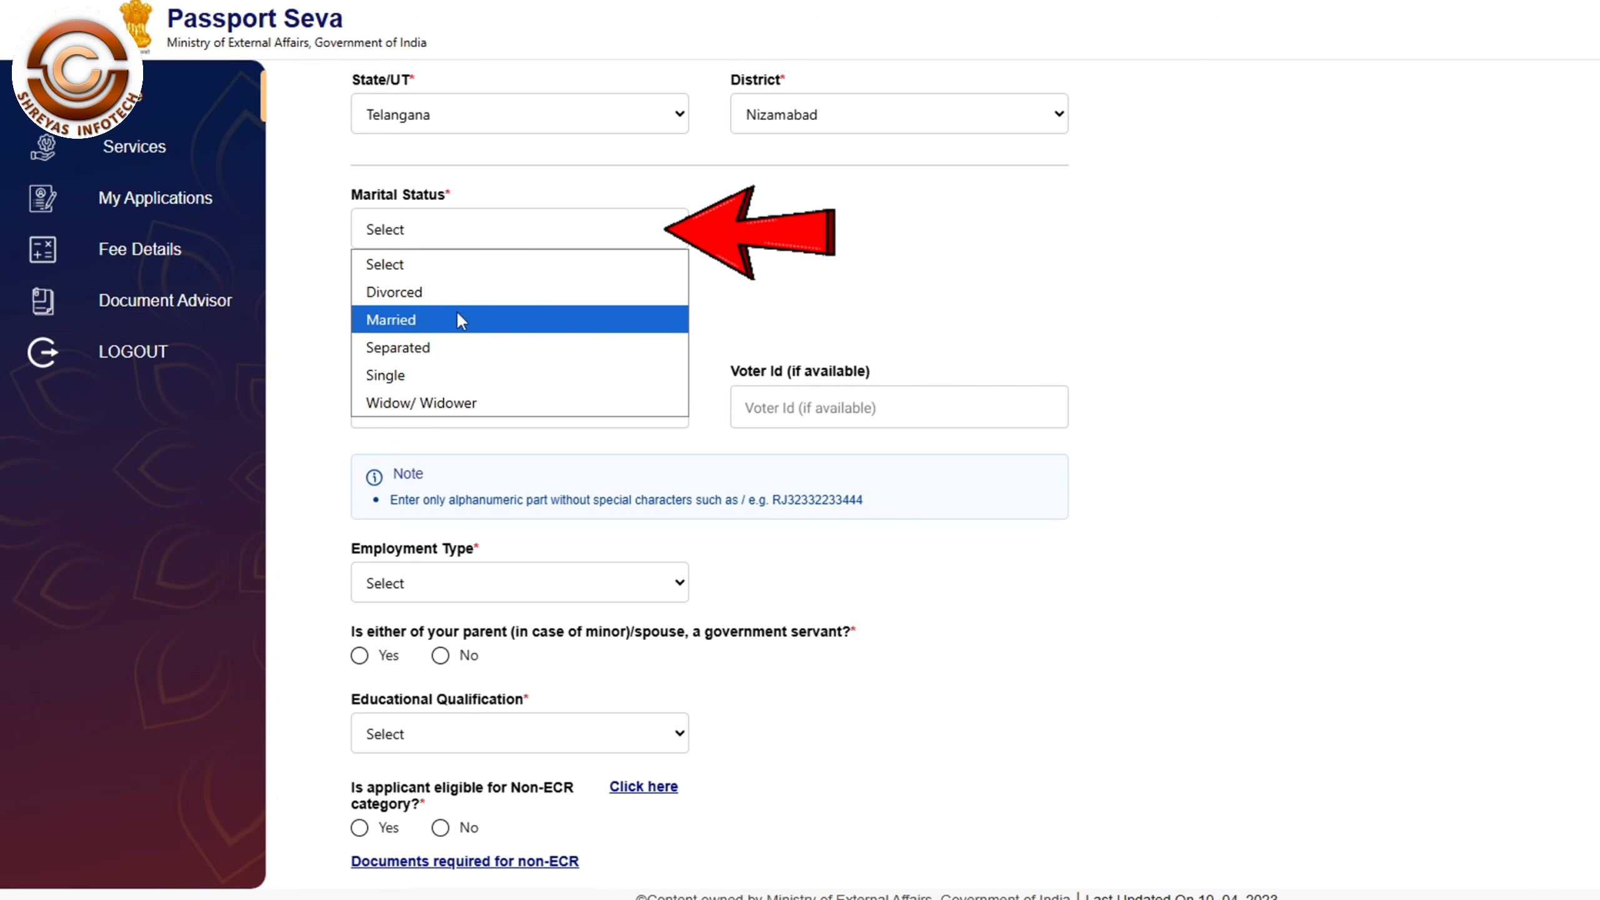
click(448, 378)
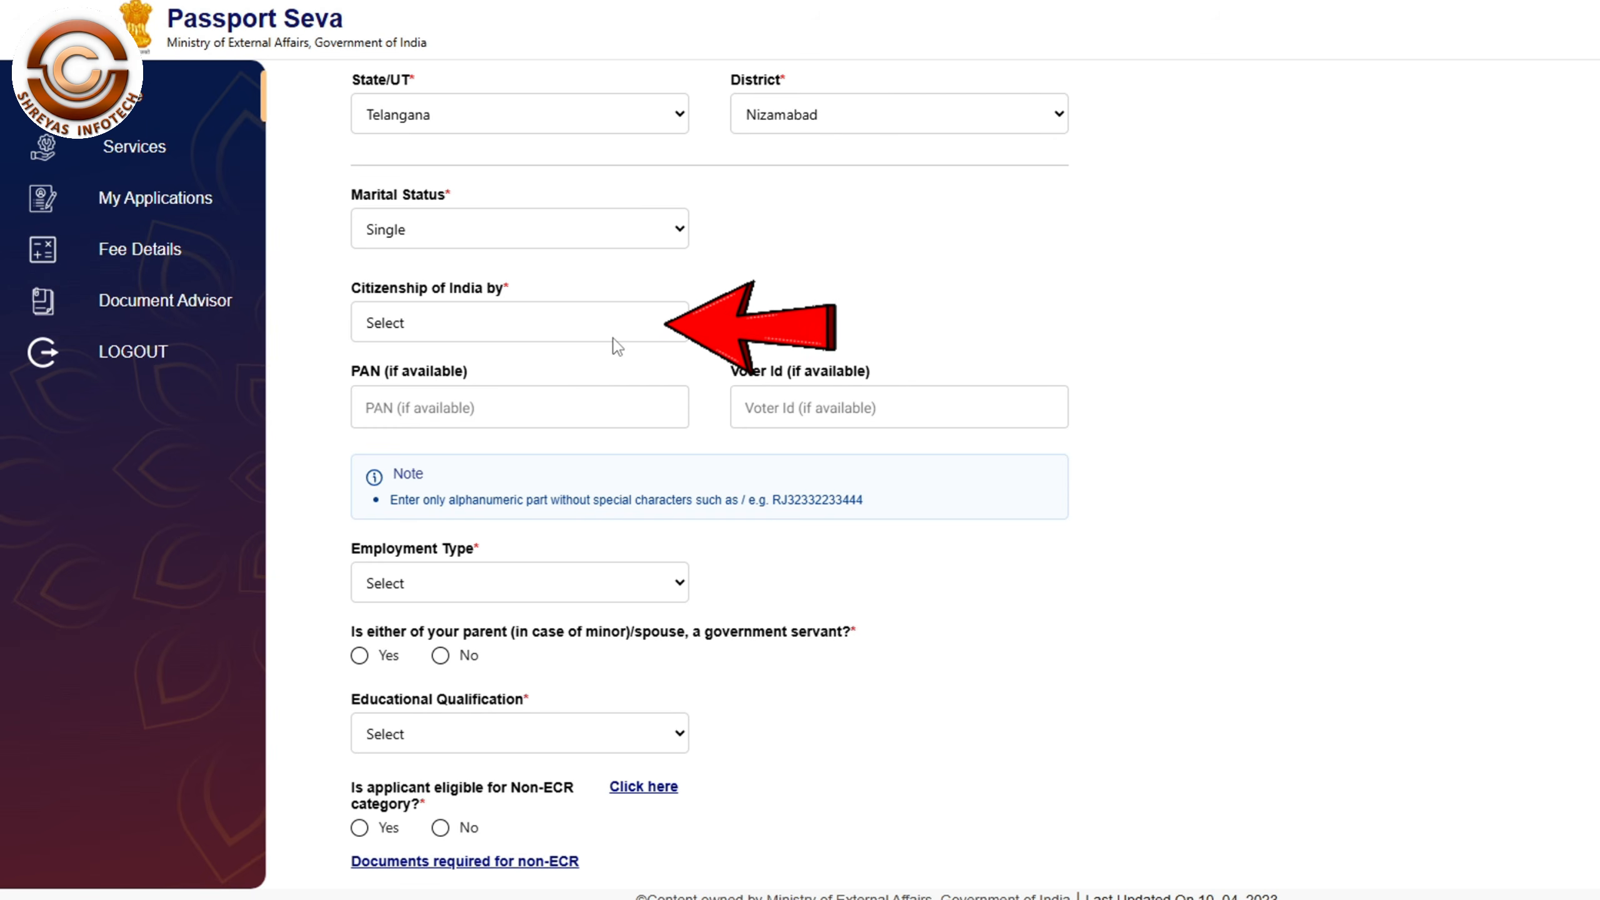
click(617, 333)
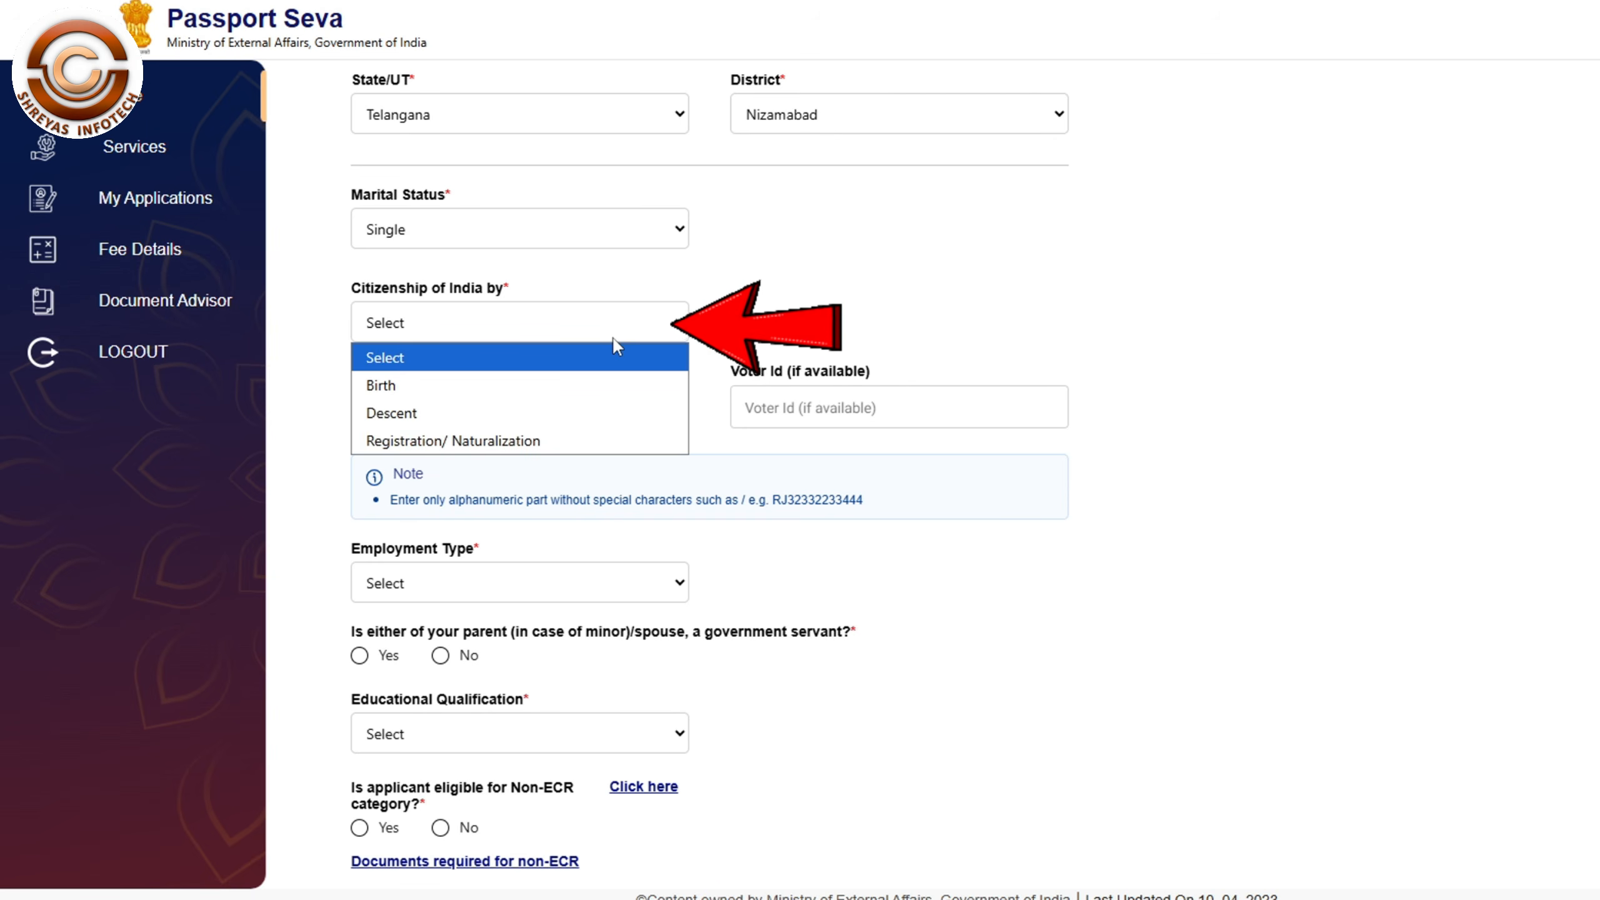
click(569, 381)
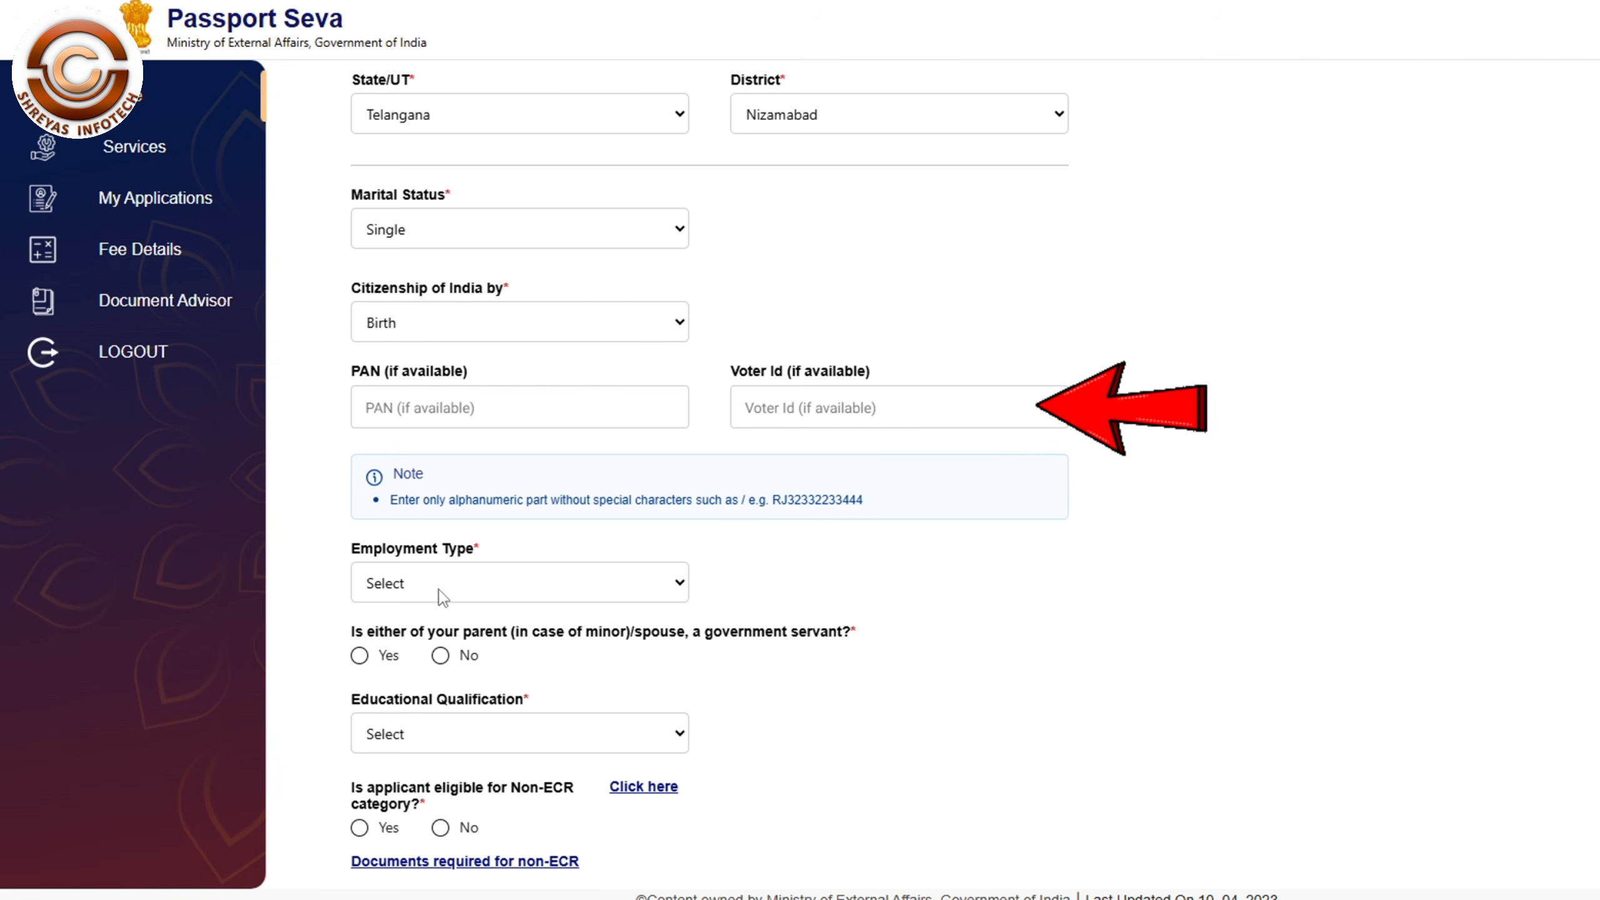
- Set employment to Student, parent not a government servant, and qualification 10th Pass And Above
click(455, 595)
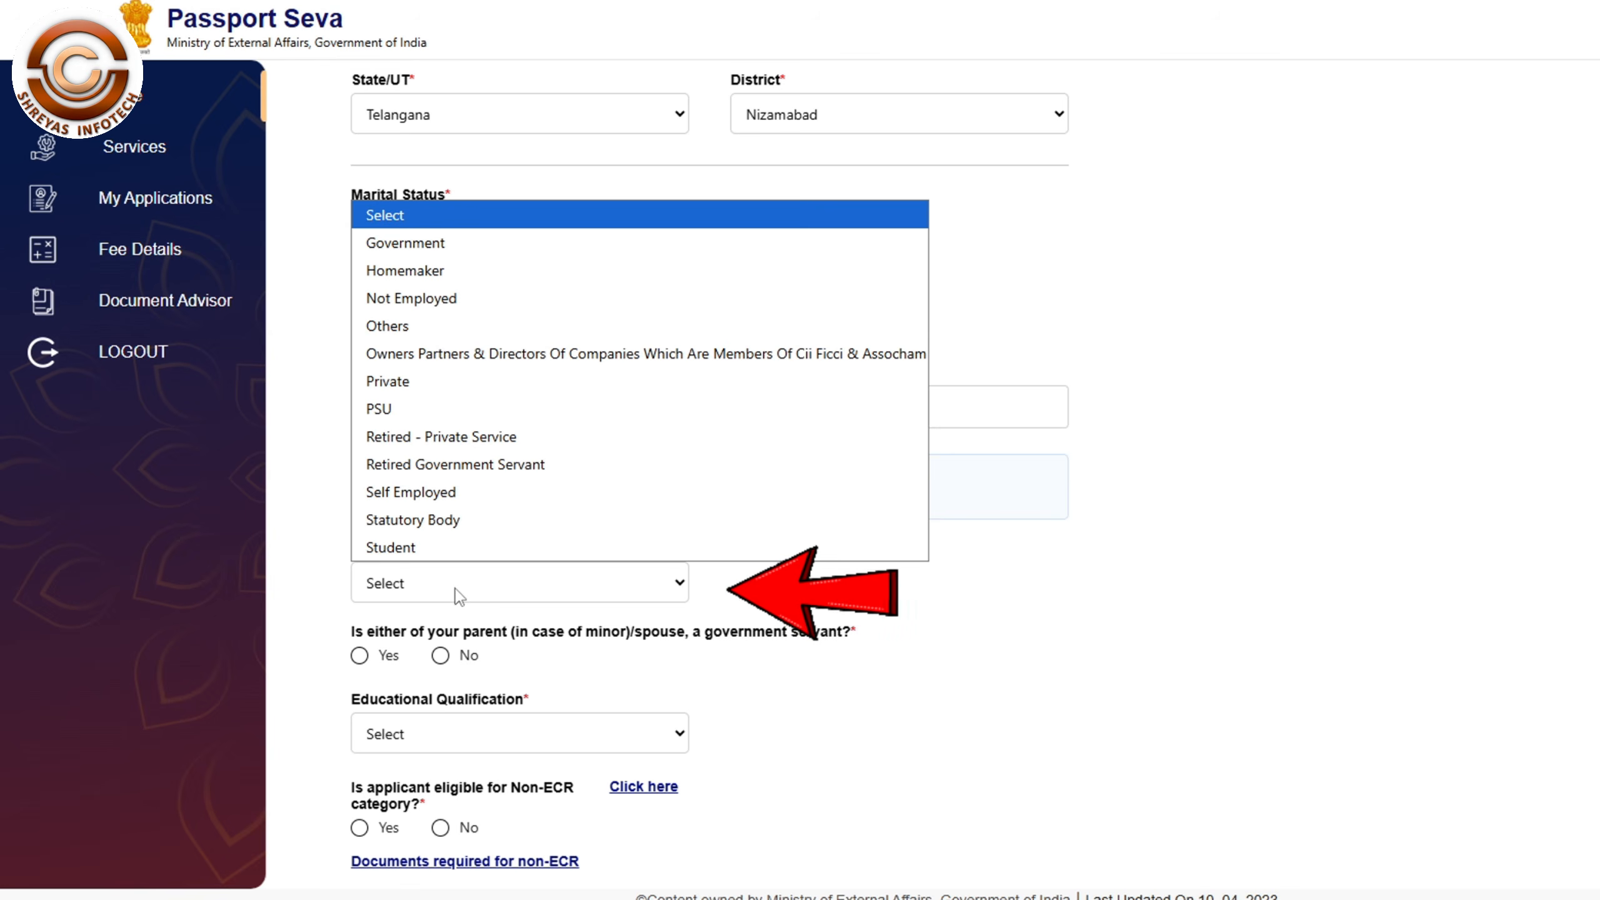
click(490, 549)
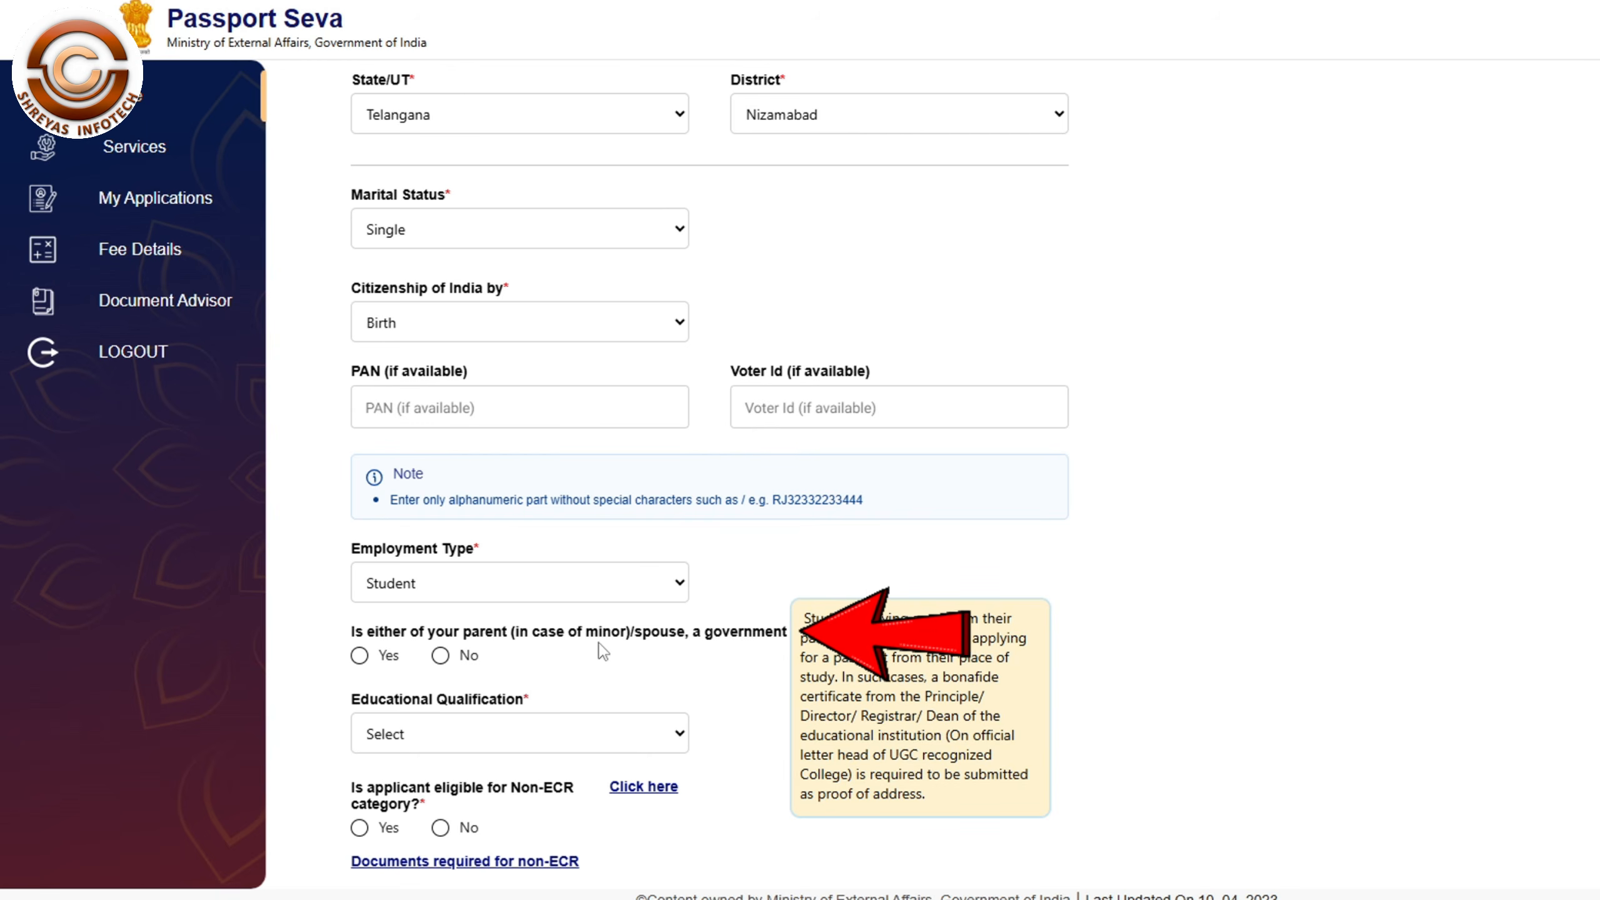
click(441, 657)
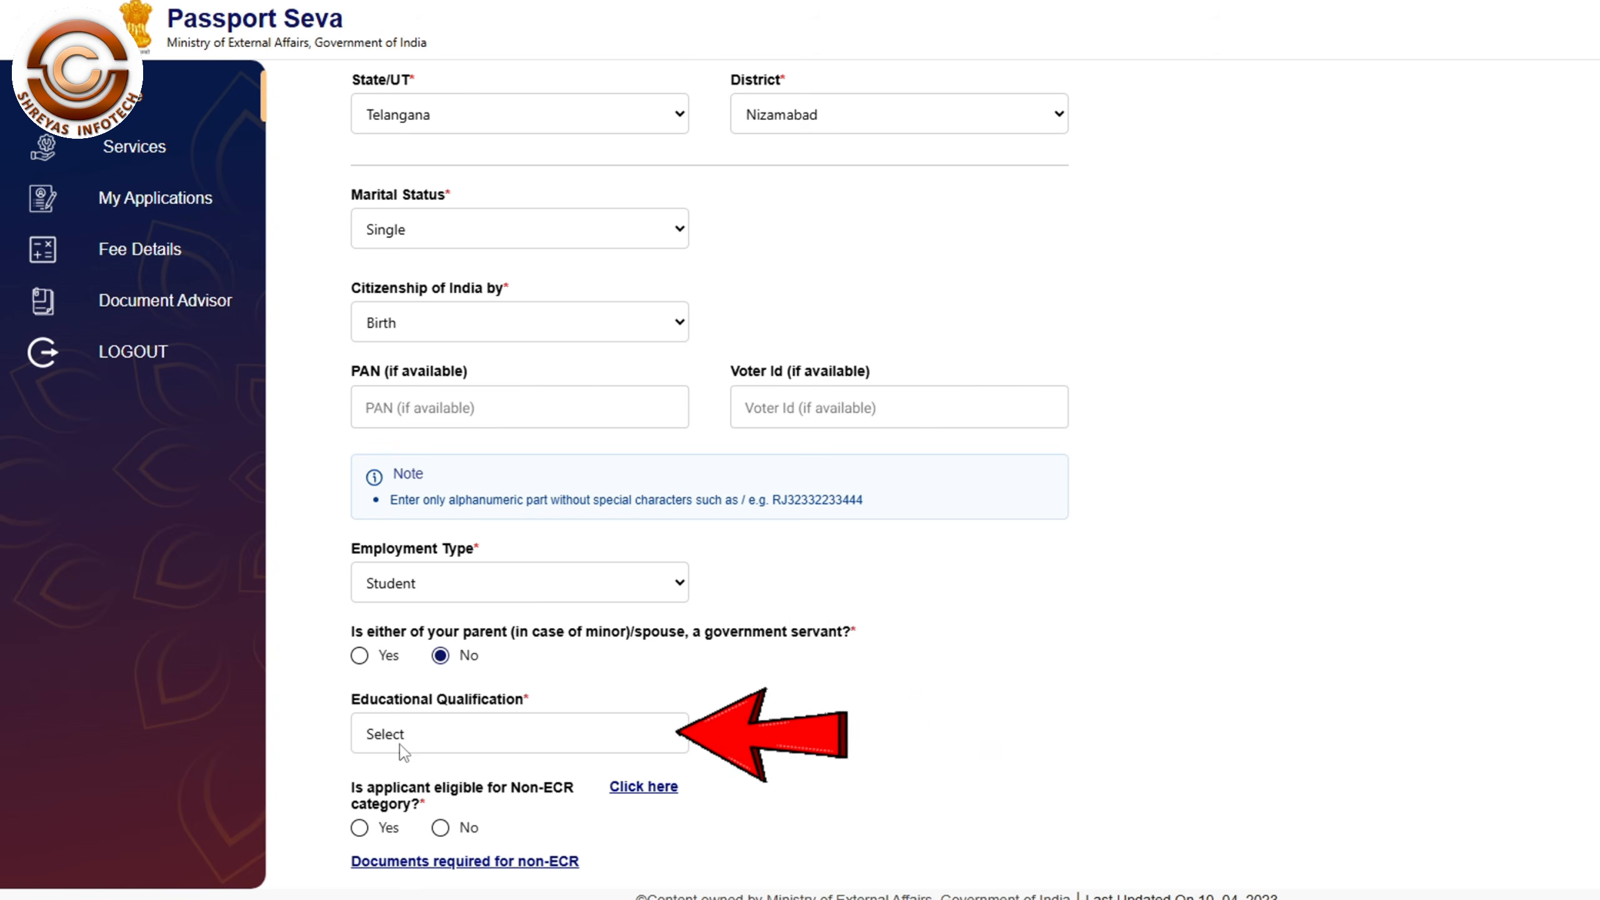
click(481, 740)
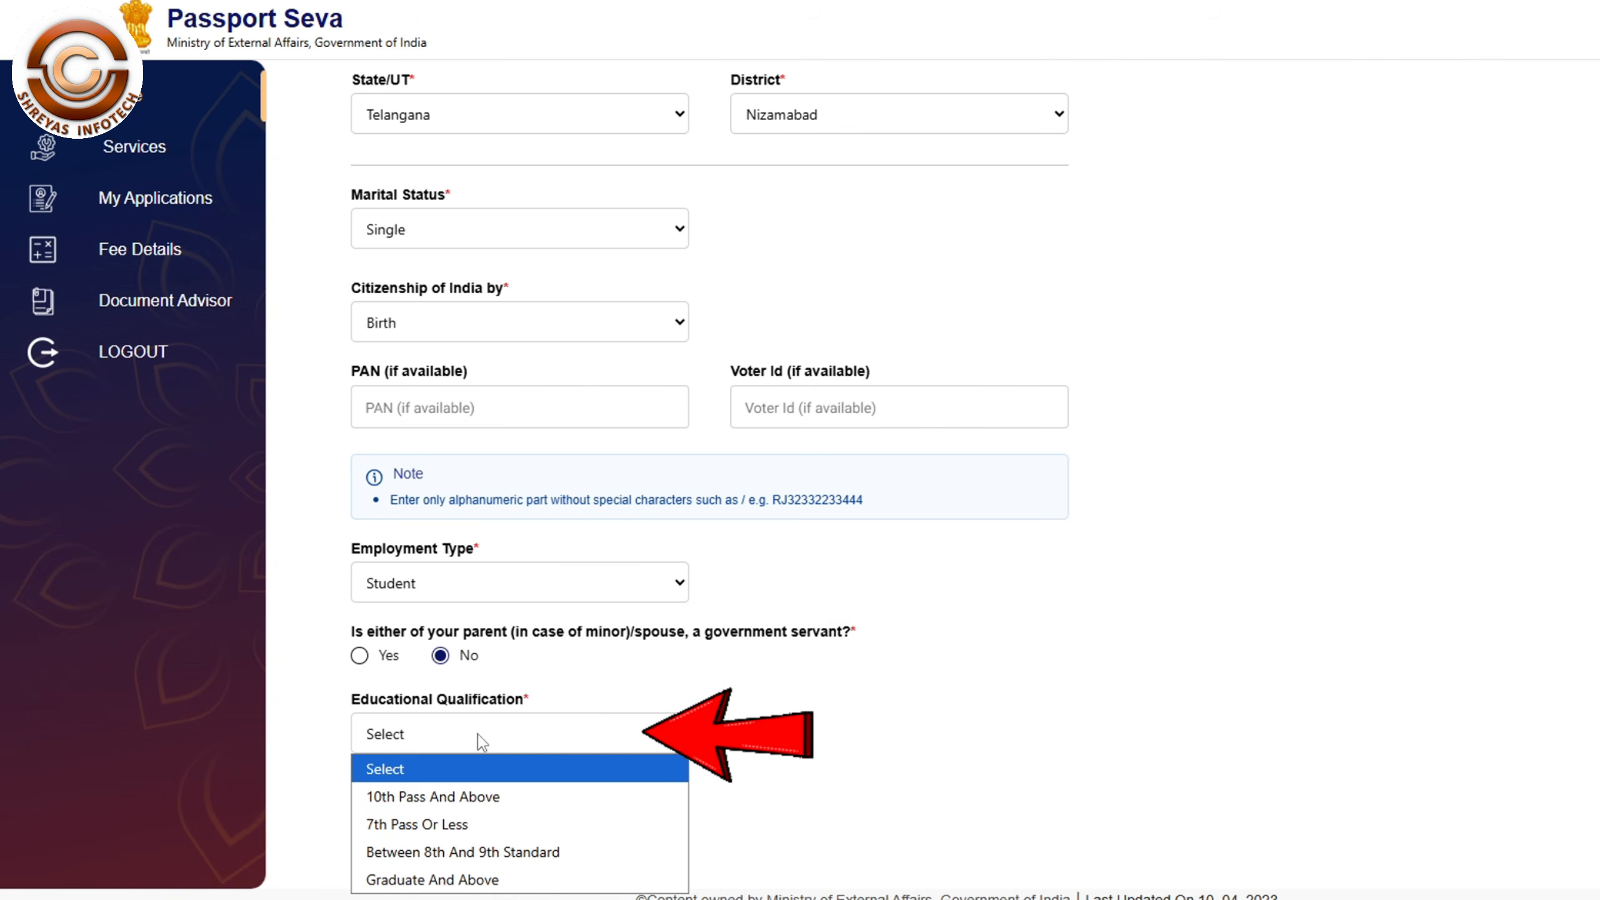
click(536, 807)
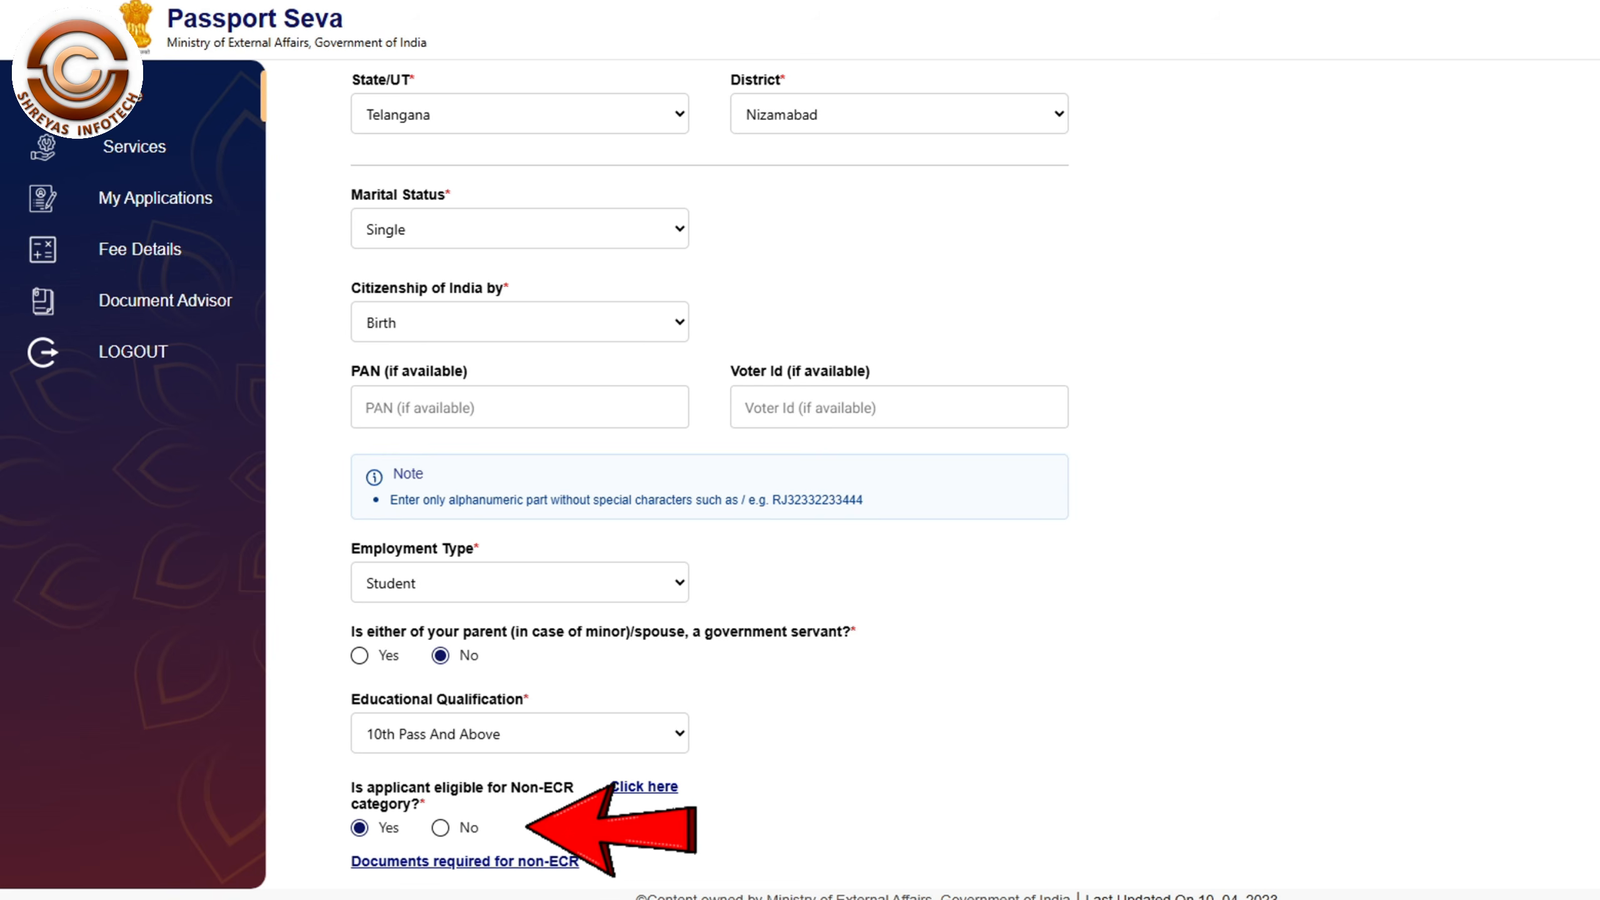
- Add distinguishing mark 'A MOLE ON THE RIGHT HAND', the Aadhaar number and consent, then save
scroll(525, 541, down, 7)
click(450, 505)
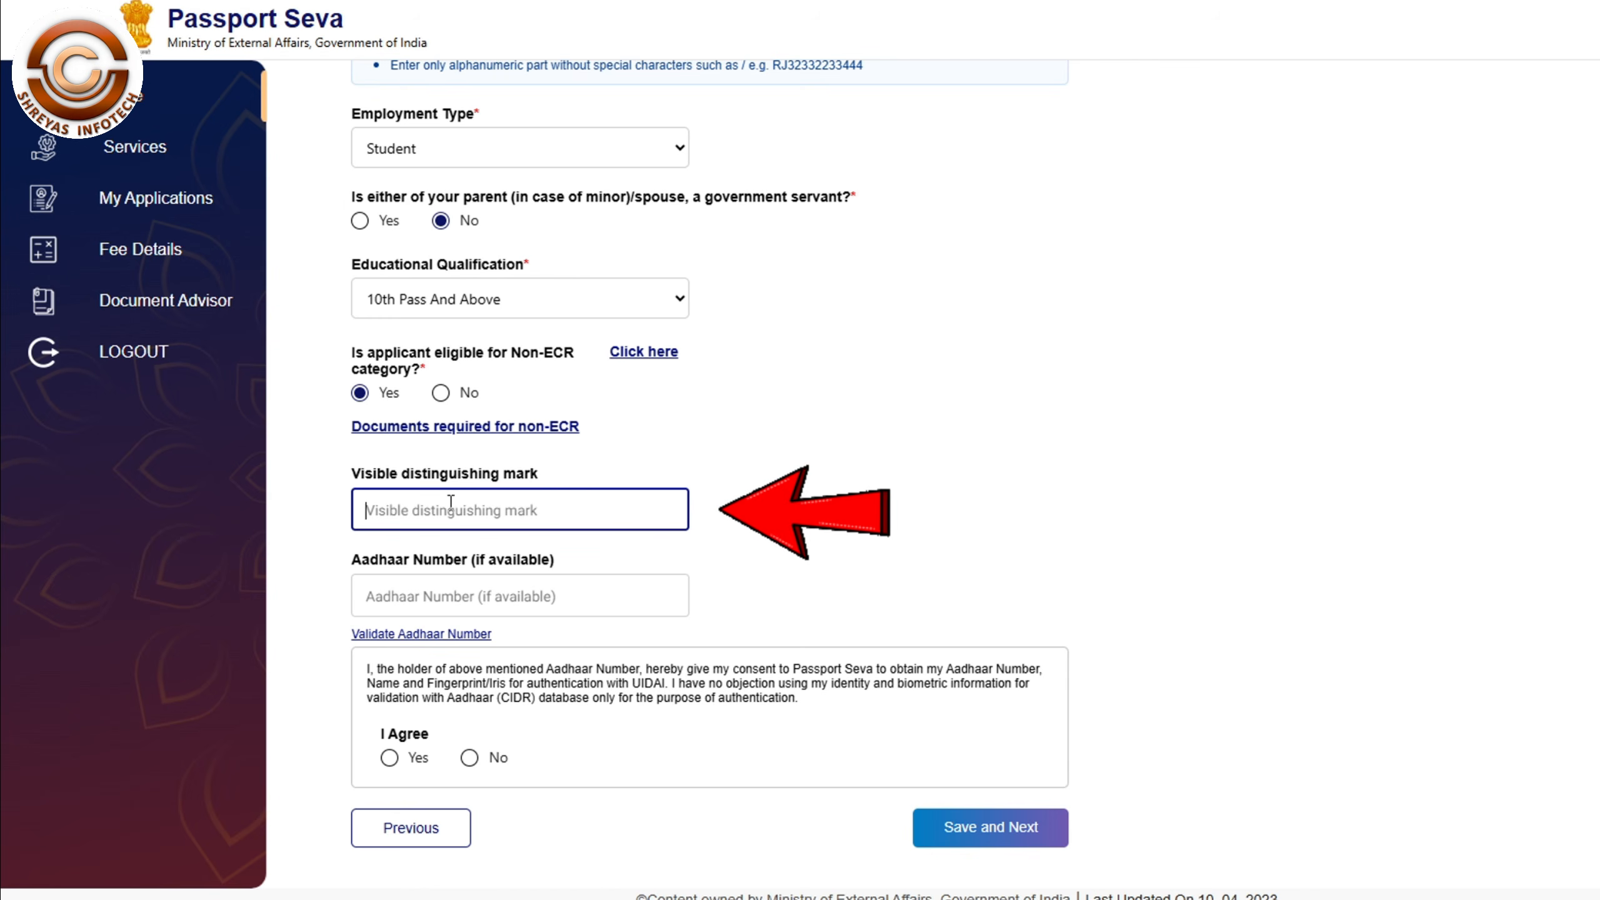
text(A MOLE ON THE)
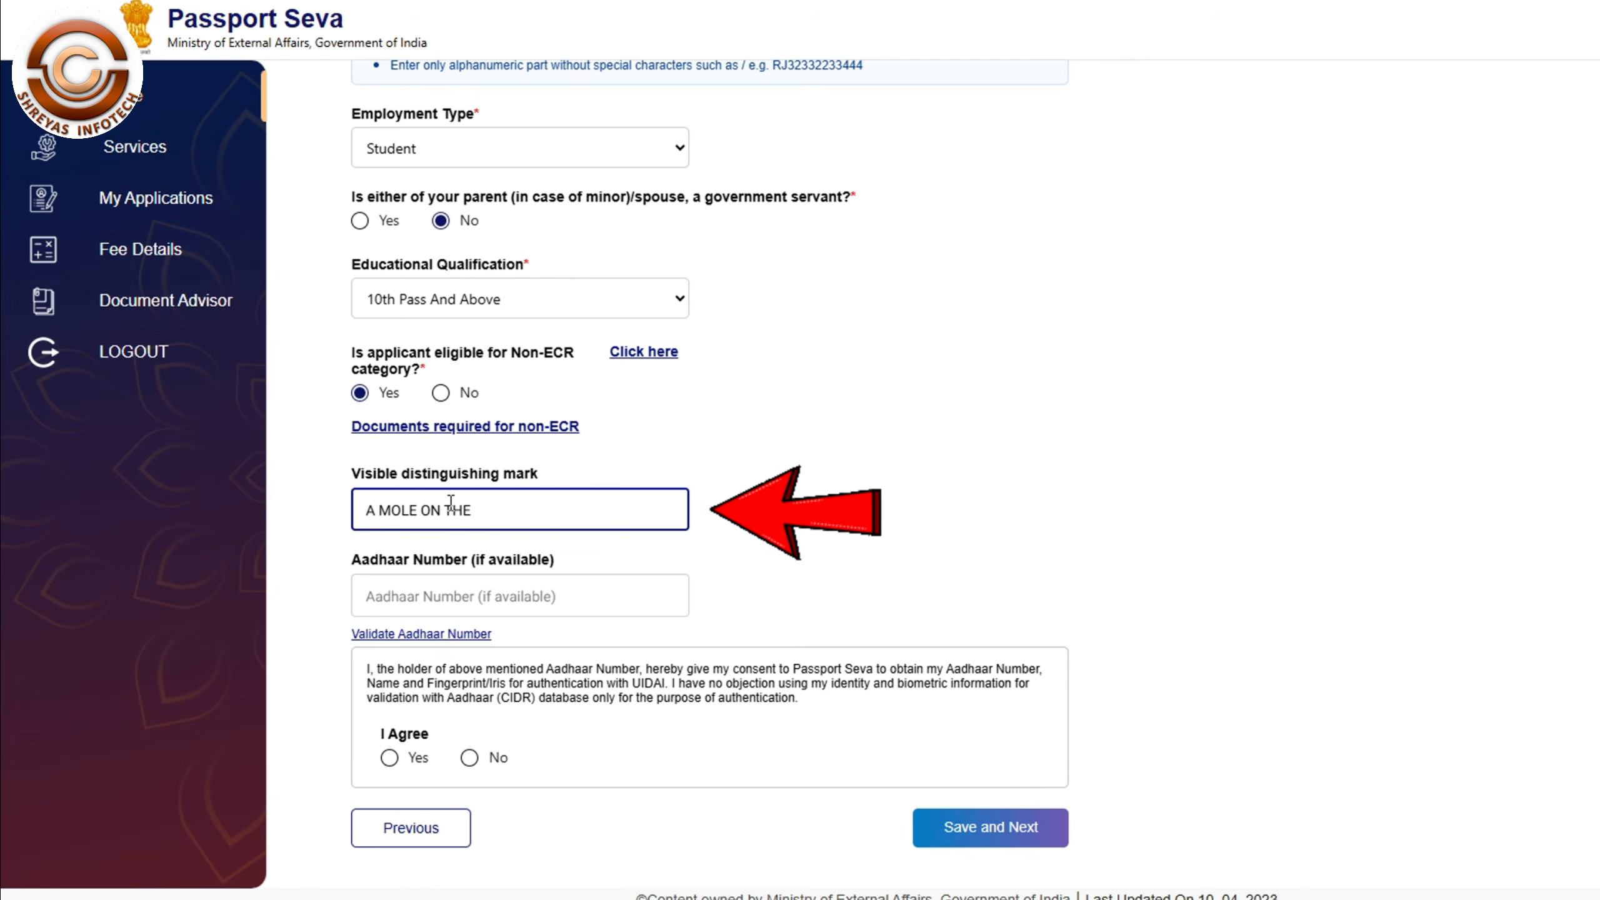
text( RIGHT HAND)
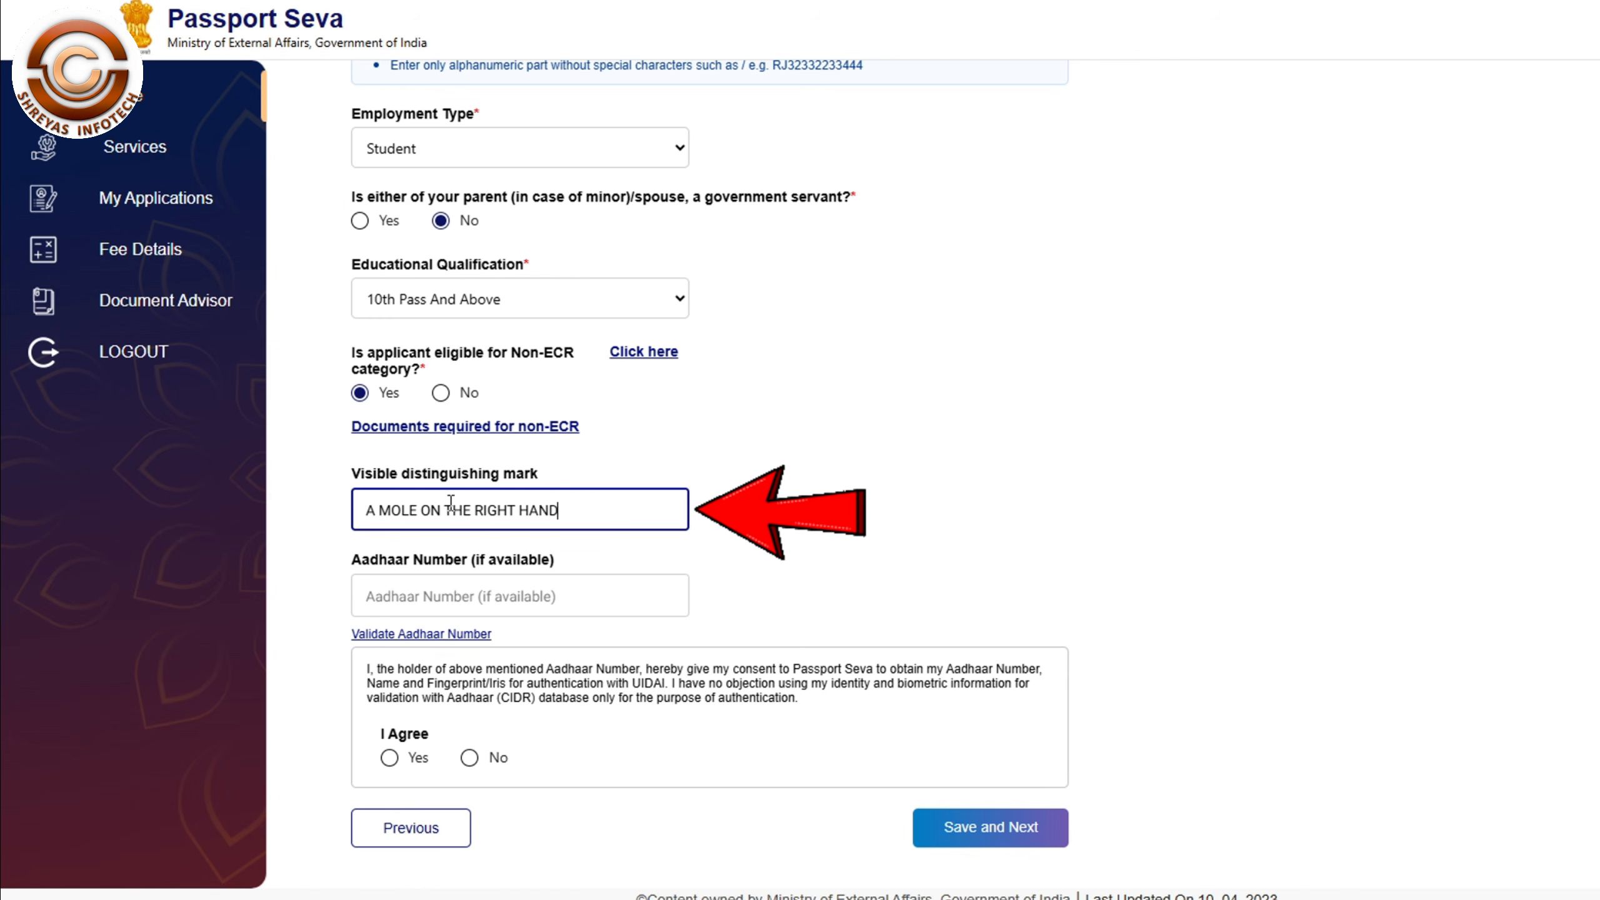
click(661, 605)
text(5)
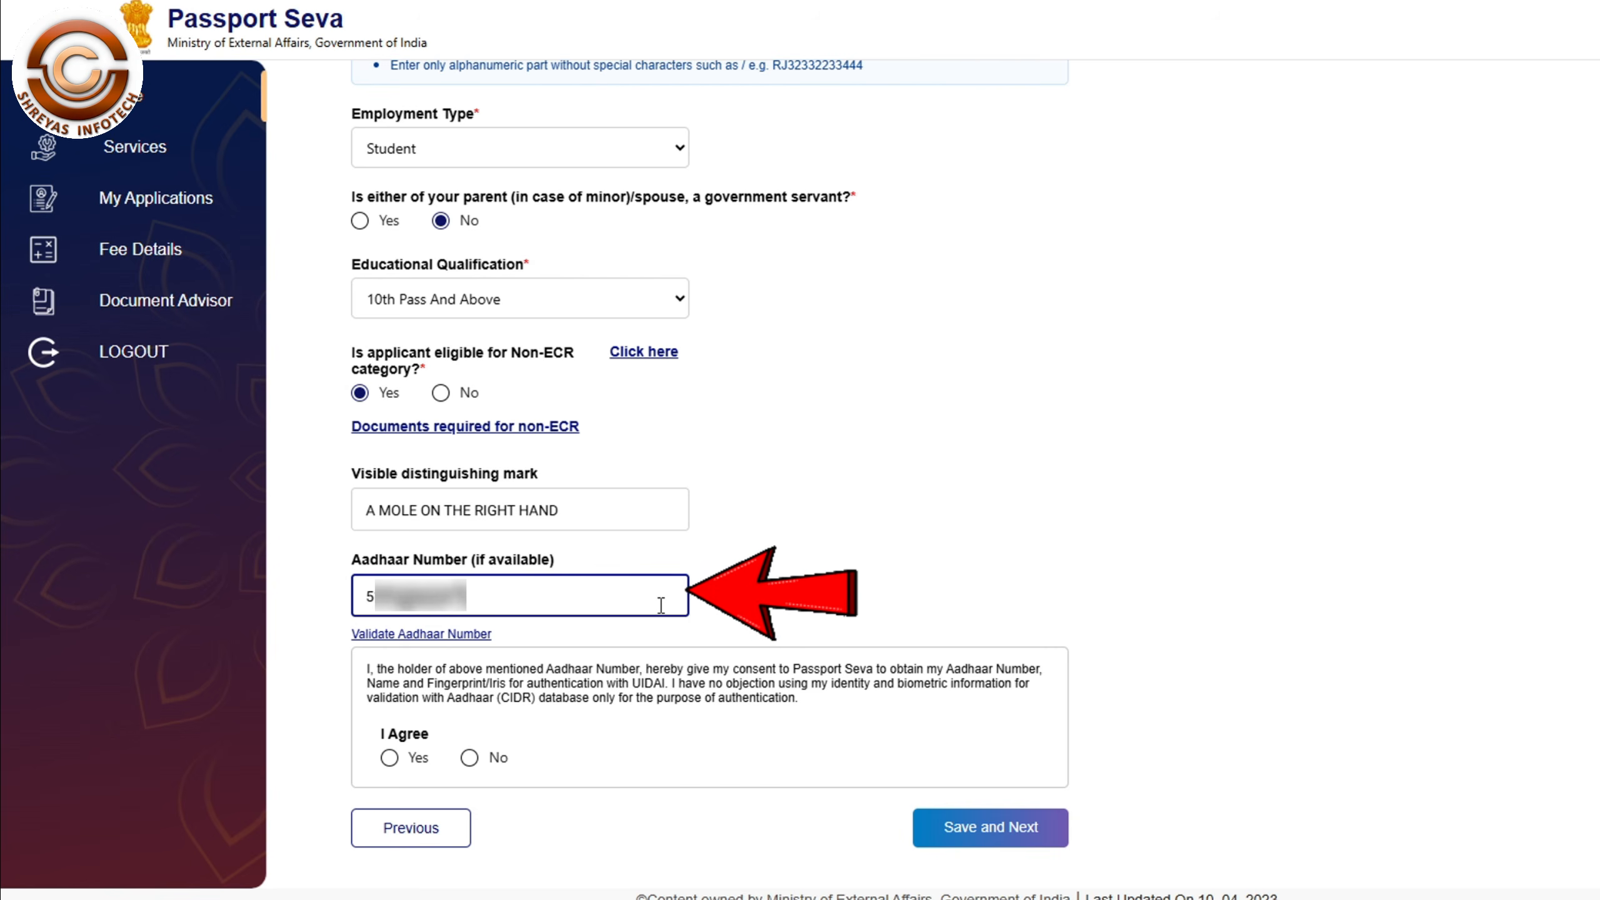
click(390, 758)
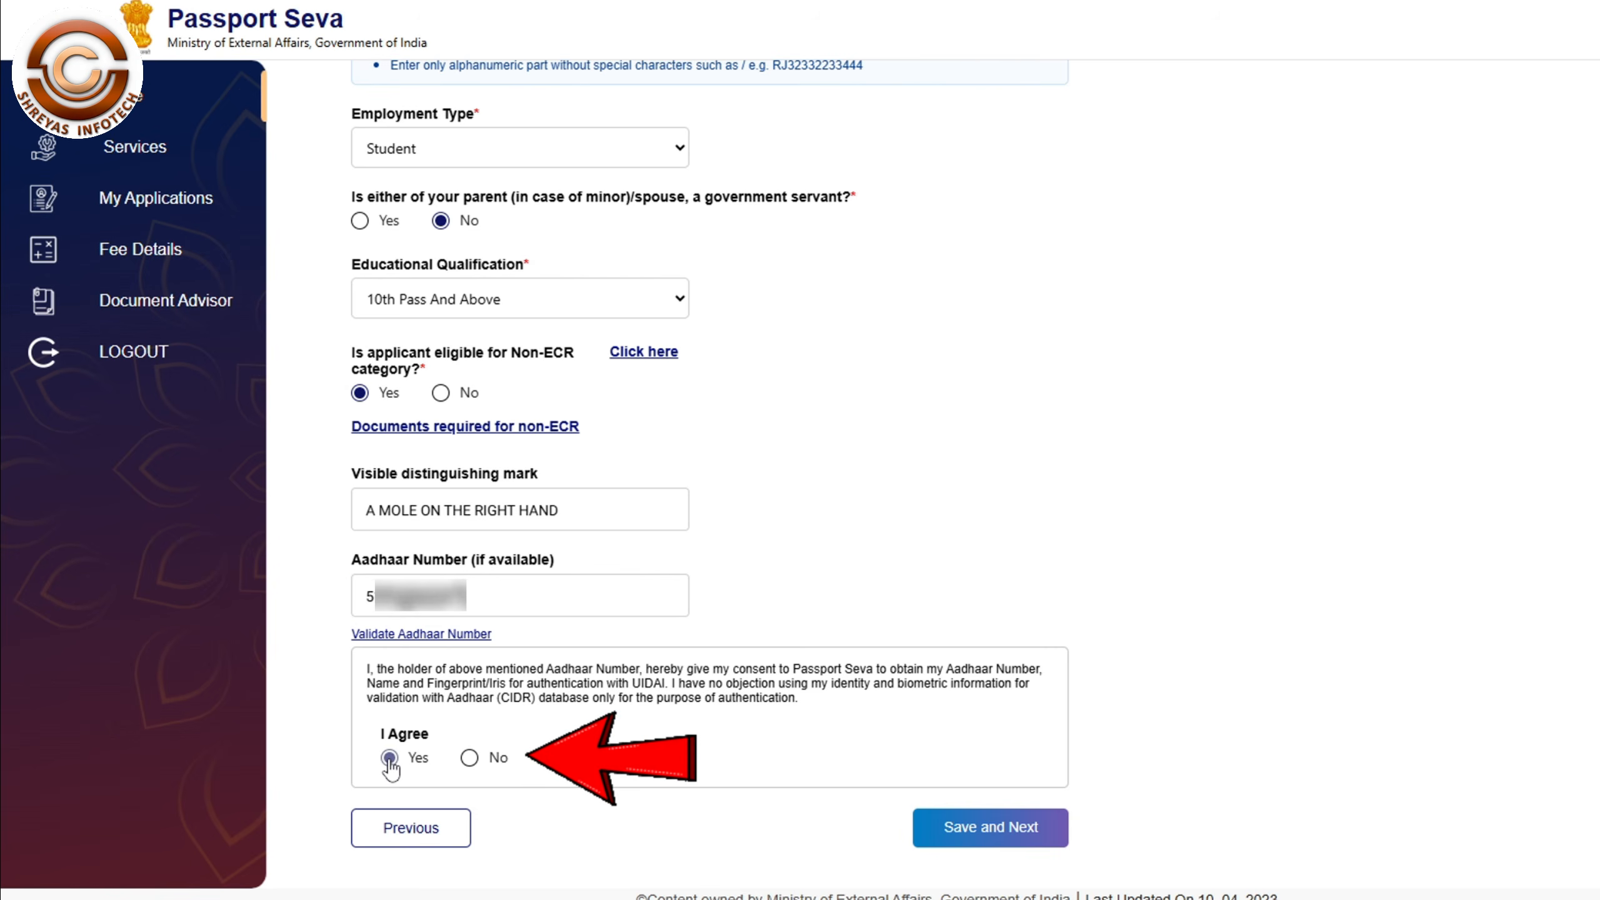
click(1052, 847)
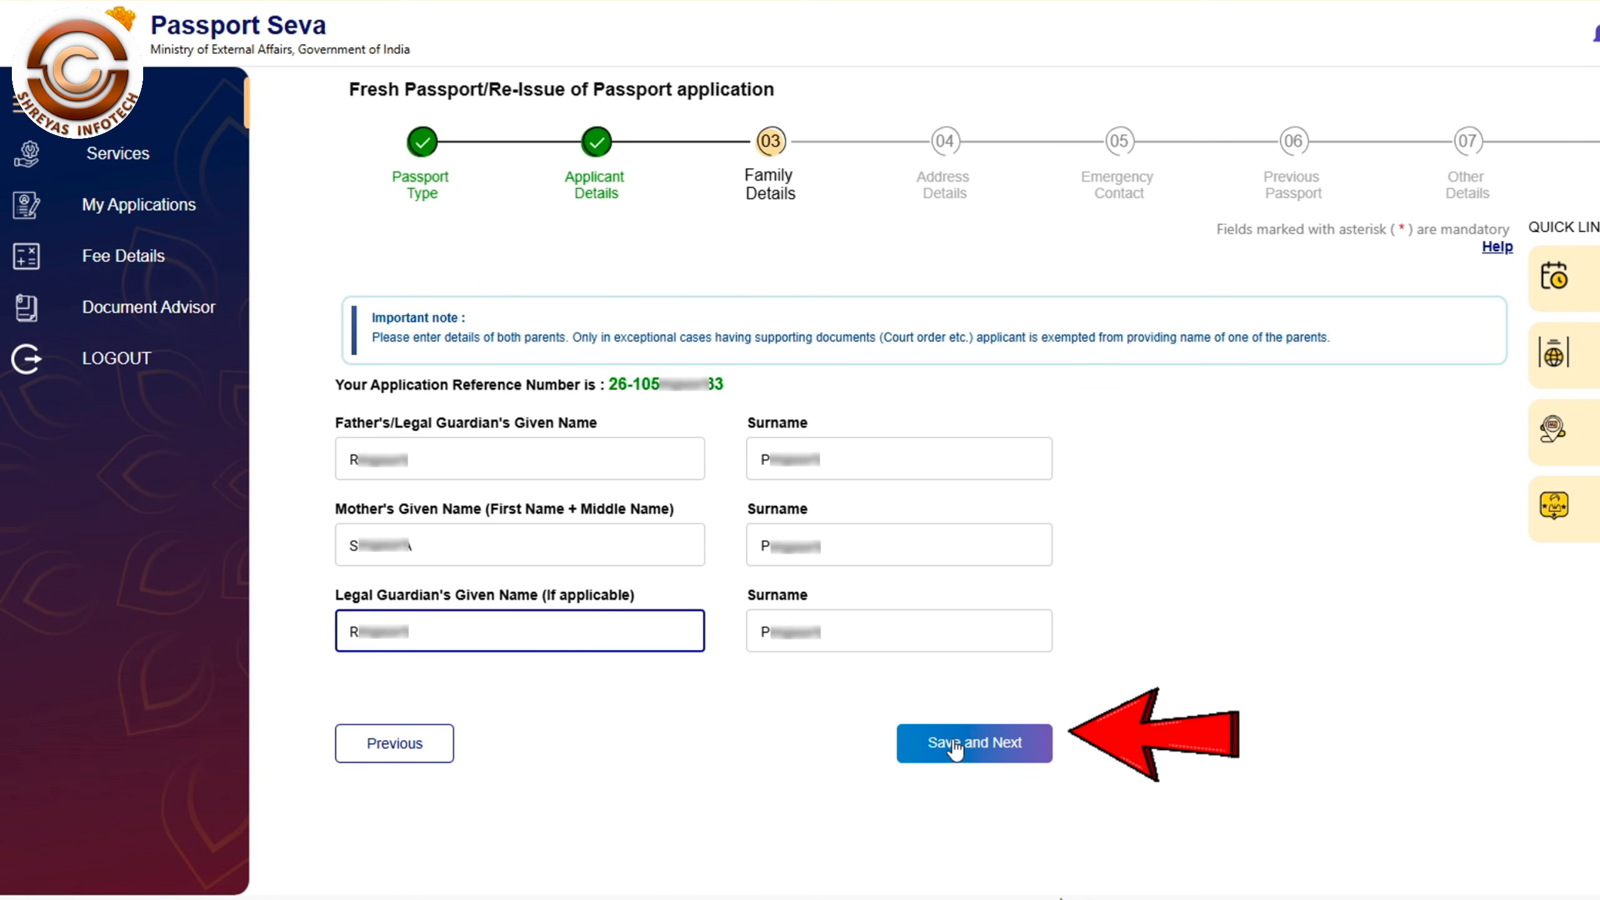
- Save the Family Details and continue to Address Details
click(954, 745)
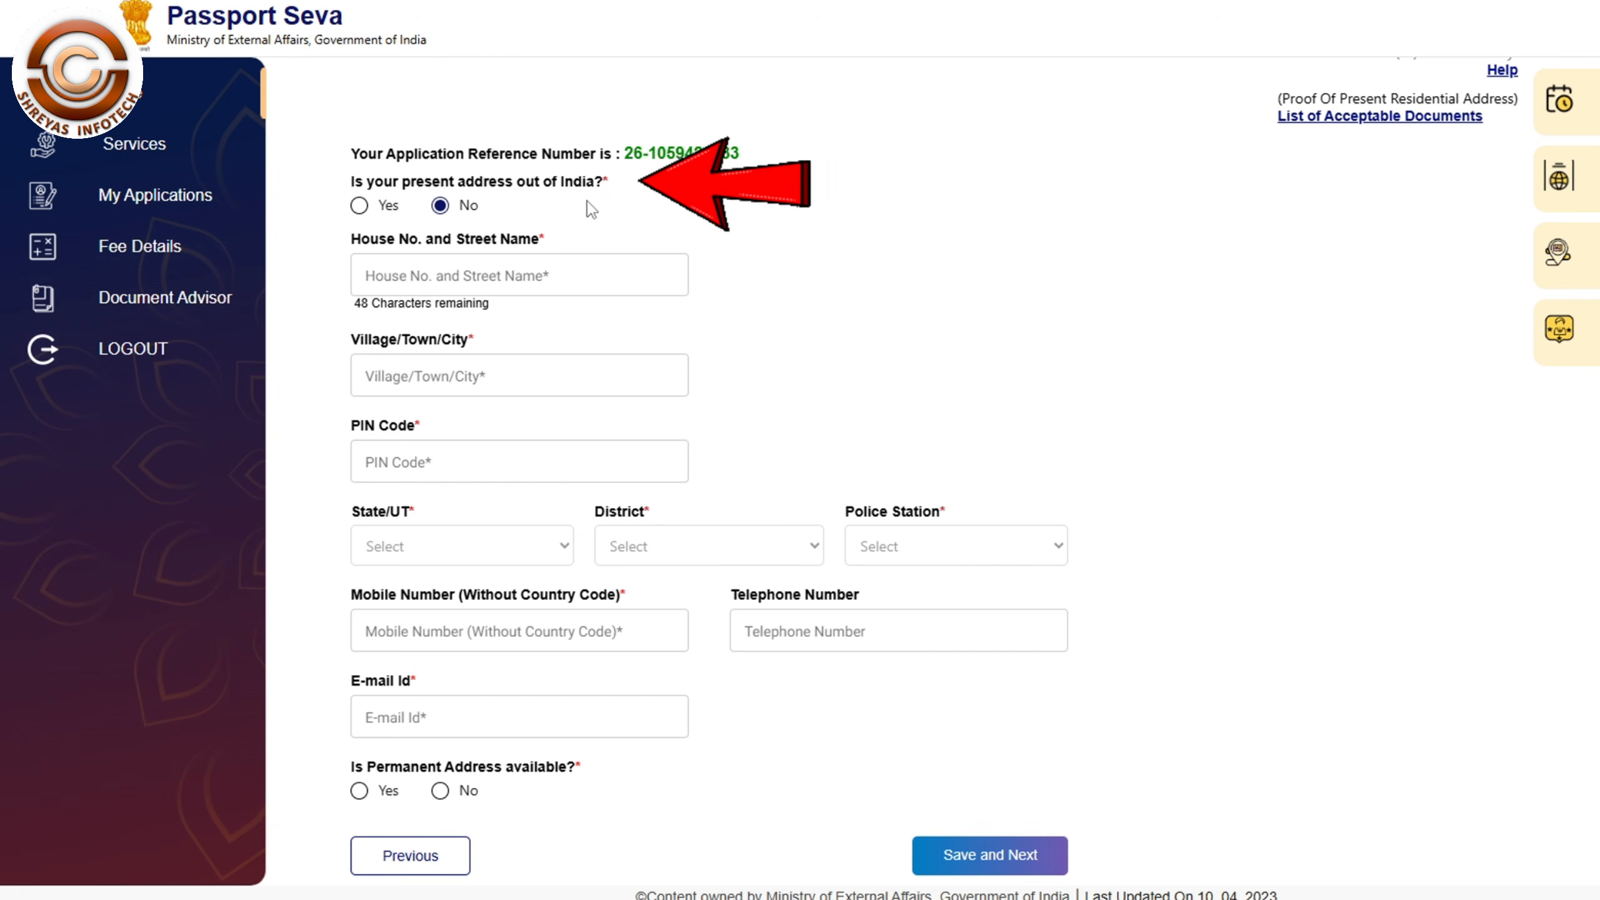
- Enter house, village and PIN 503001 with Telangana, Nizamabad and Nizamabad V-Town police station
click(504, 276)
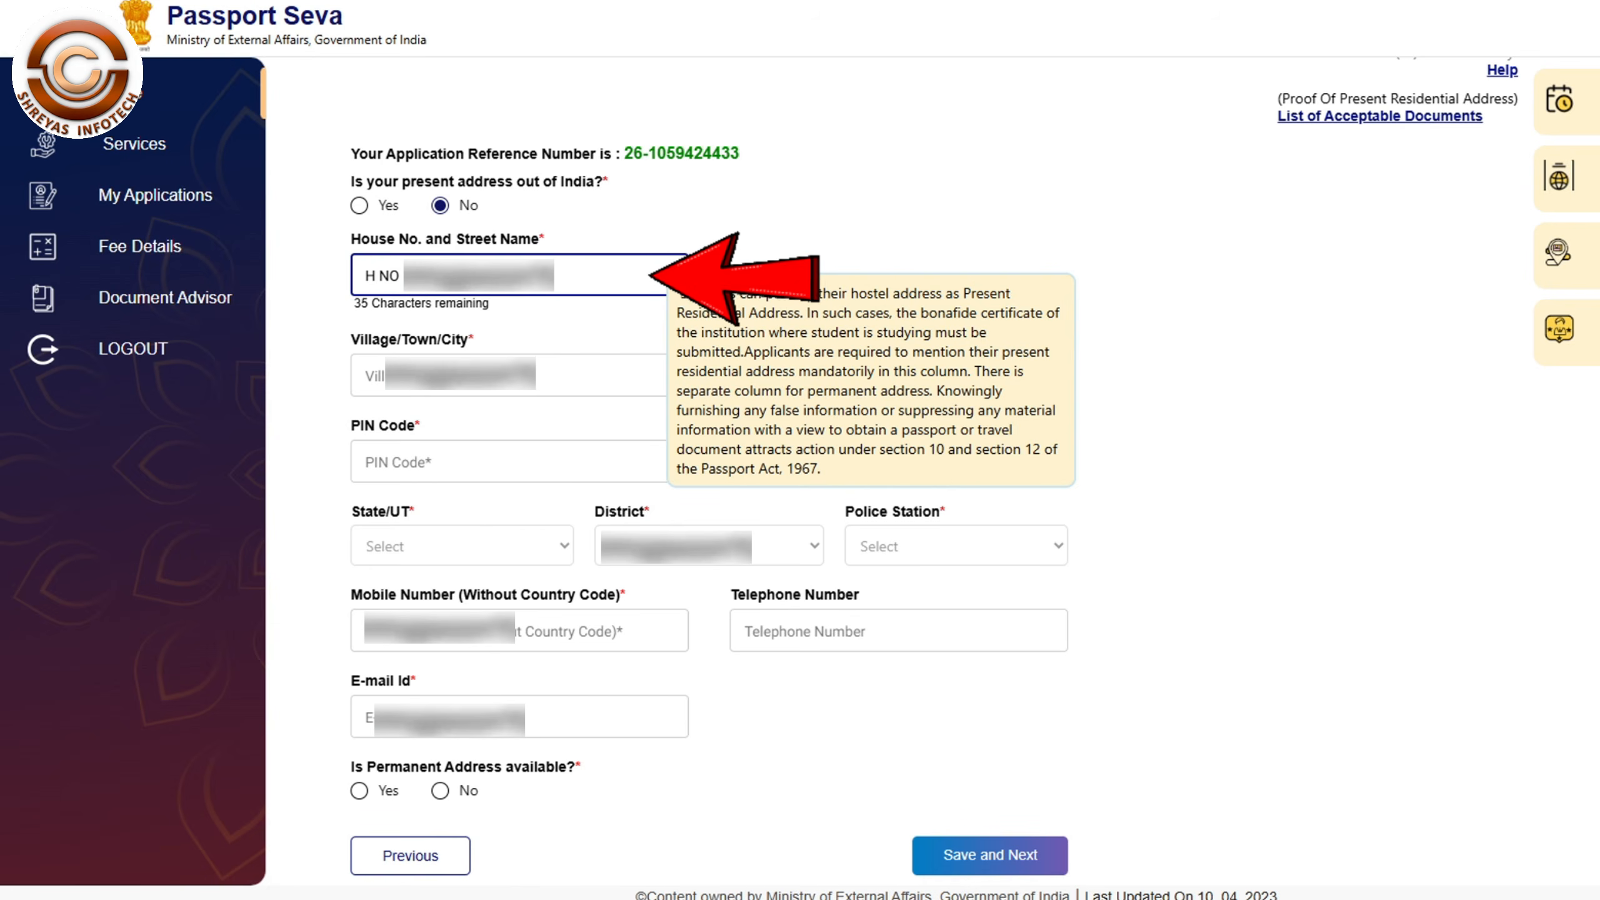
text(••)
click(483, 382)
text(ROA)
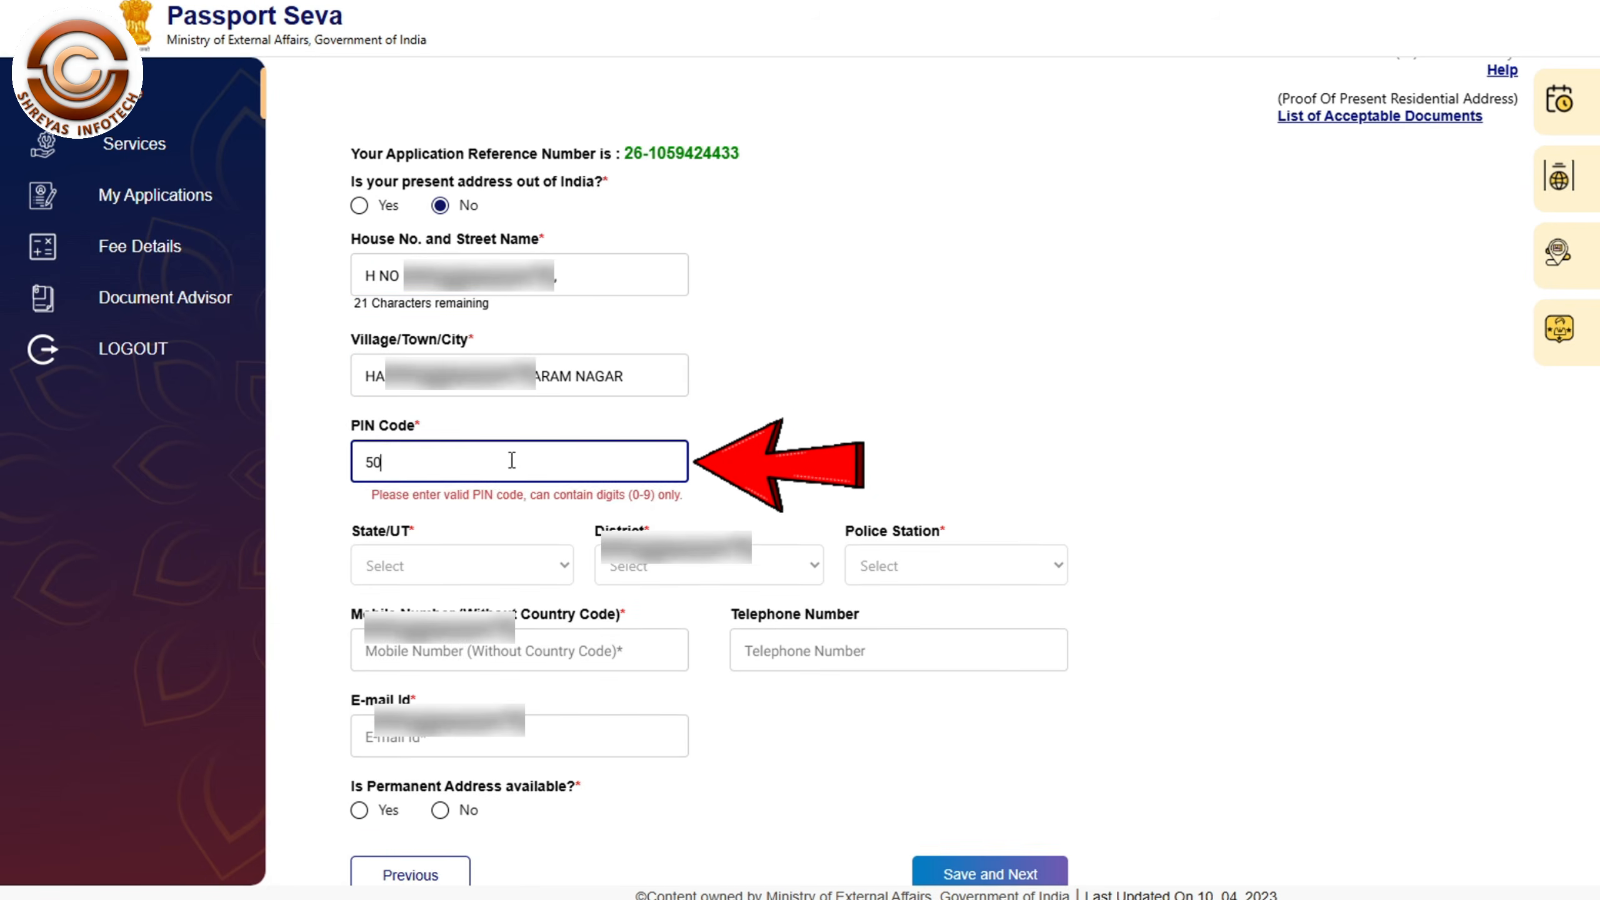
text(3001)
click(495, 553)
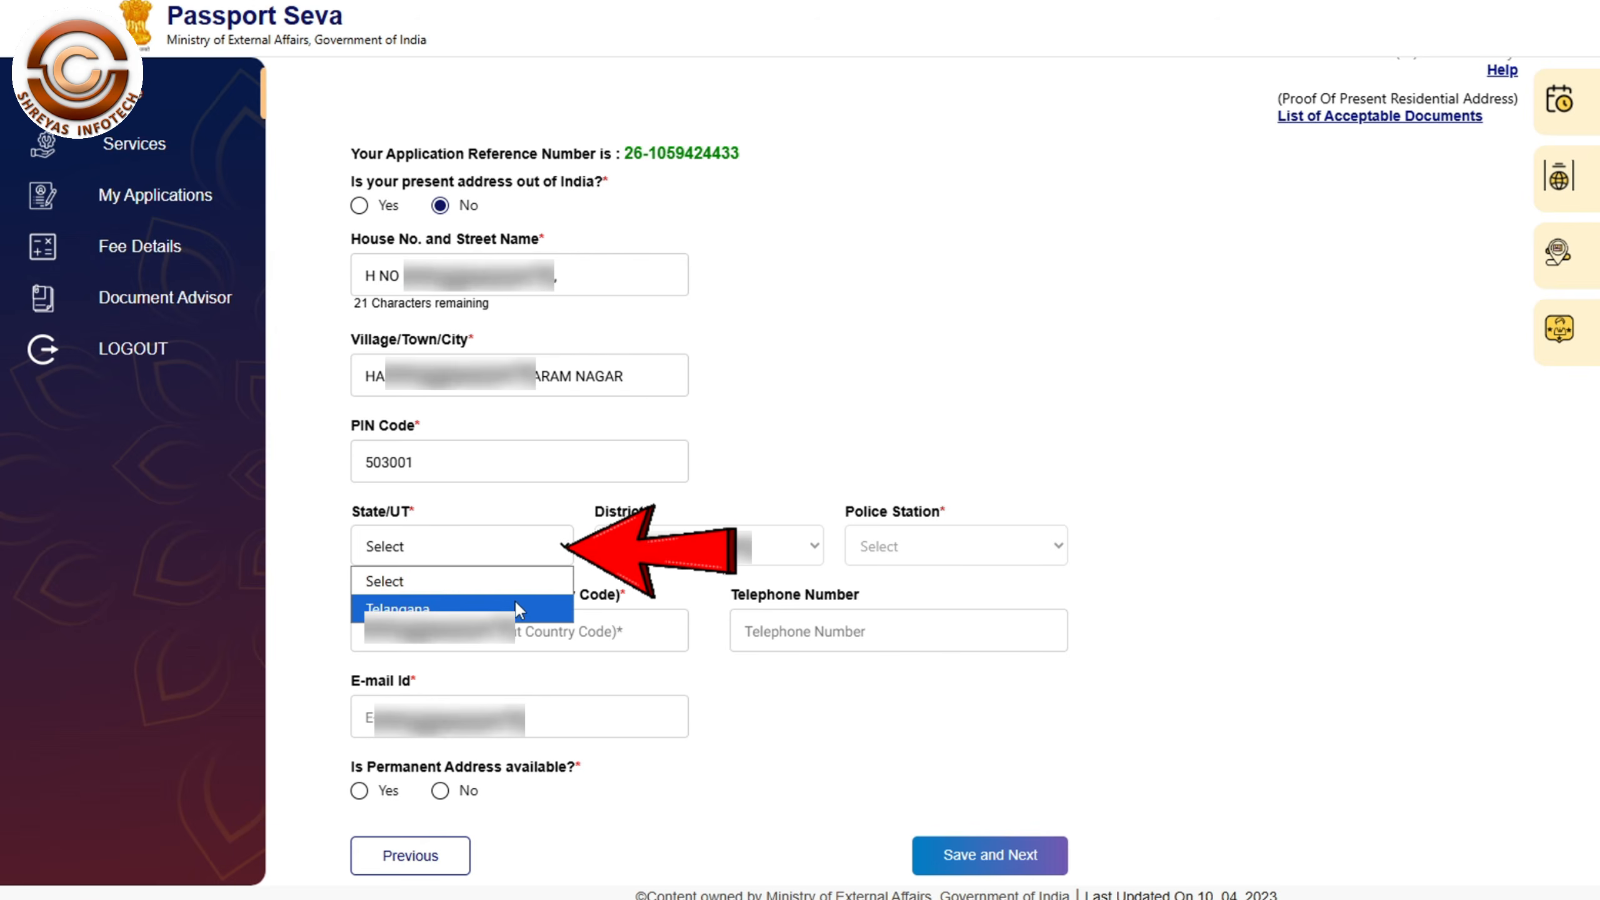
click(515, 608)
click(708, 545)
click(724, 615)
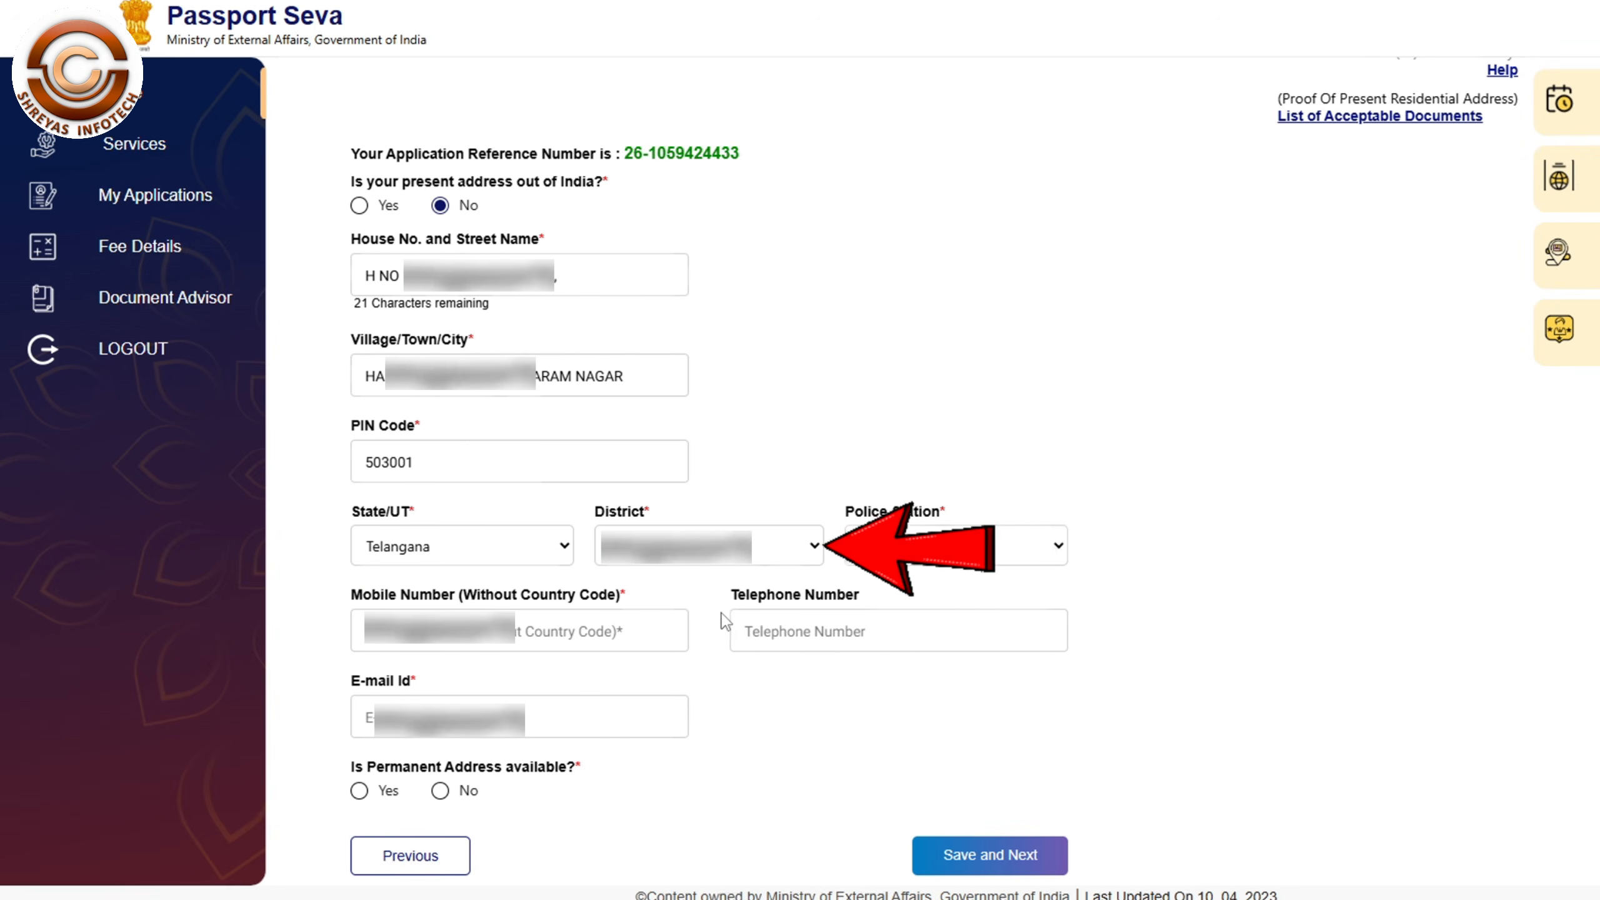
click(1005, 555)
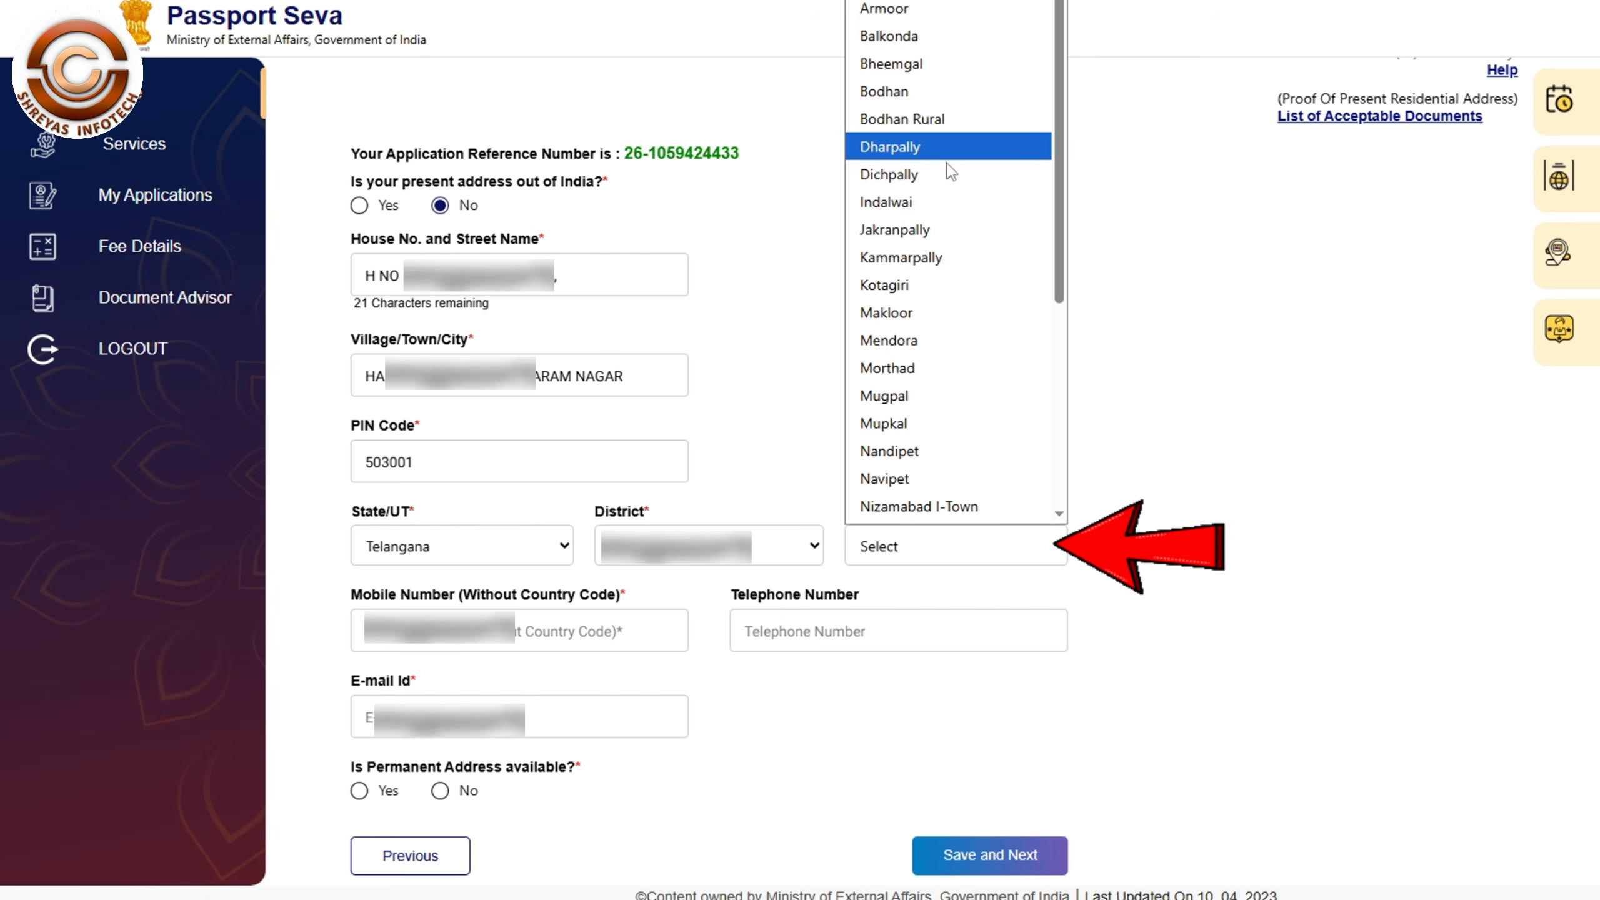
scroll(943, 170, down, 3)
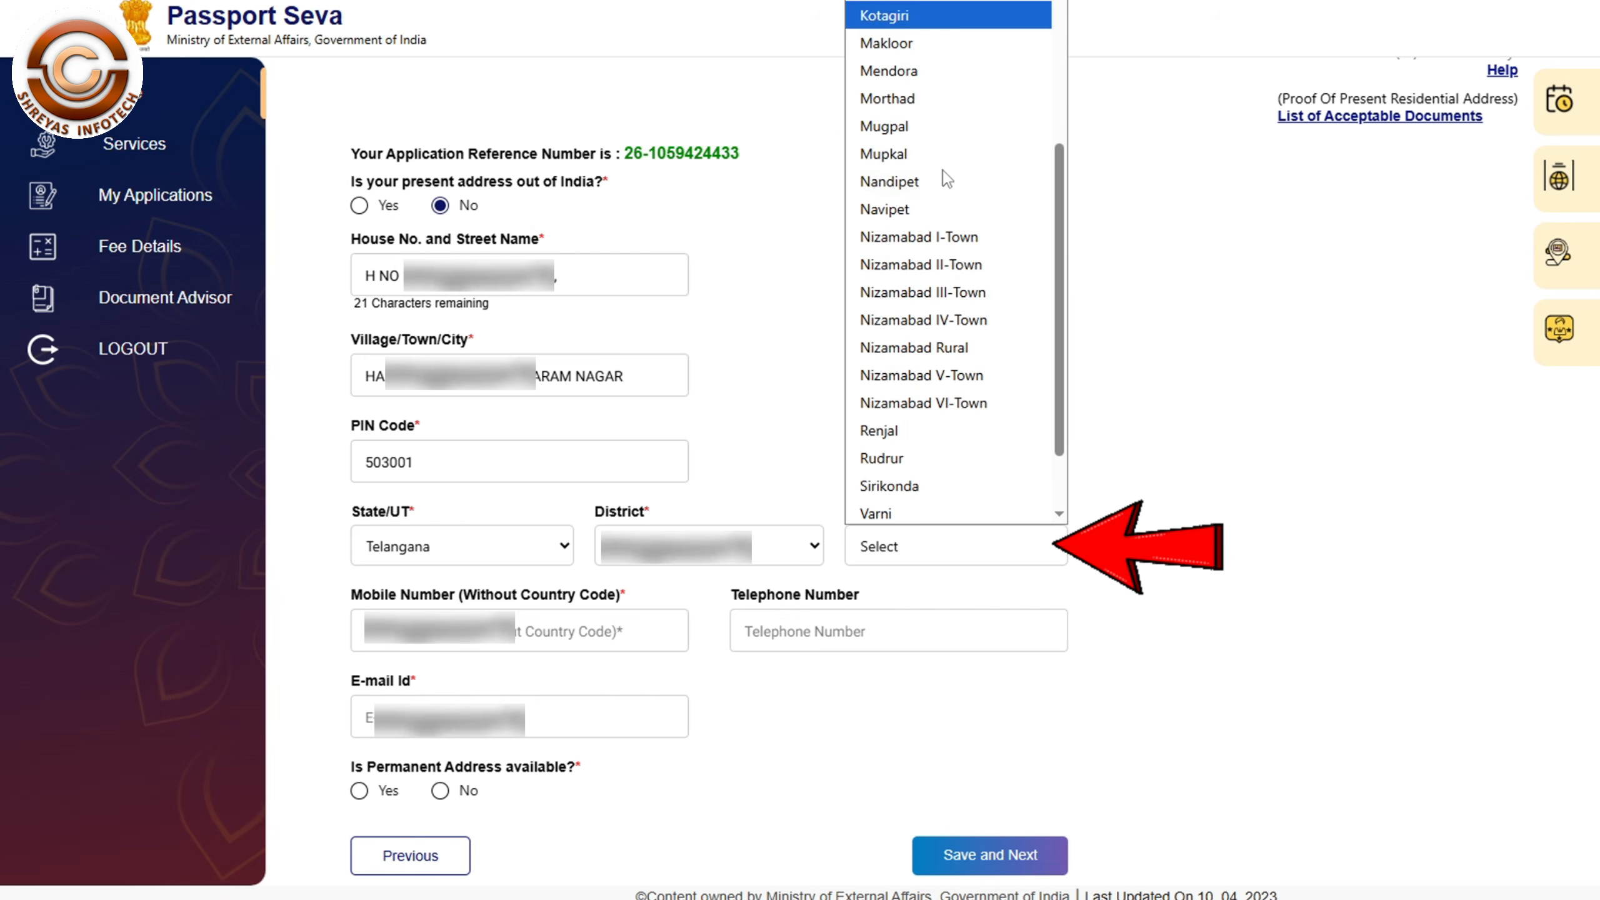
click(975, 376)
- Add the mobile number and e-mail, mark permanent address same as present, and save
click(530, 626)
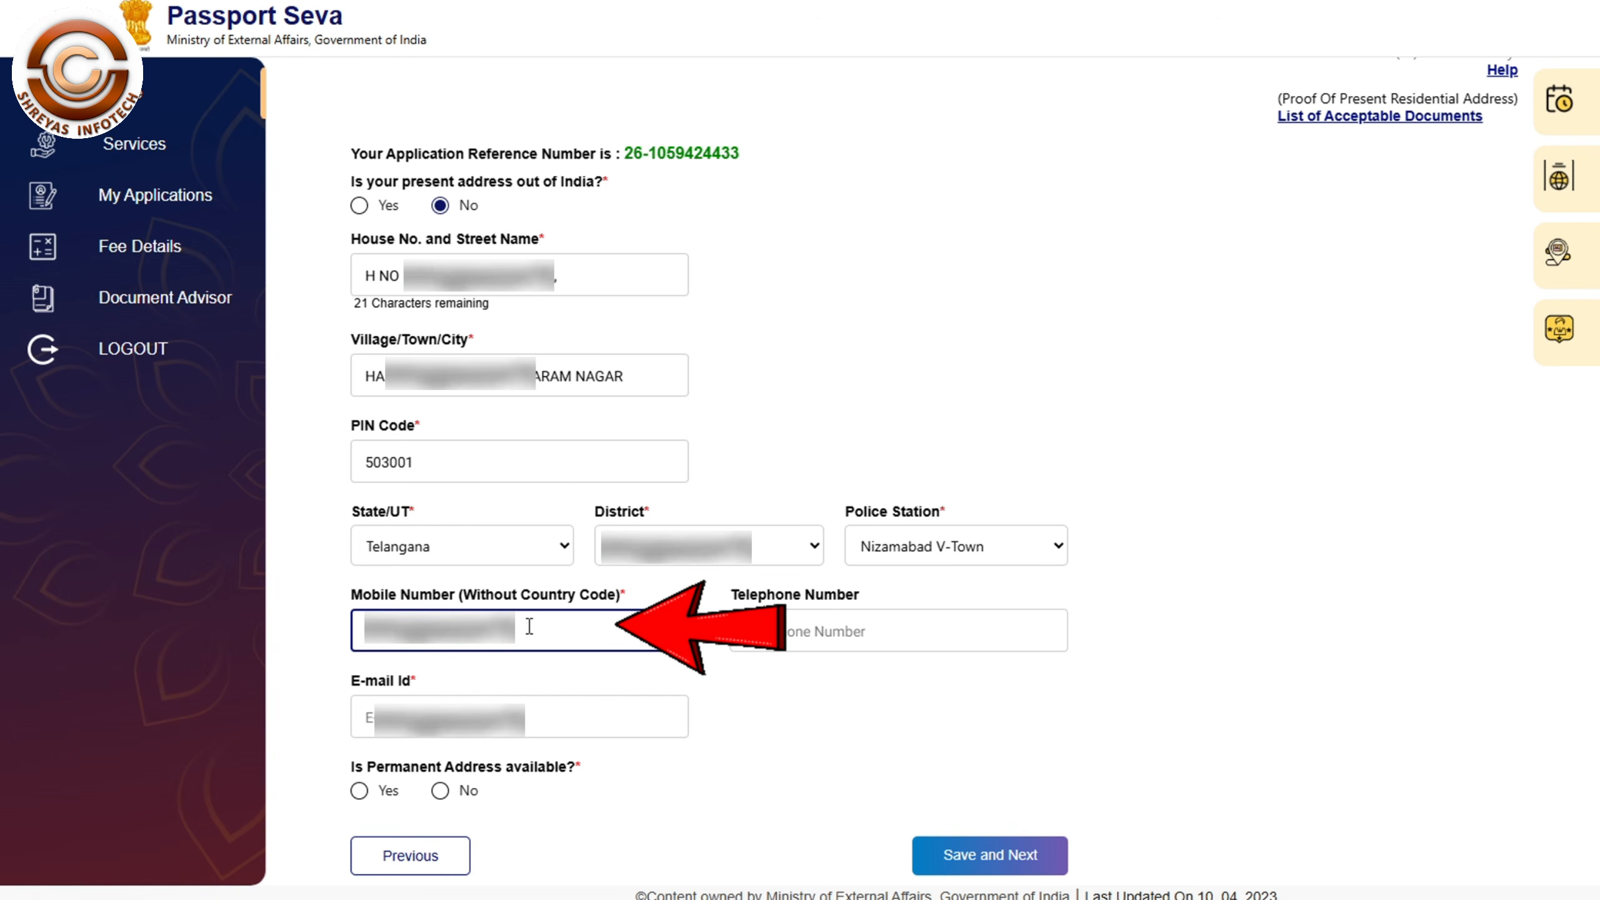
text(P)
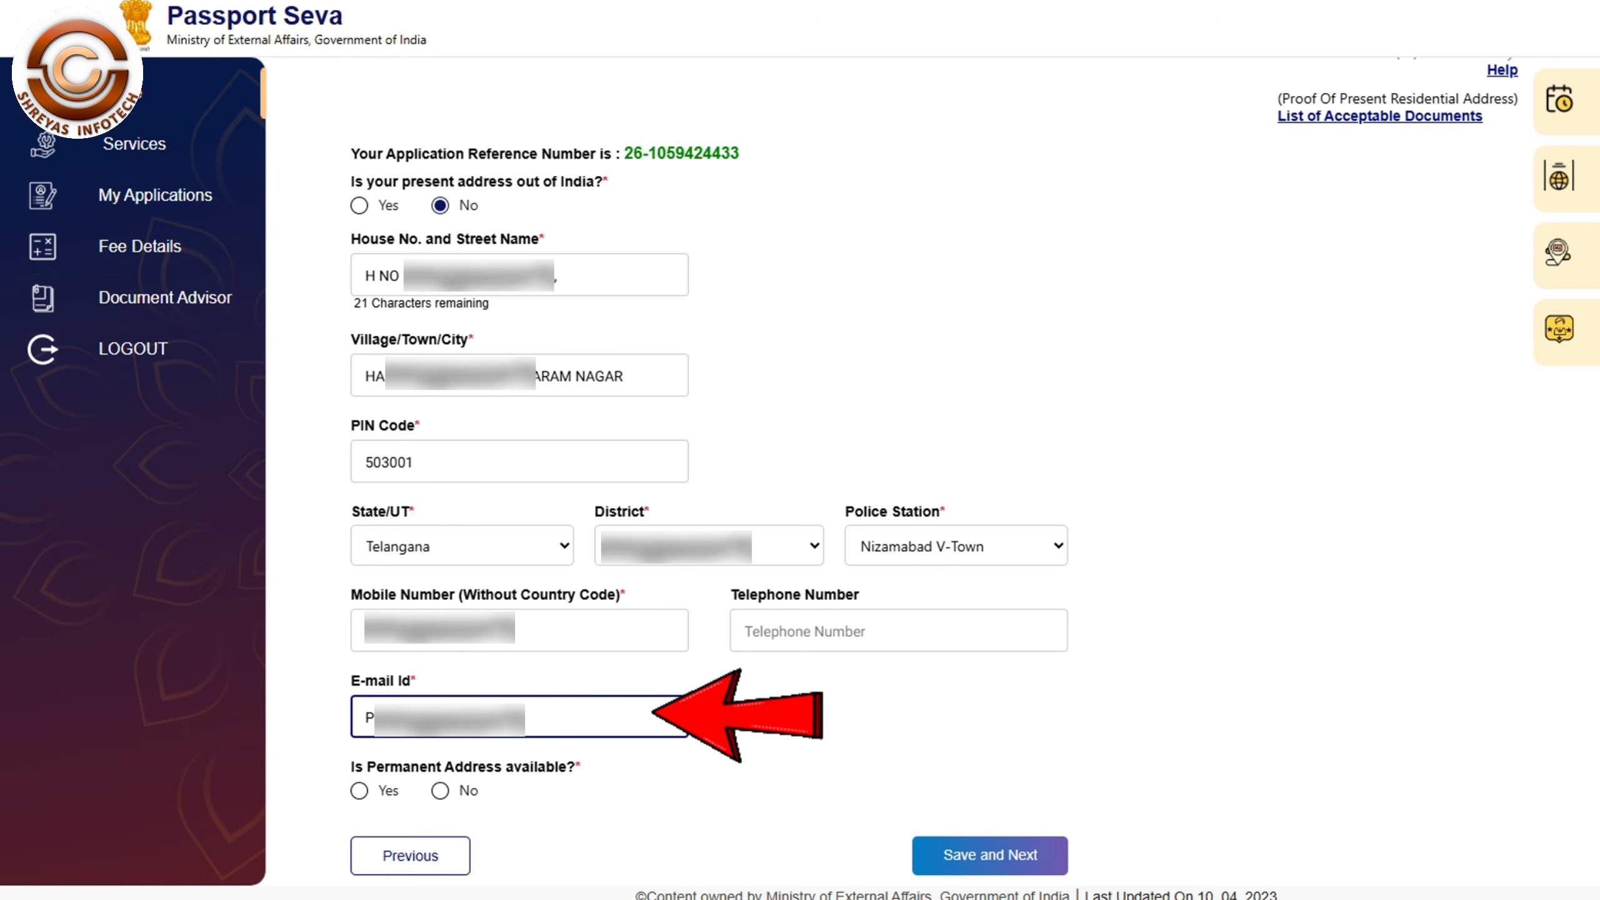
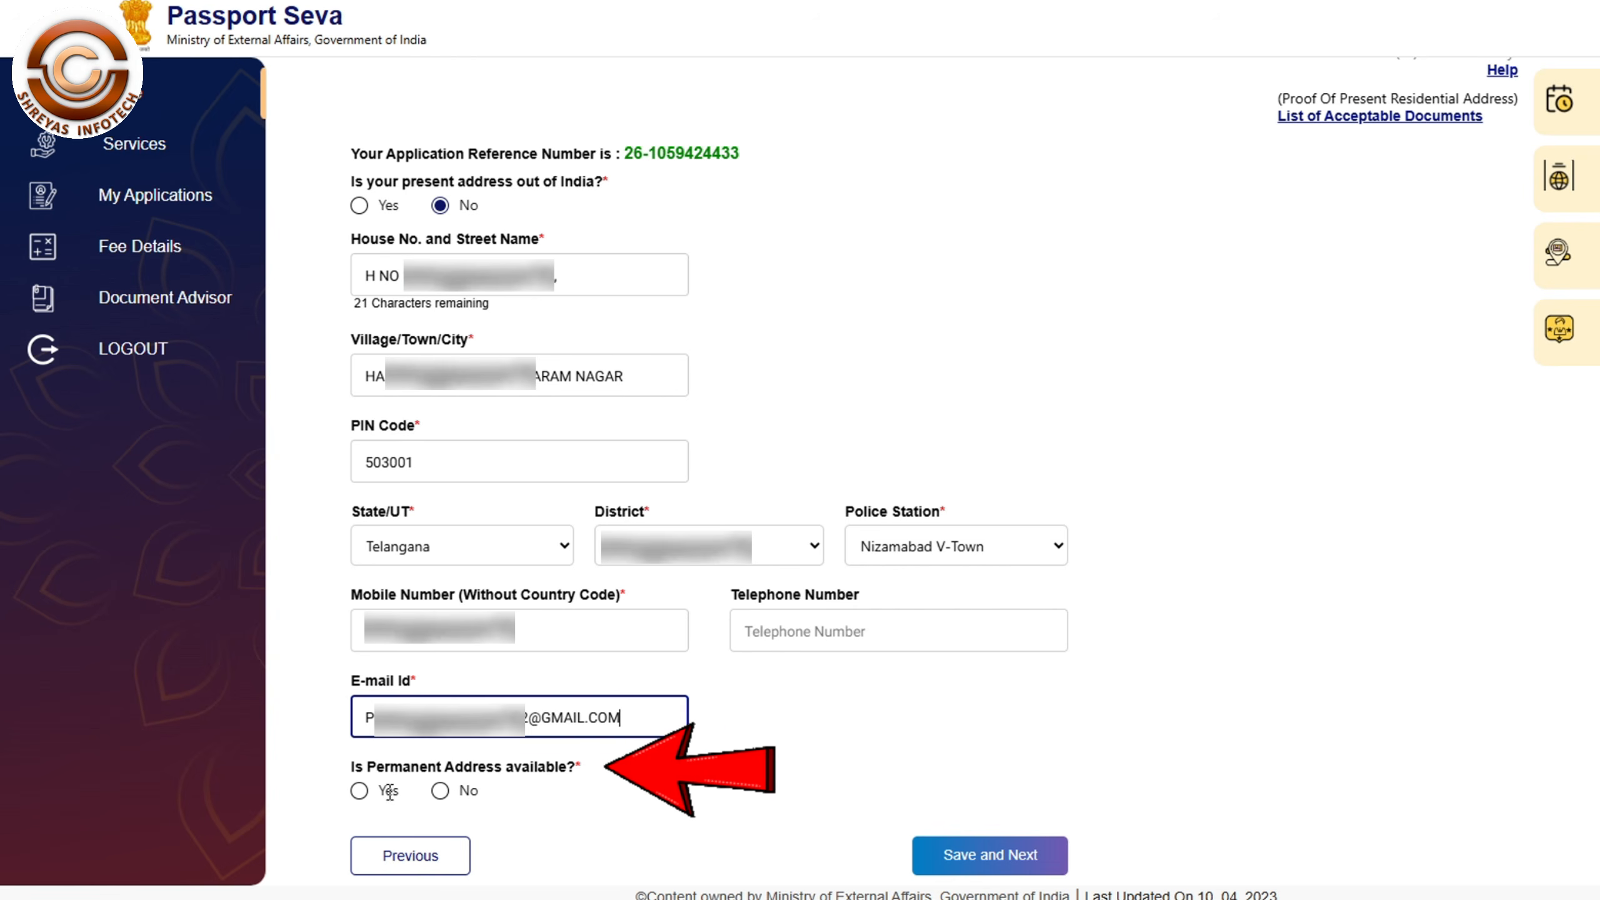
click(359, 792)
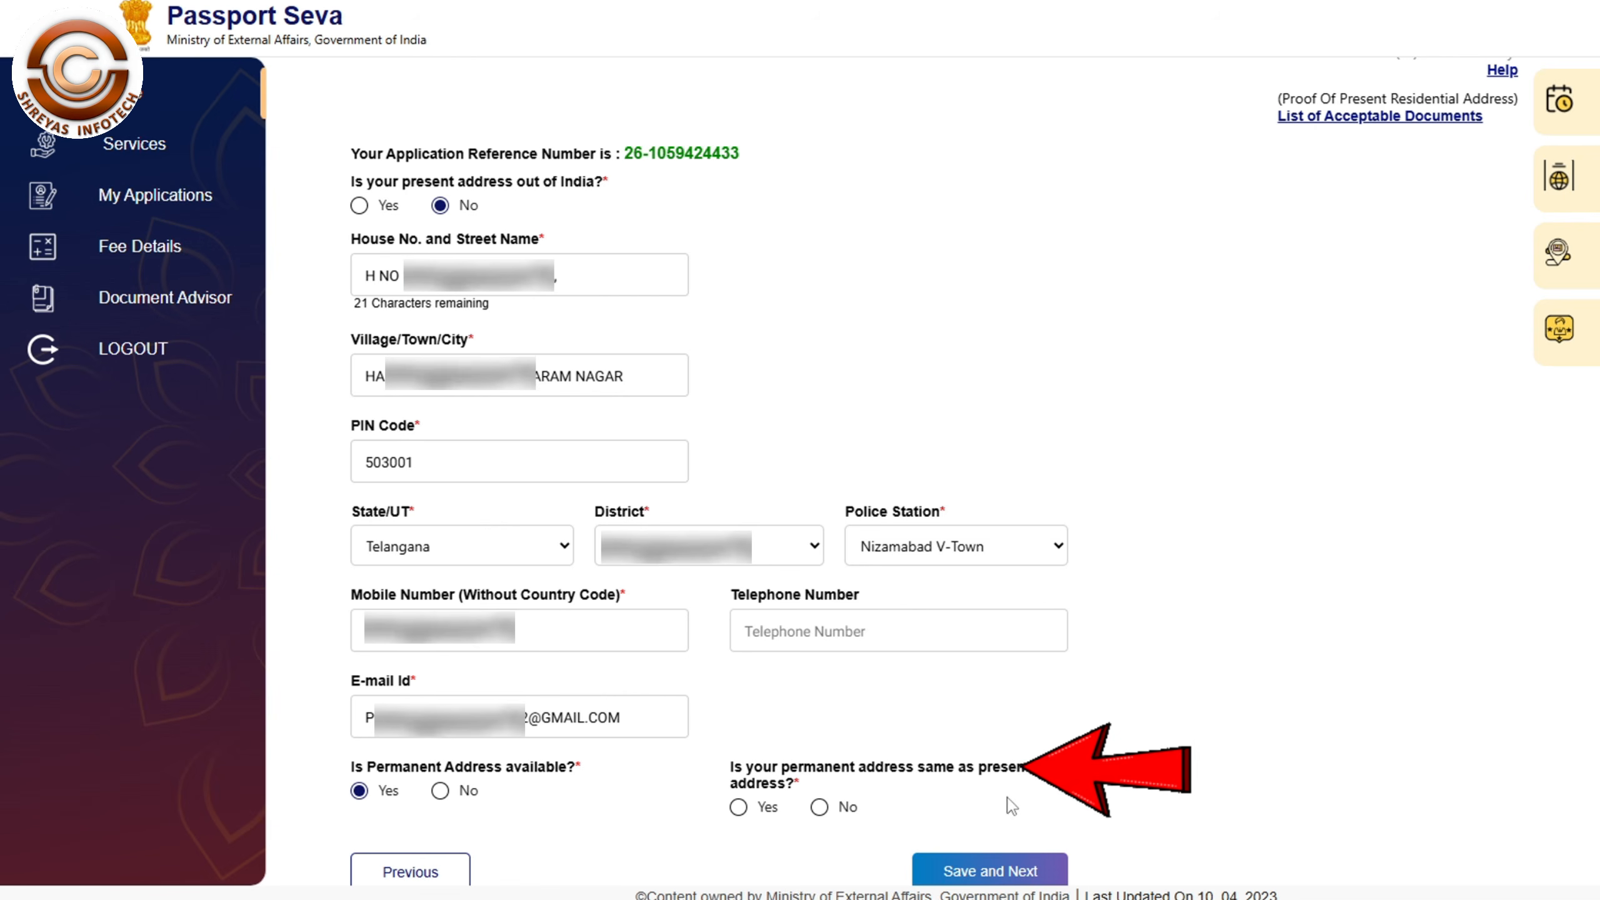
click(741, 812)
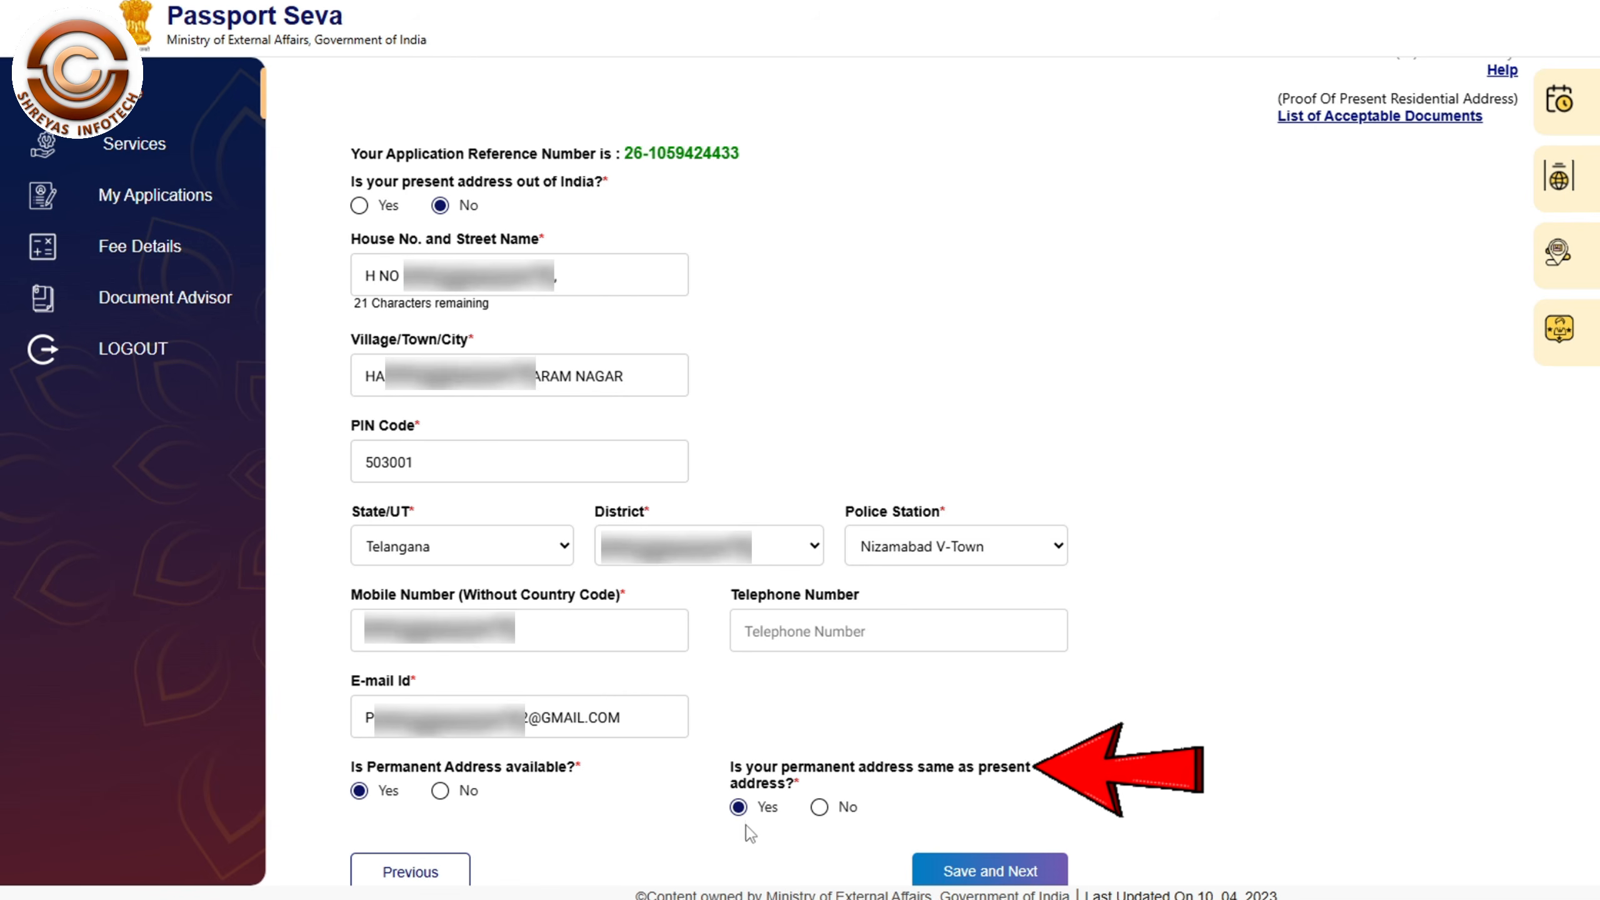
click(993, 872)
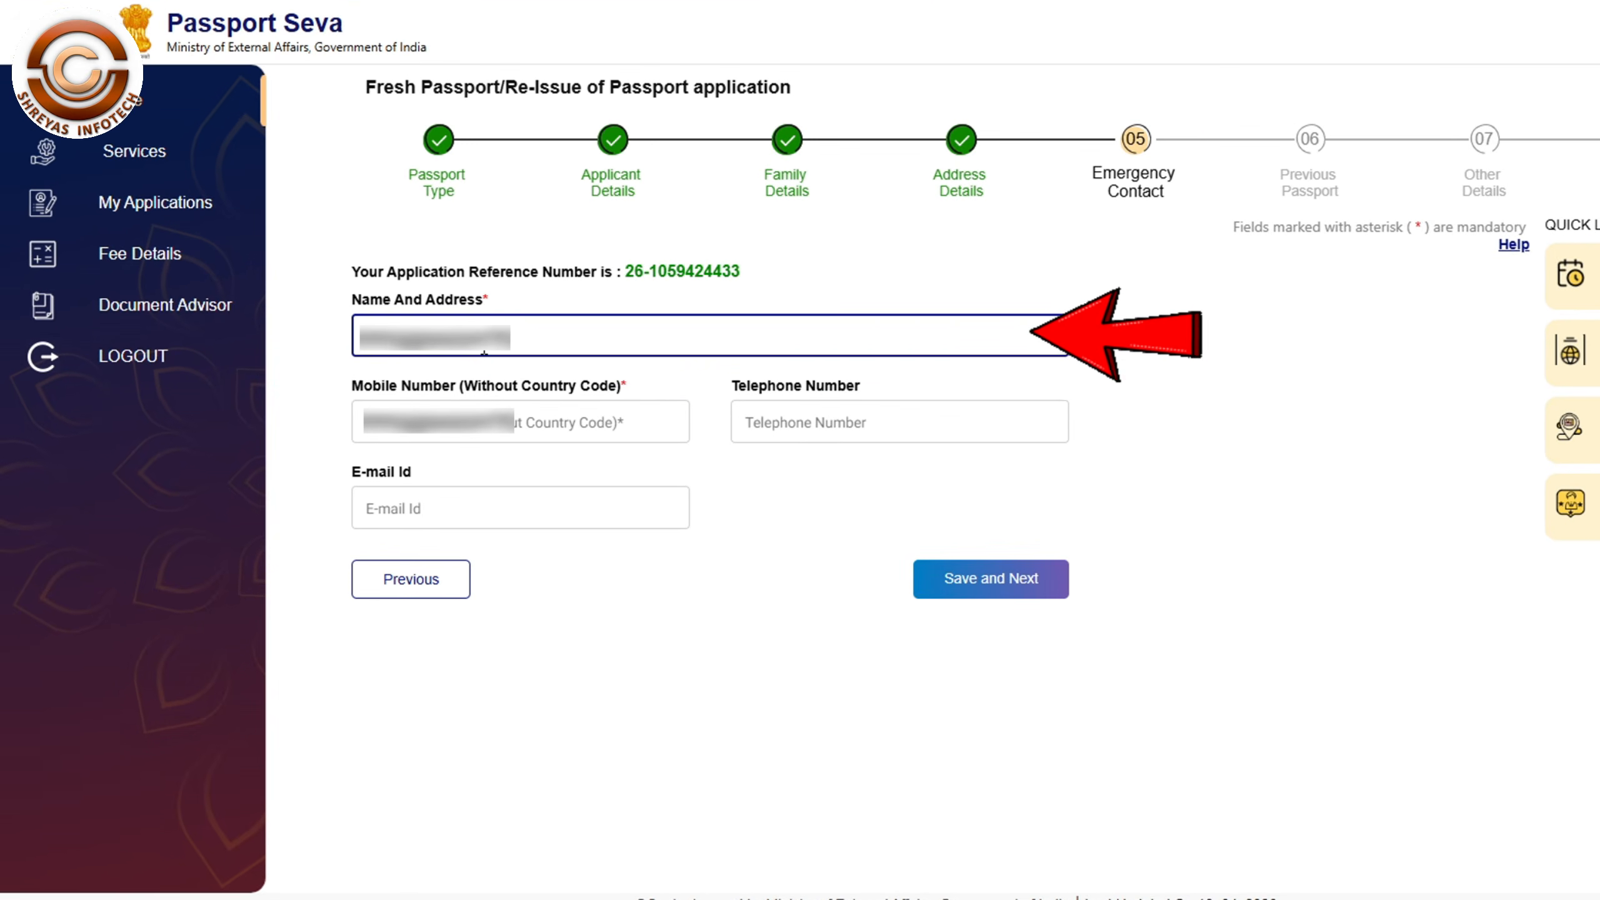
- Fill in the emergency contact's details and continue past Previous Passport to Other Details
key(Tab)
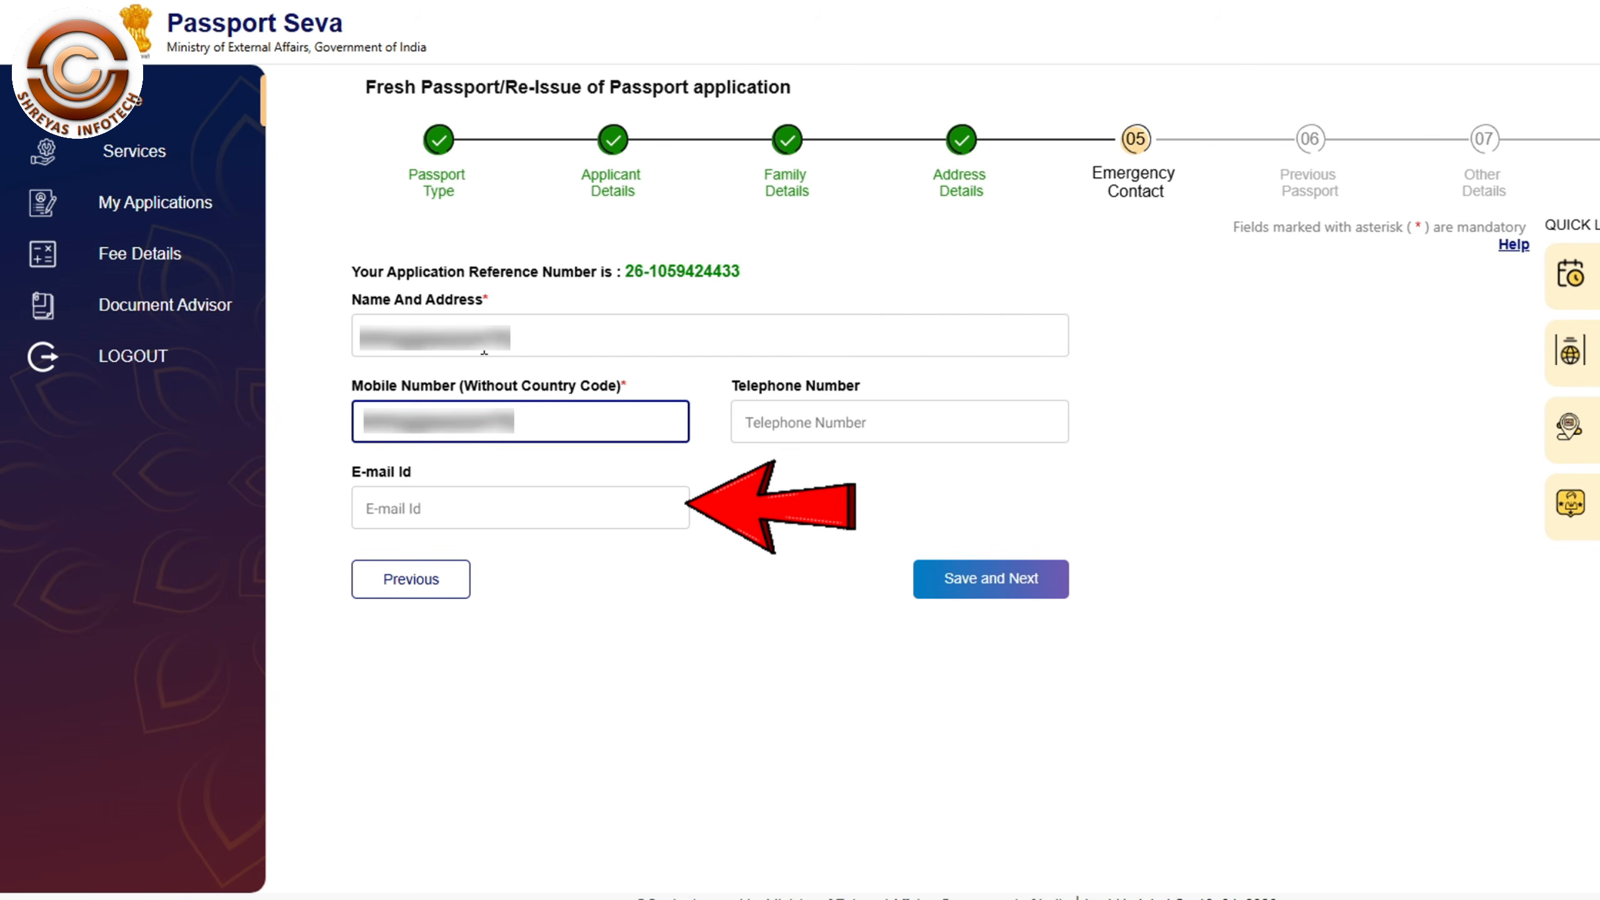
key(Tab)
key(Tab)
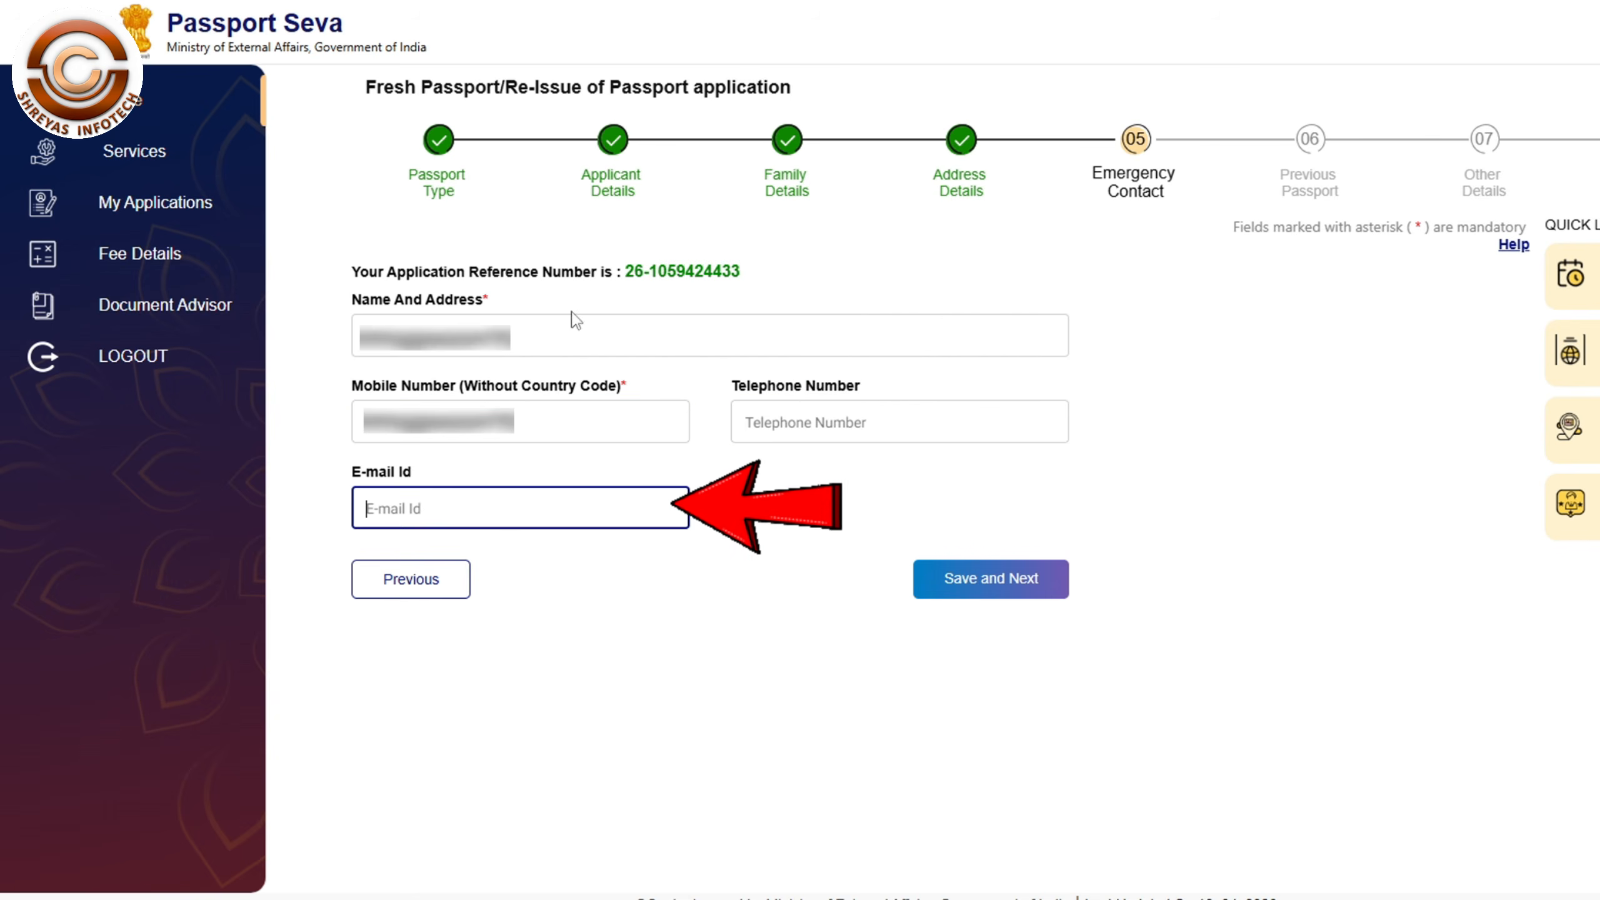
click(1058, 599)
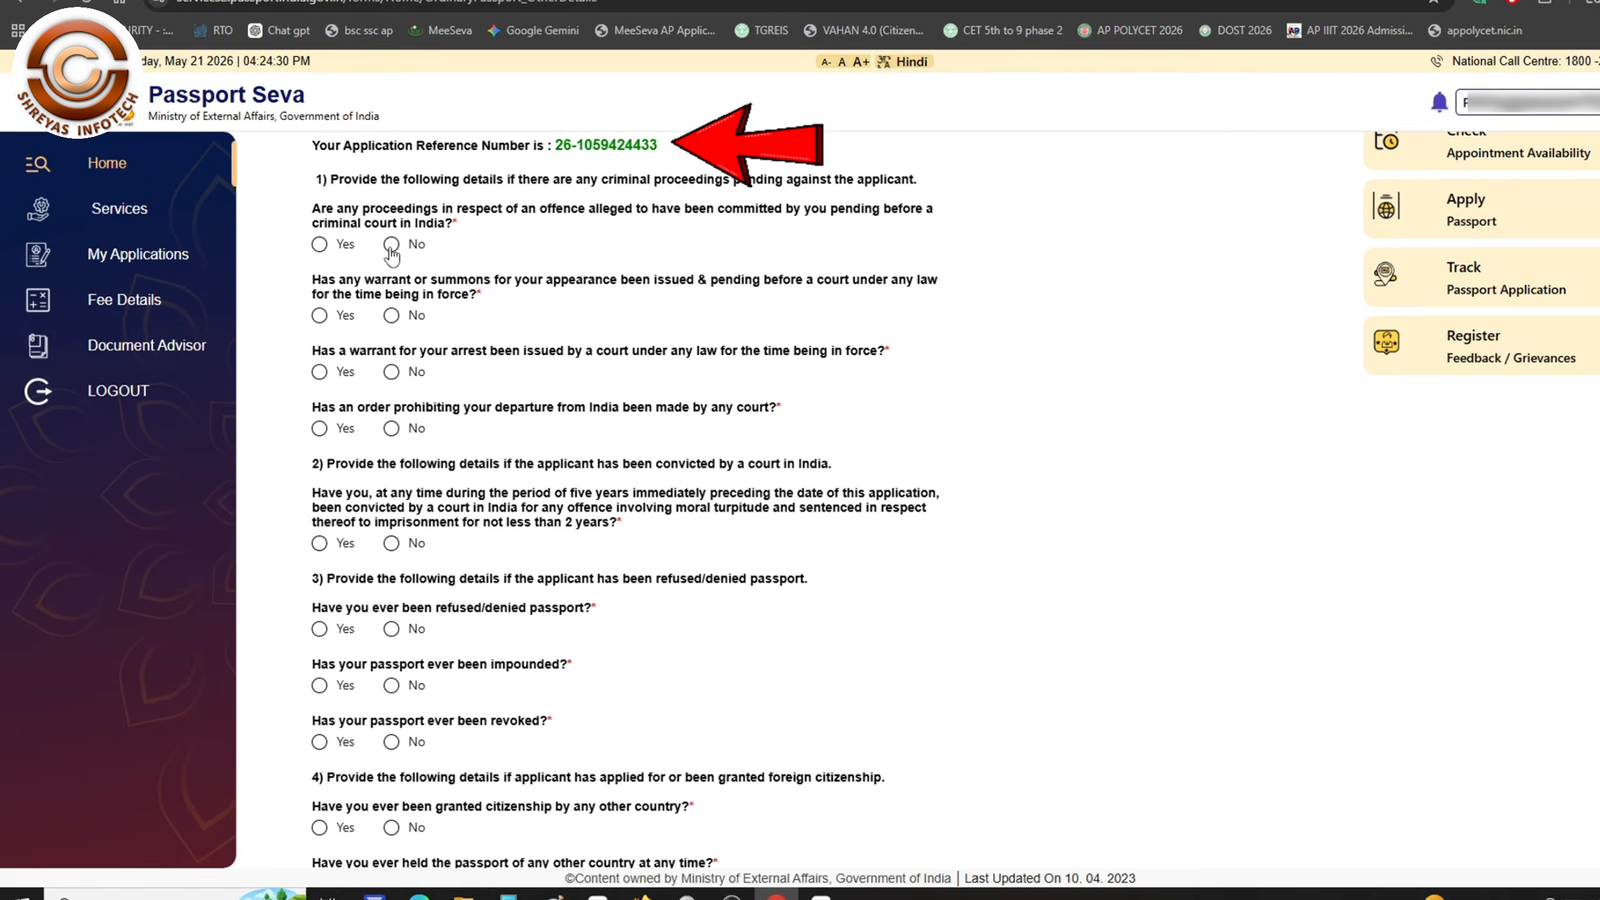
- Answer No to criminal proceedings, warrants, convictions, refused/impounded/revoked passports and foreign citizenship
click(391, 244)
click(391, 315)
click(391, 372)
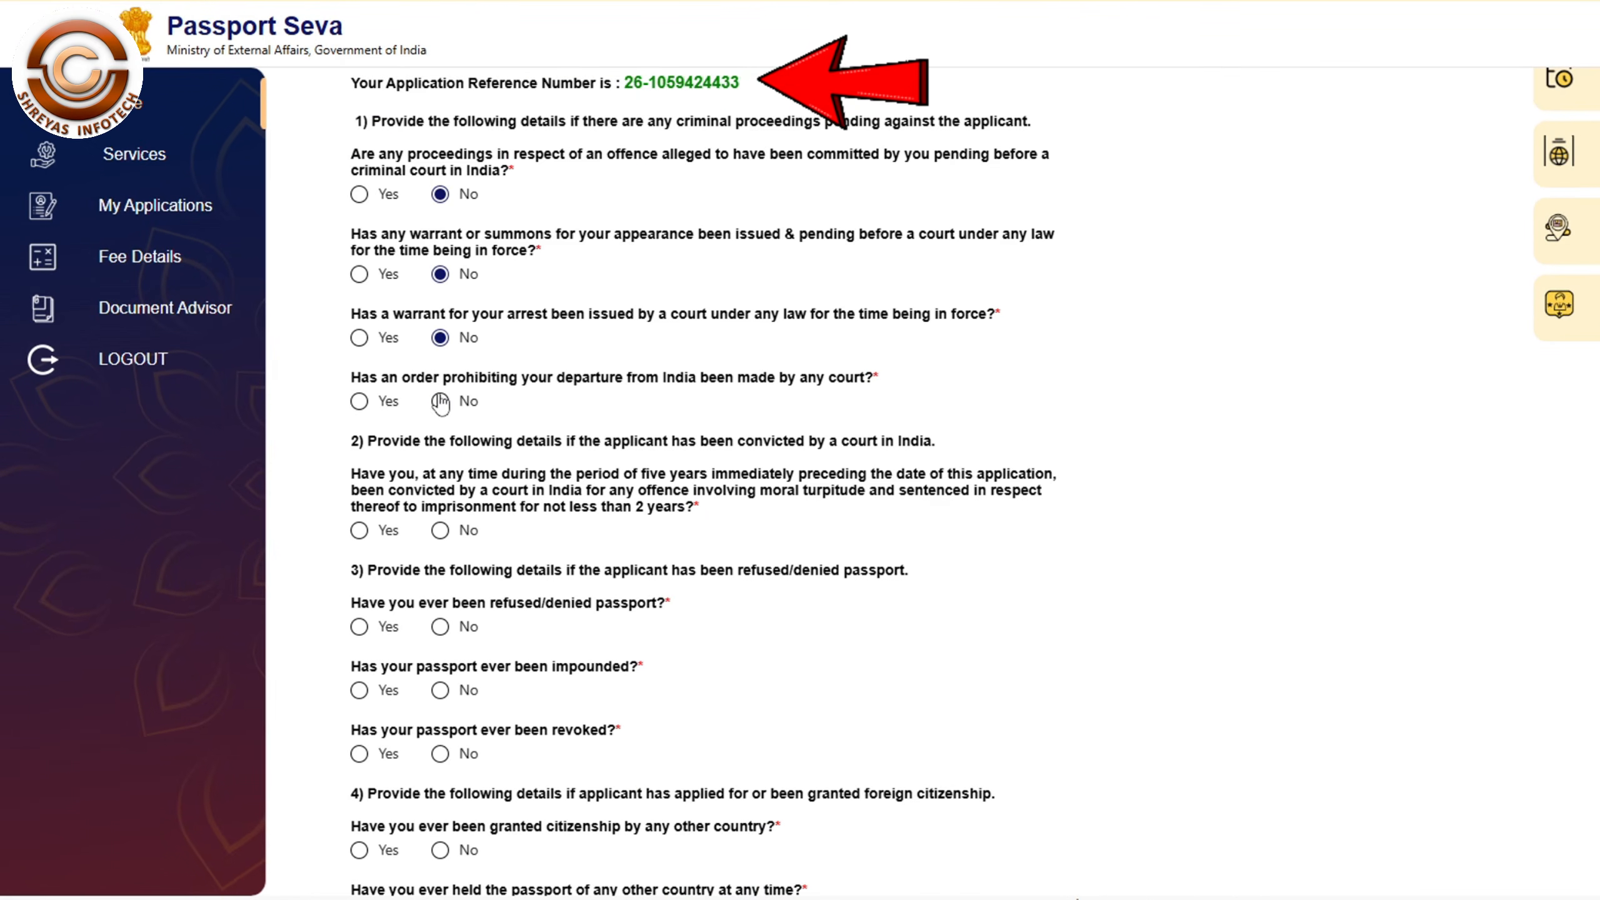
click(440, 402)
click(440, 531)
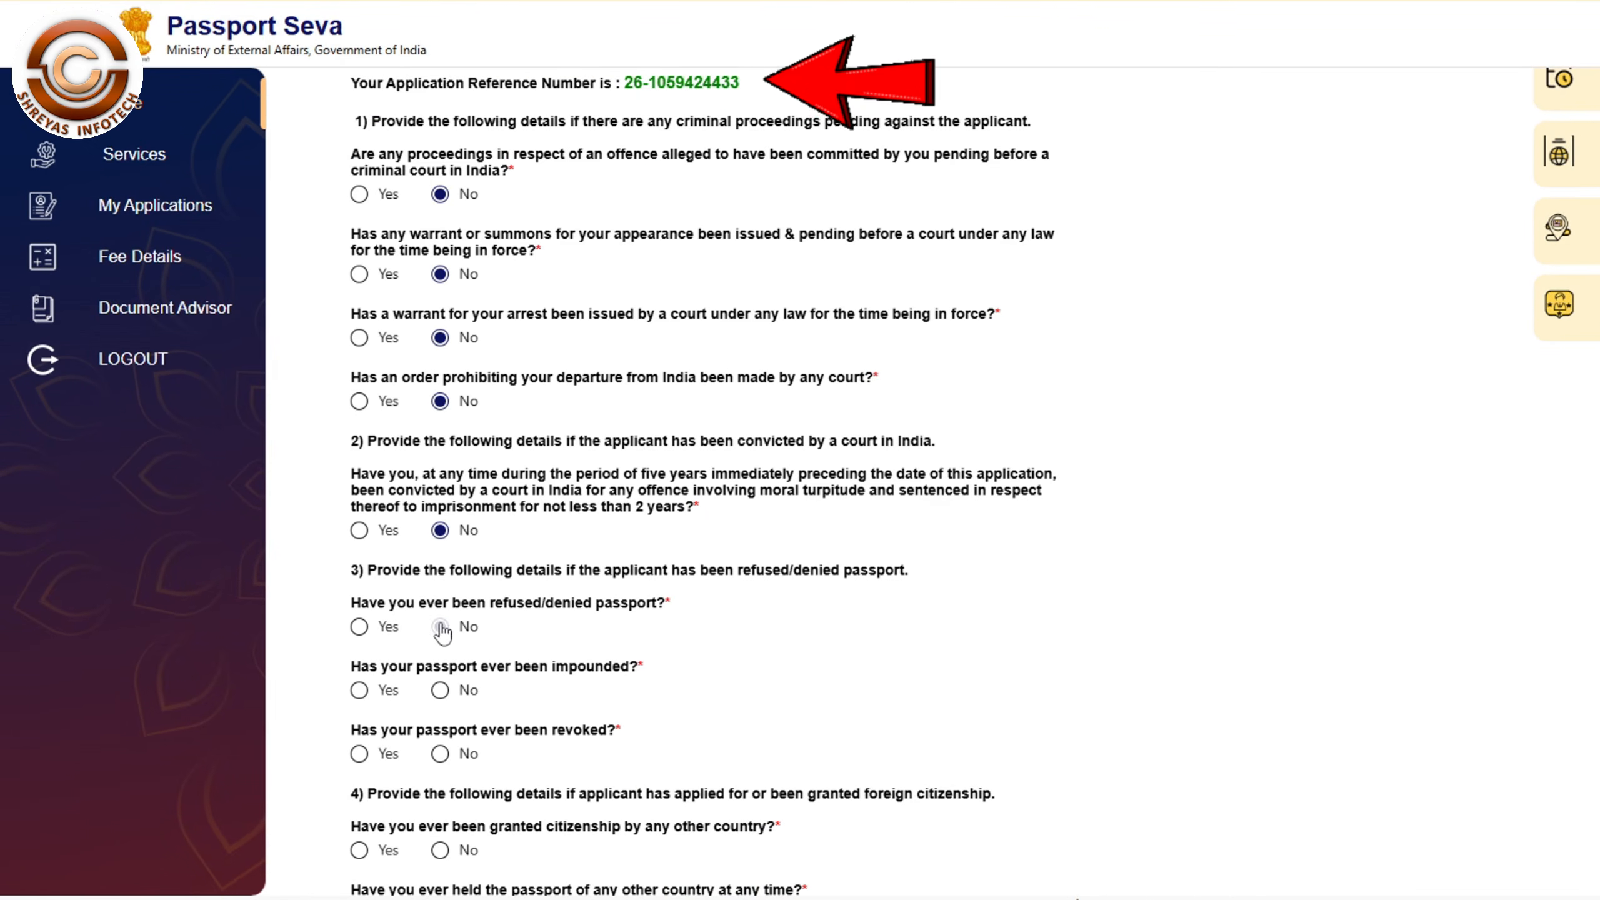
click(440, 626)
click(441, 690)
click(440, 754)
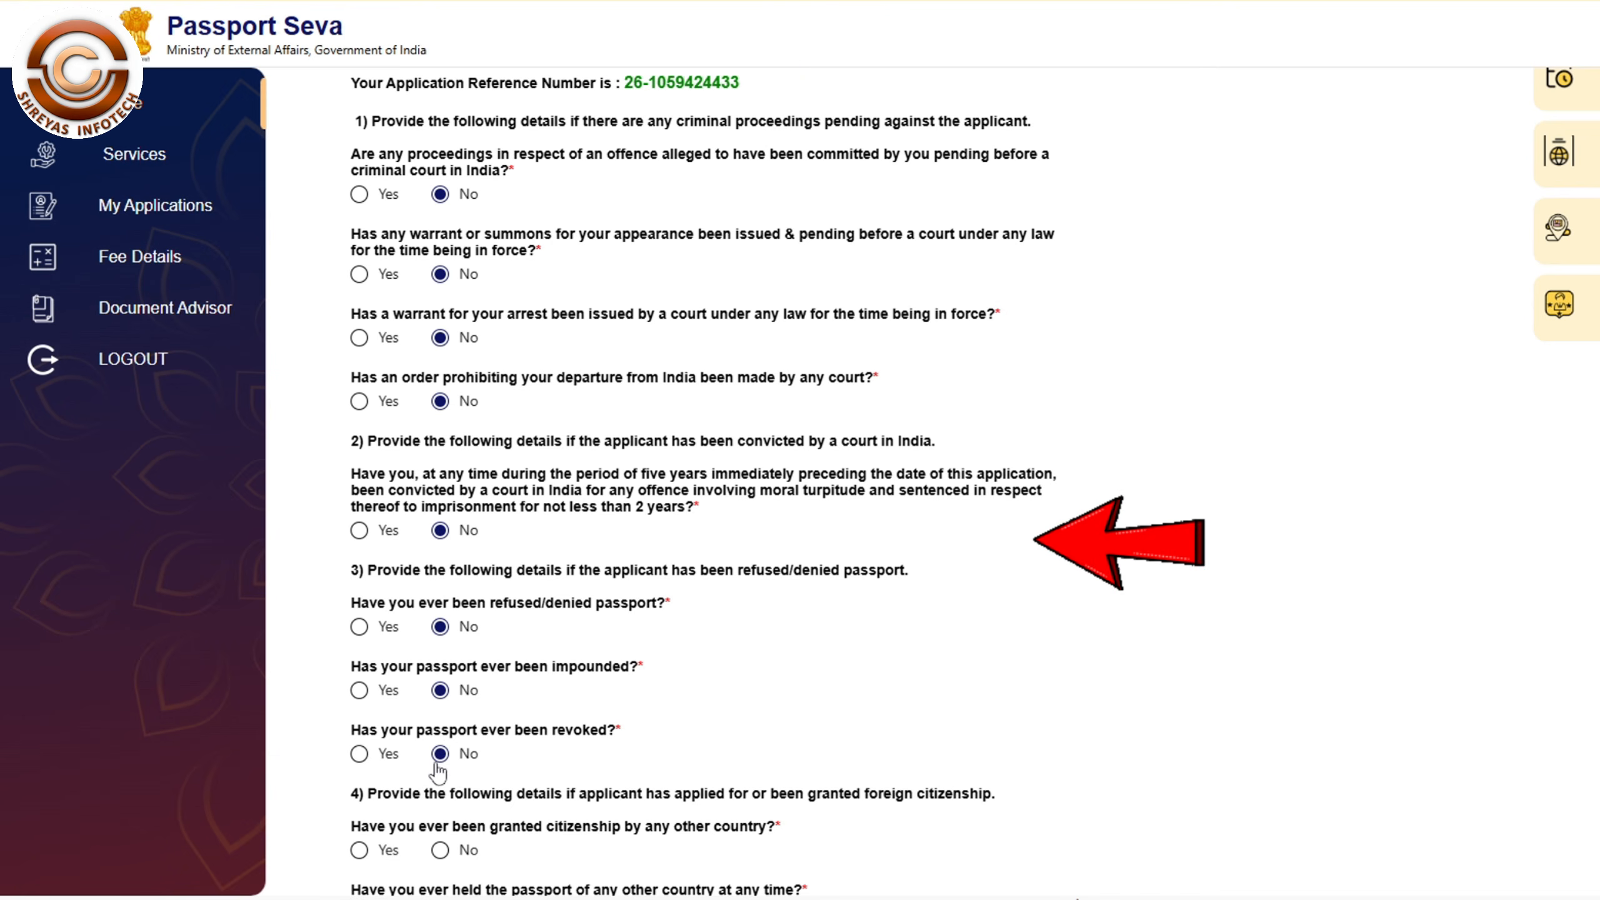
click(439, 850)
- Answer No to the other-passport, surrender, renunciation, Emergency Certificate, deportation and repatriation questions, then save
scroll(1228, 643, down, 6)
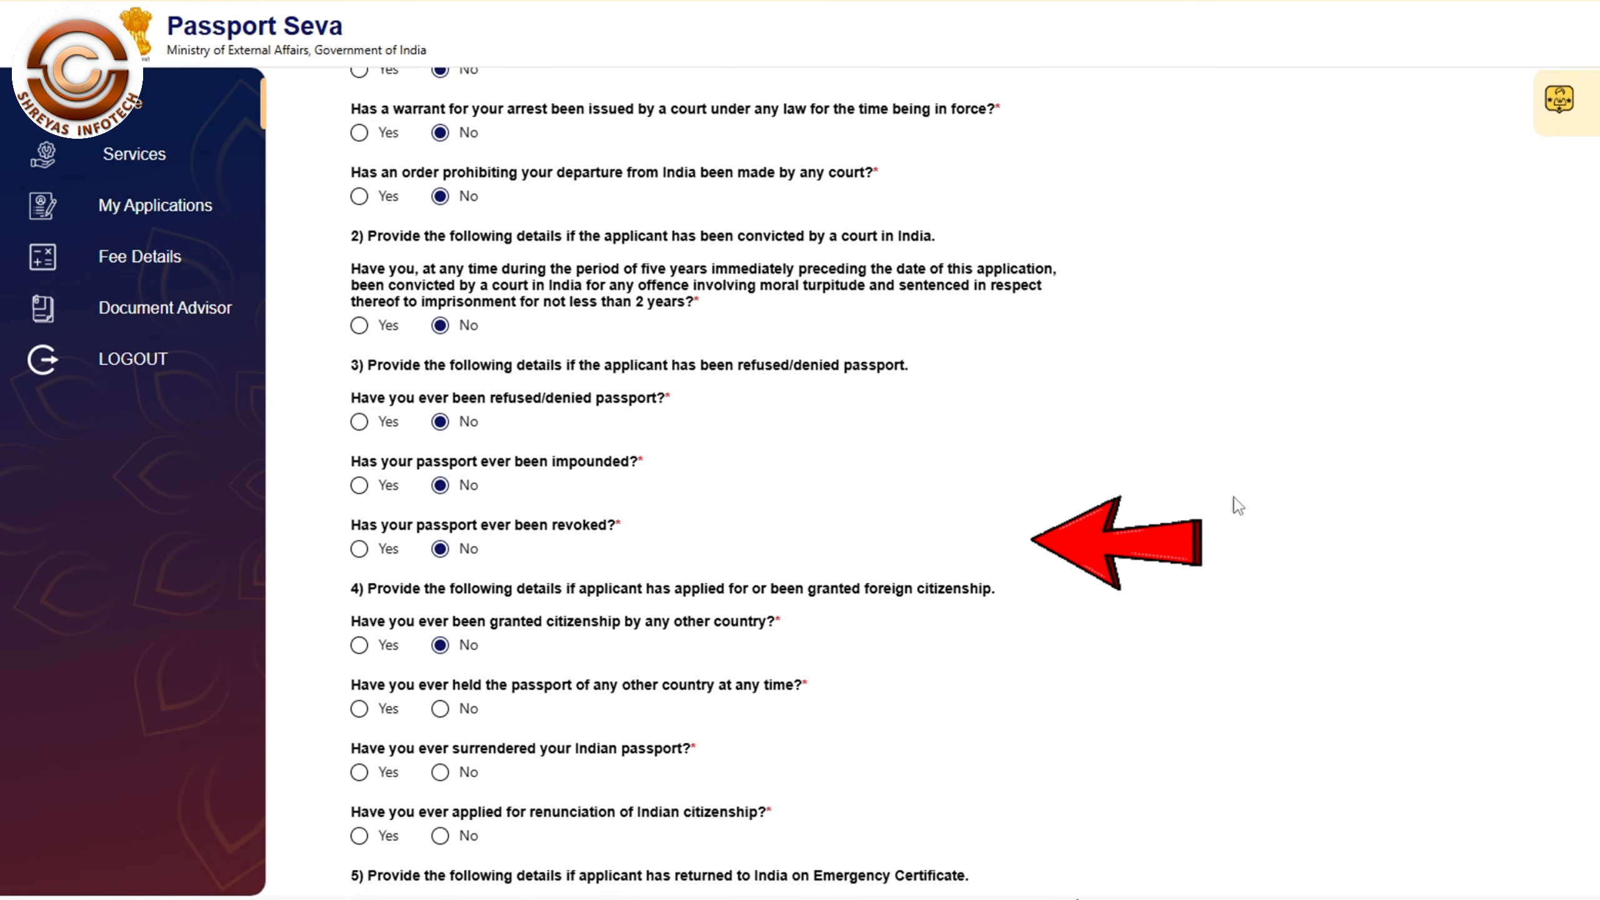
click(439, 455)
click(439, 518)
click(440, 581)
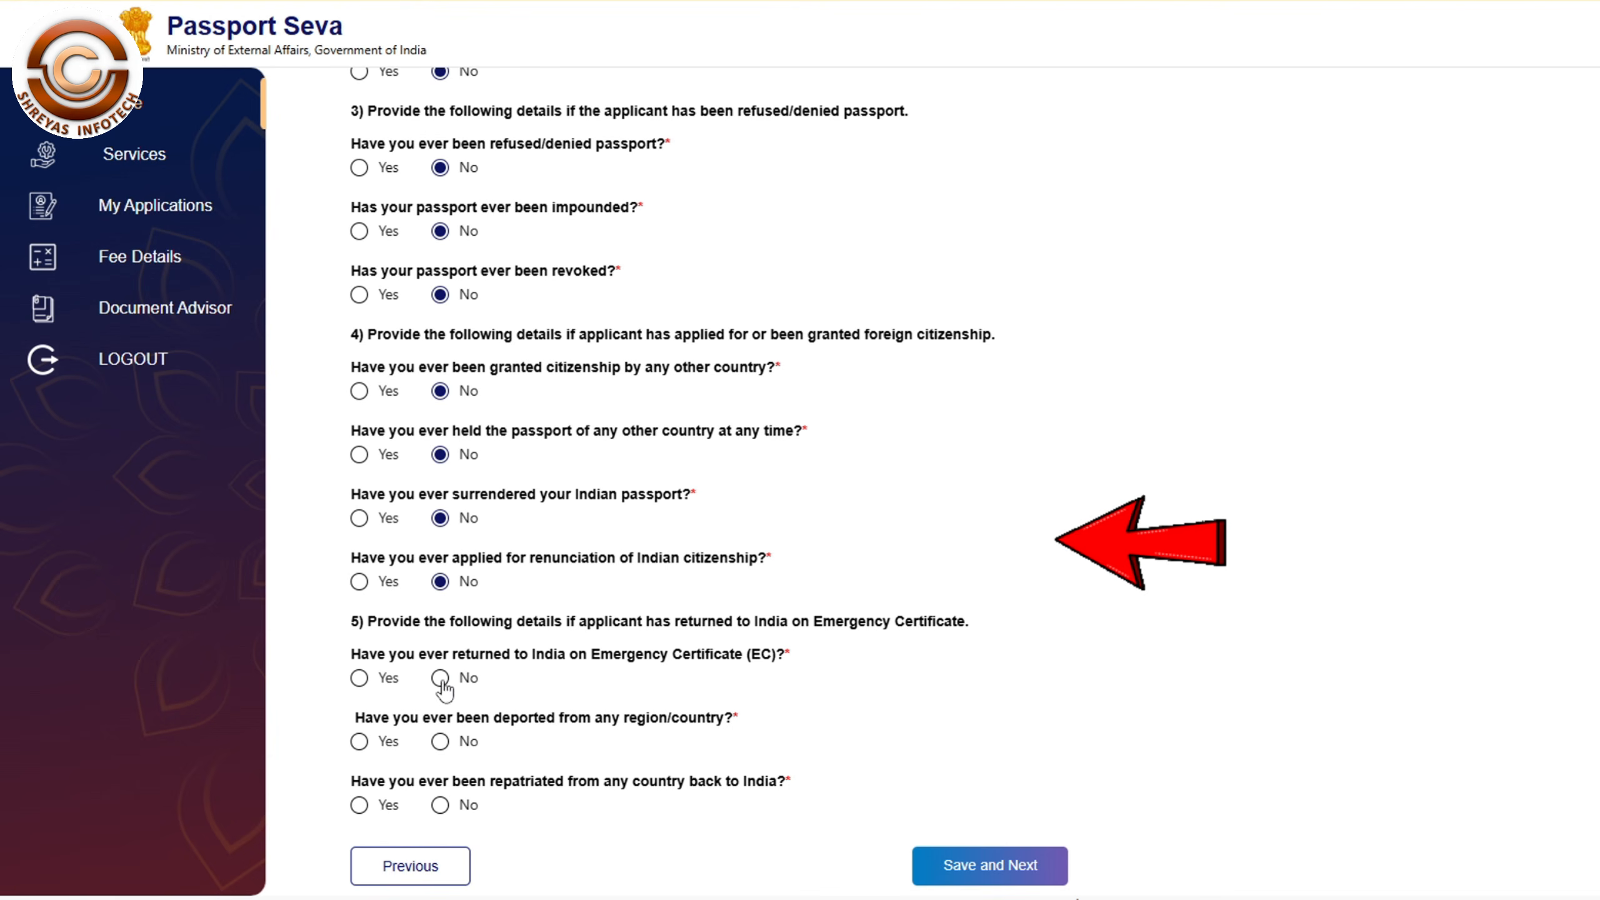
click(439, 678)
click(440, 741)
click(439, 805)
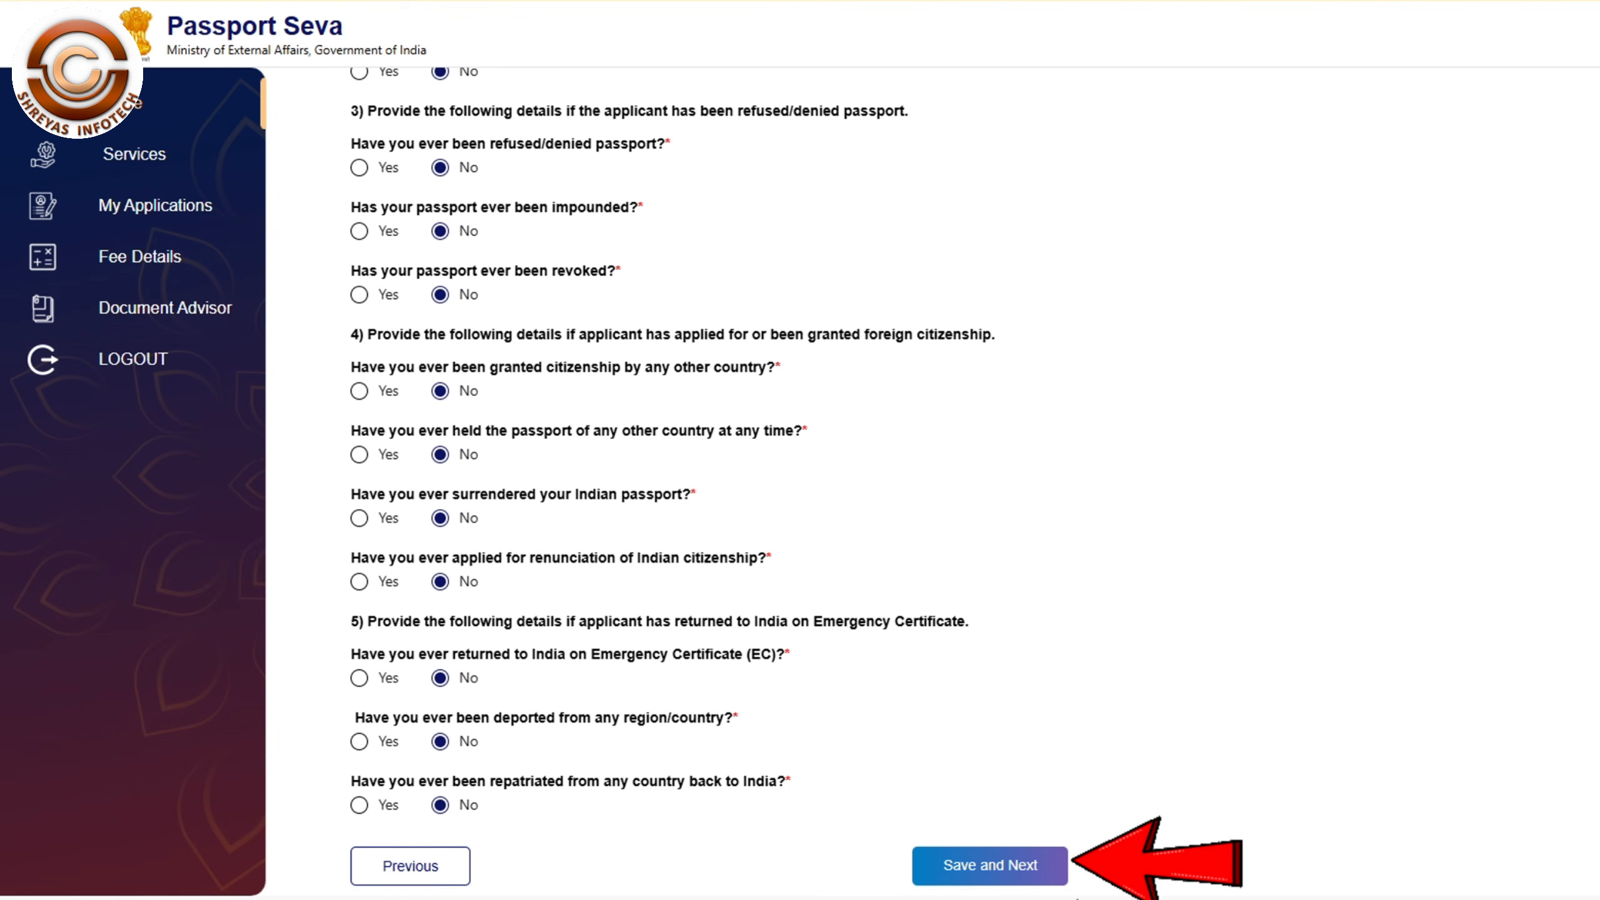
click(959, 870)
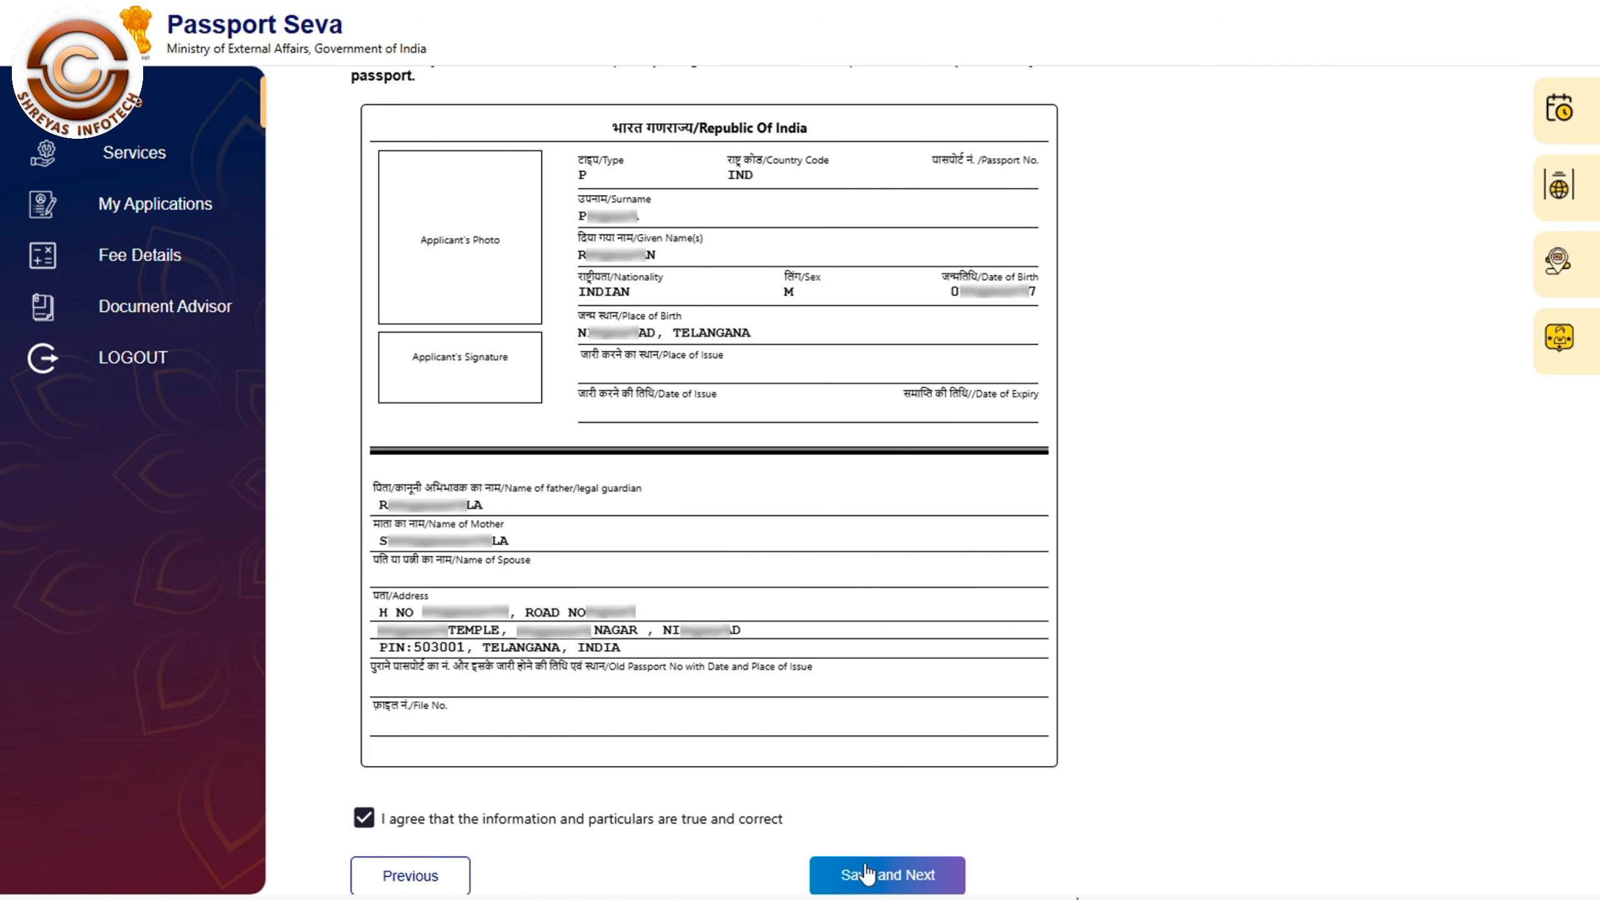
- Save the ticked passport preview and continue to the Self Declaration page
click(866, 874)
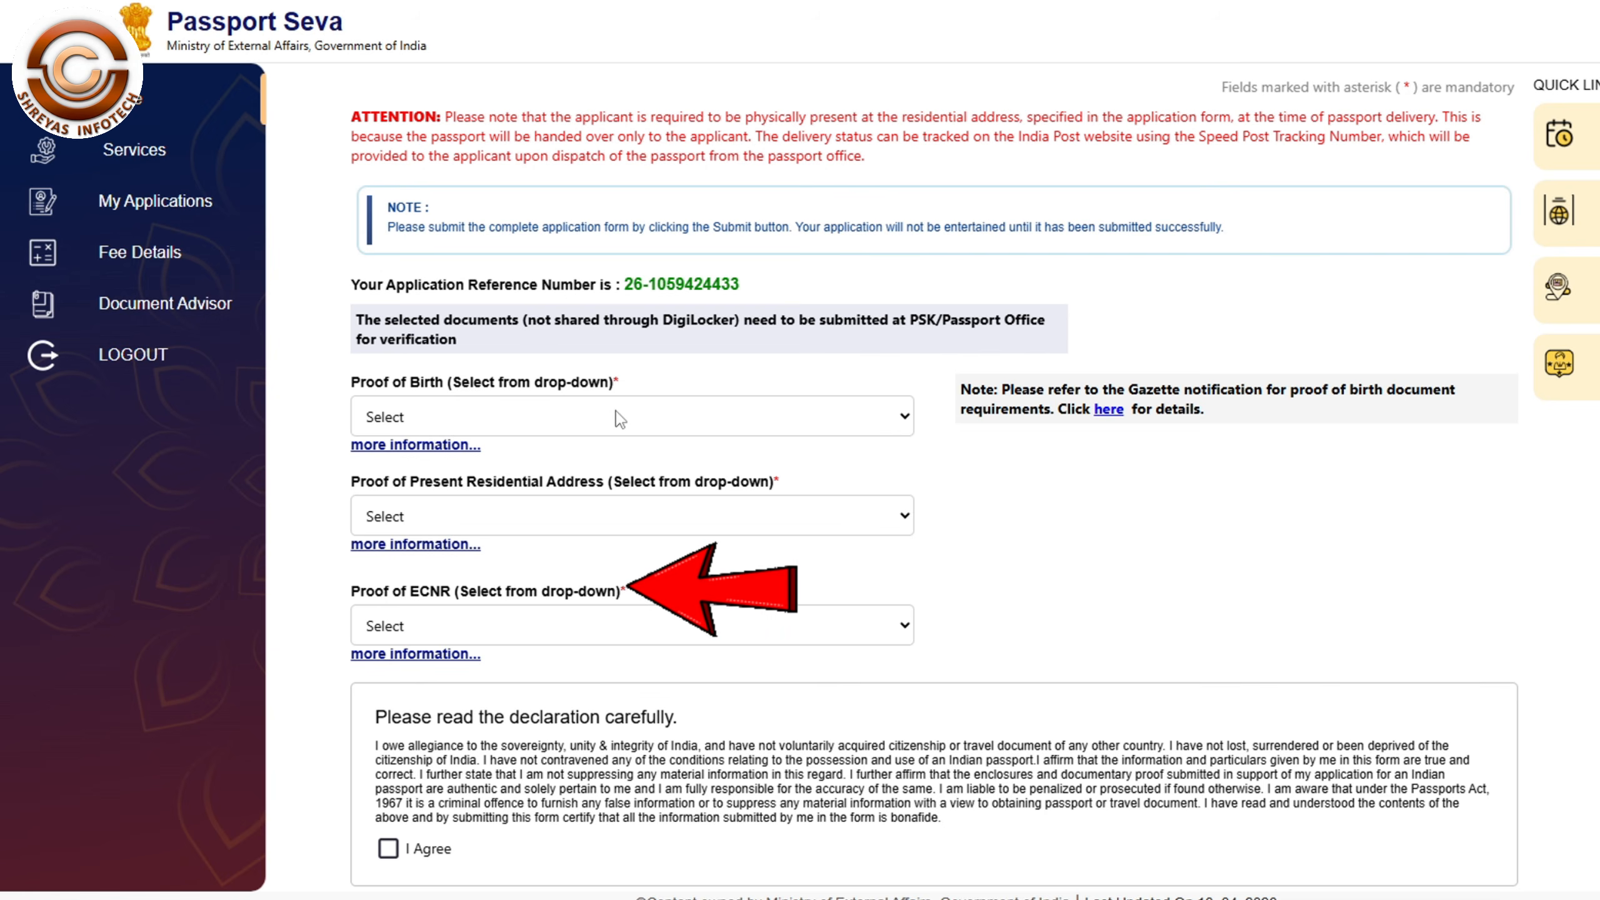
- Use the school-leaving certificate as birth proof and Aadhaar Card as address proof, then review ECNR proof options
click(631, 420)
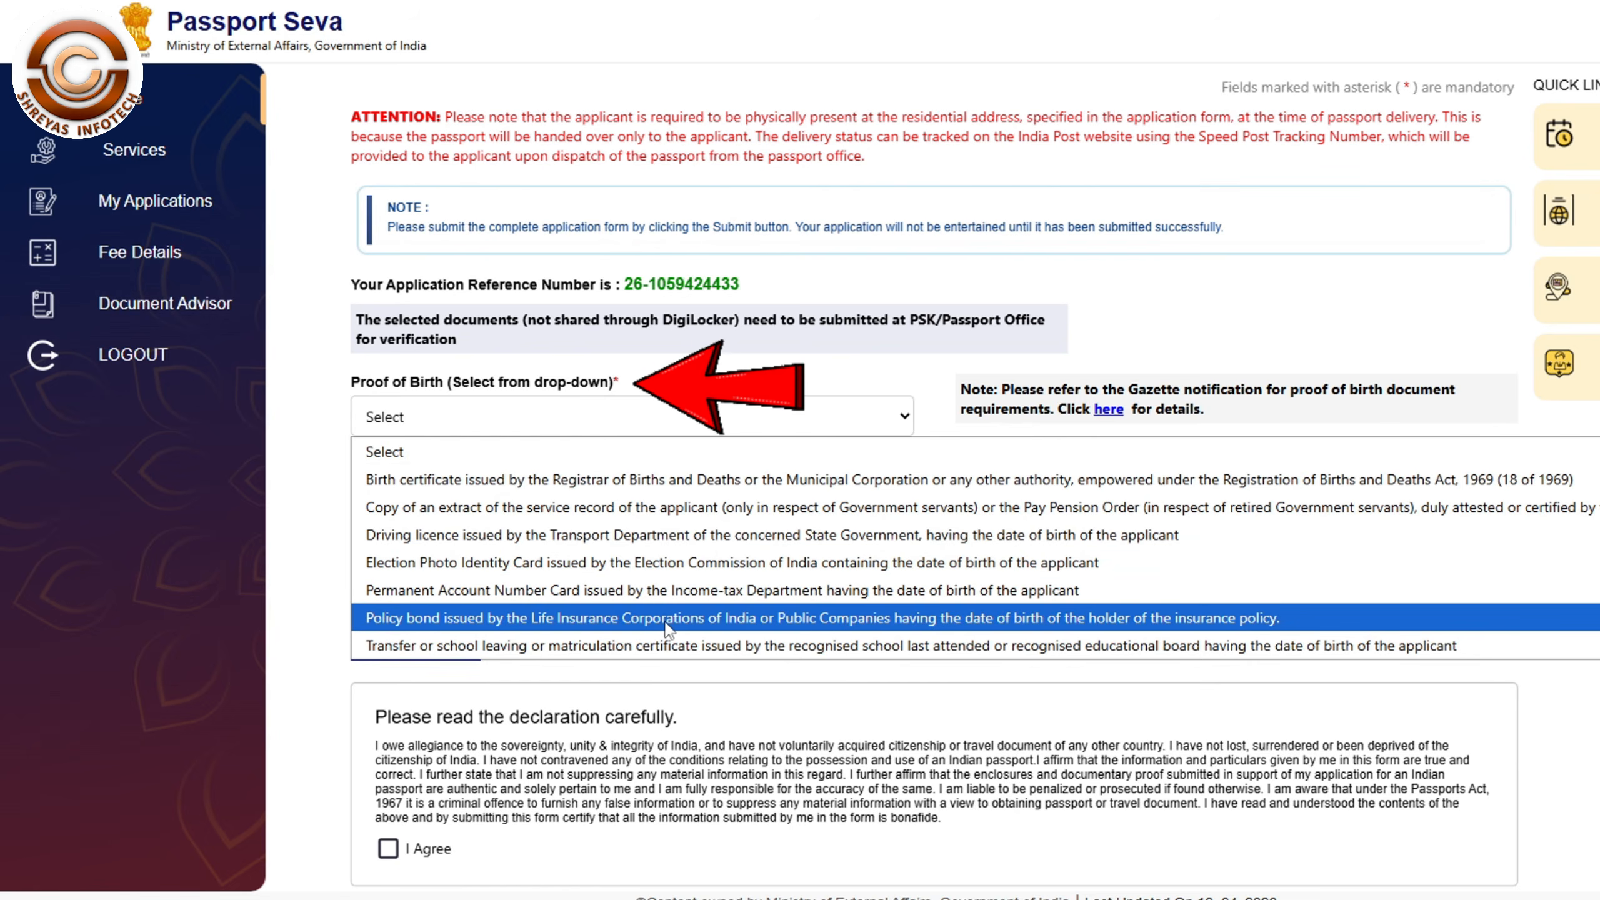
click(661, 646)
click(605, 575)
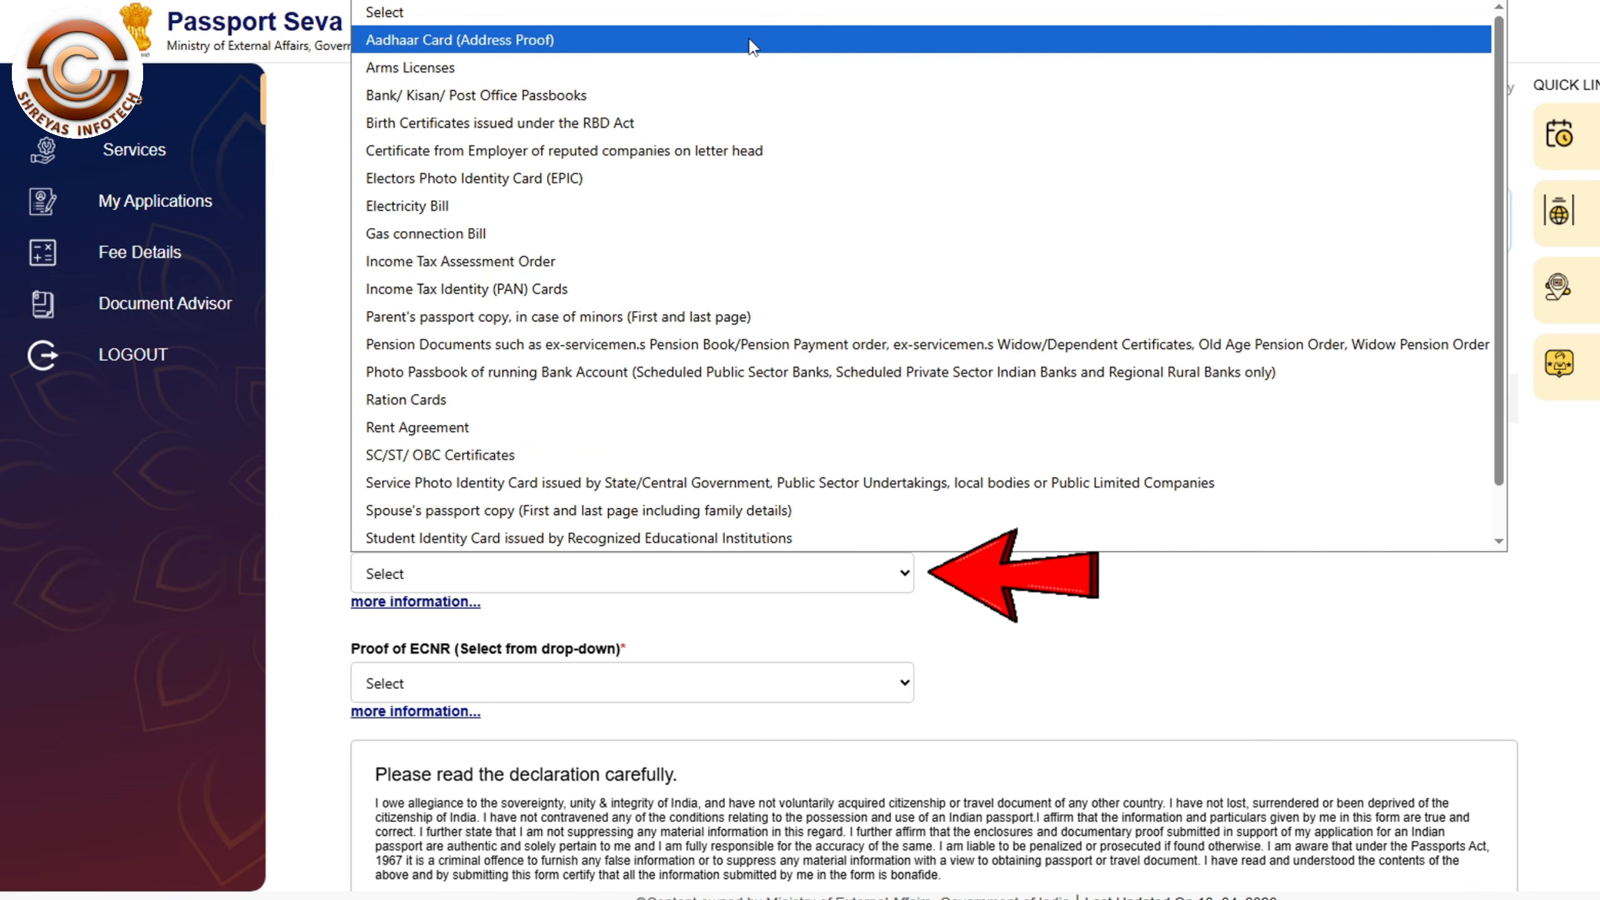
click(762, 40)
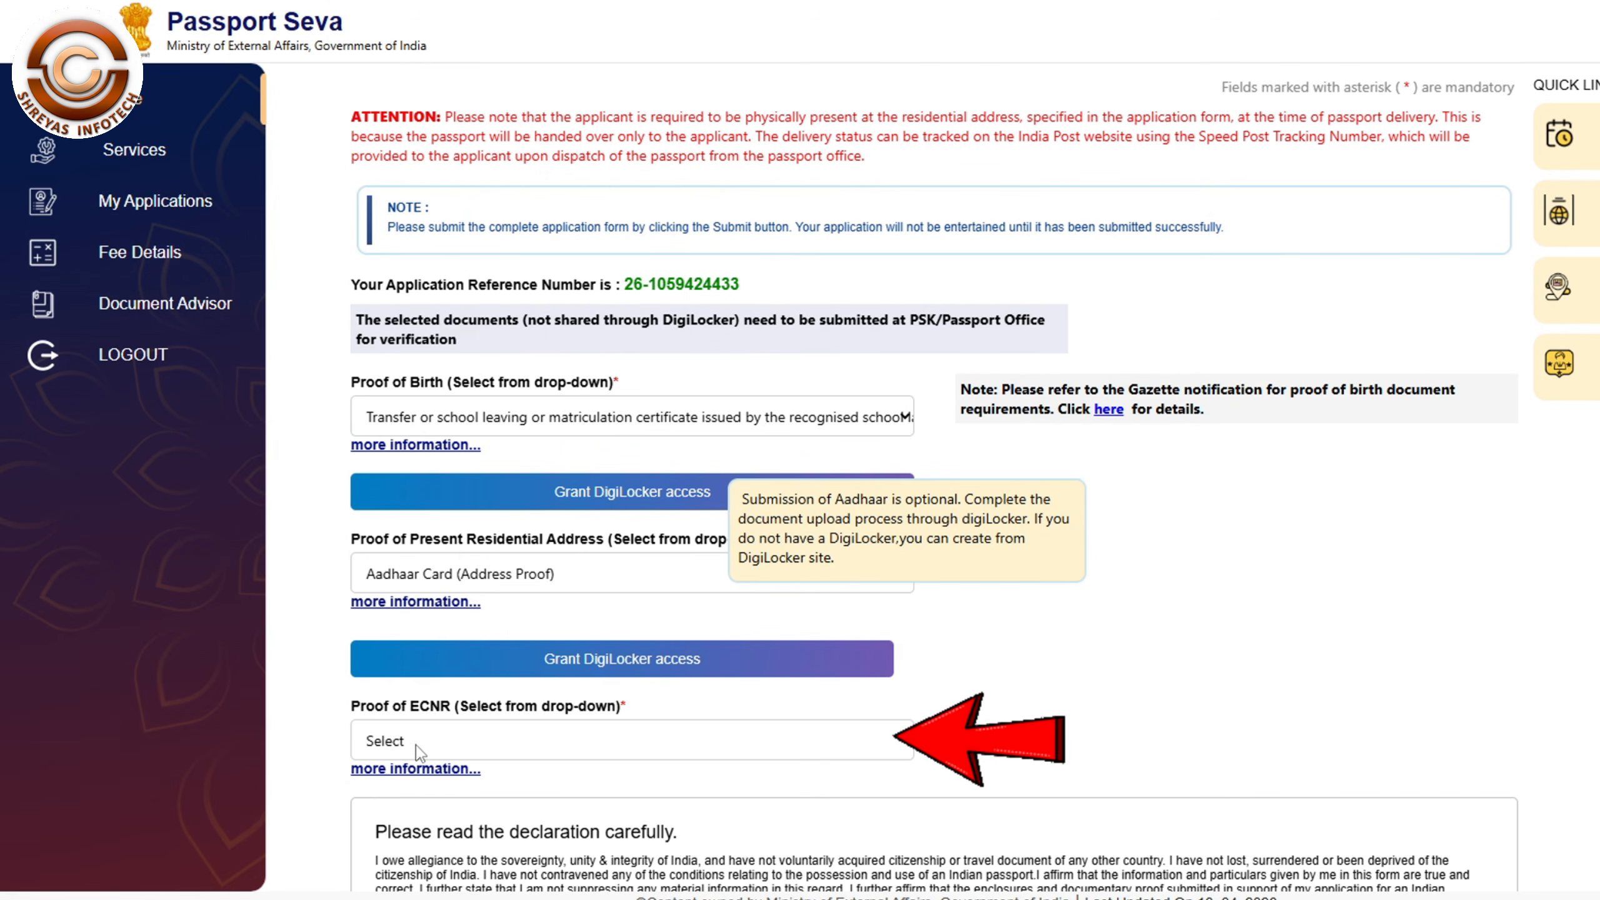
click(686, 741)
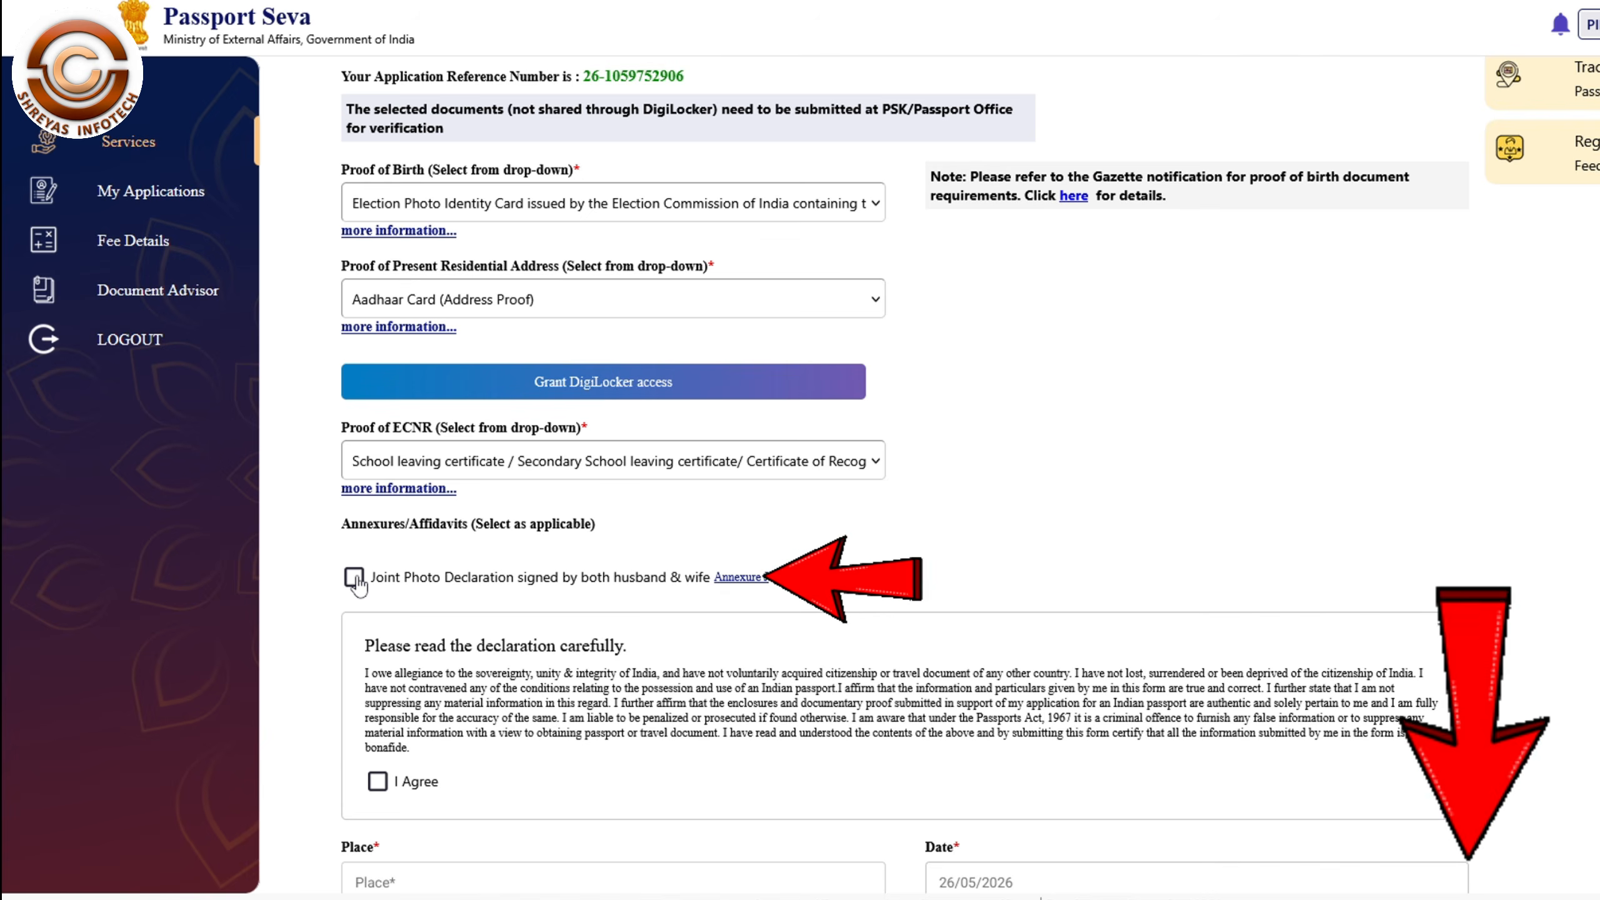
- Agree to the self-declaration, enter NIZAMABAD as the place, and save the form
click(357, 579)
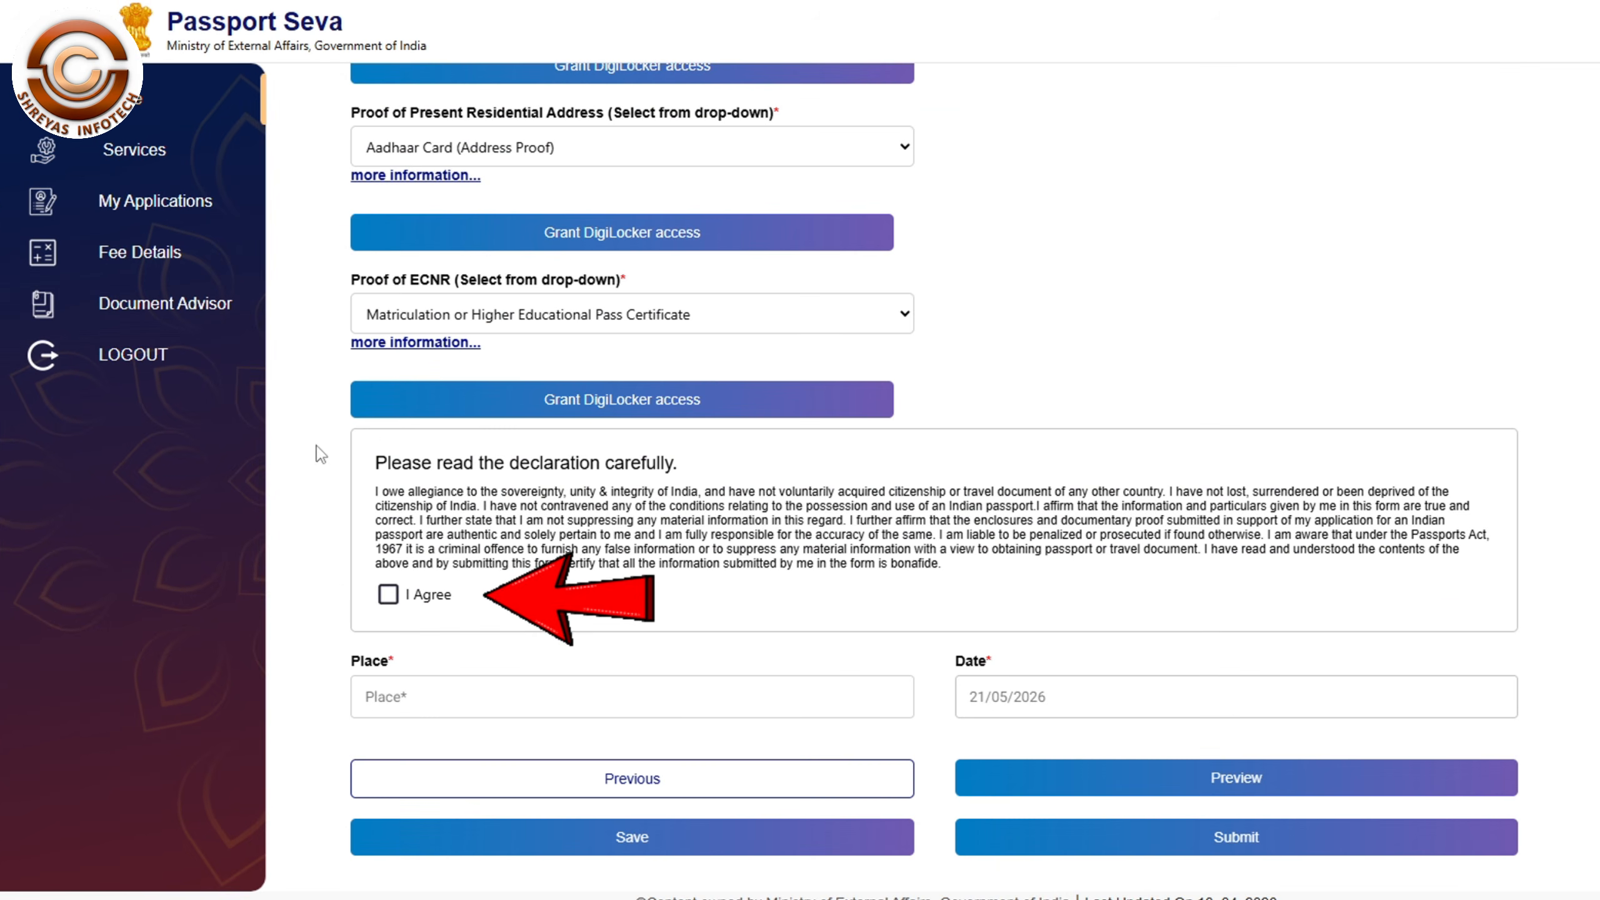
click(388, 596)
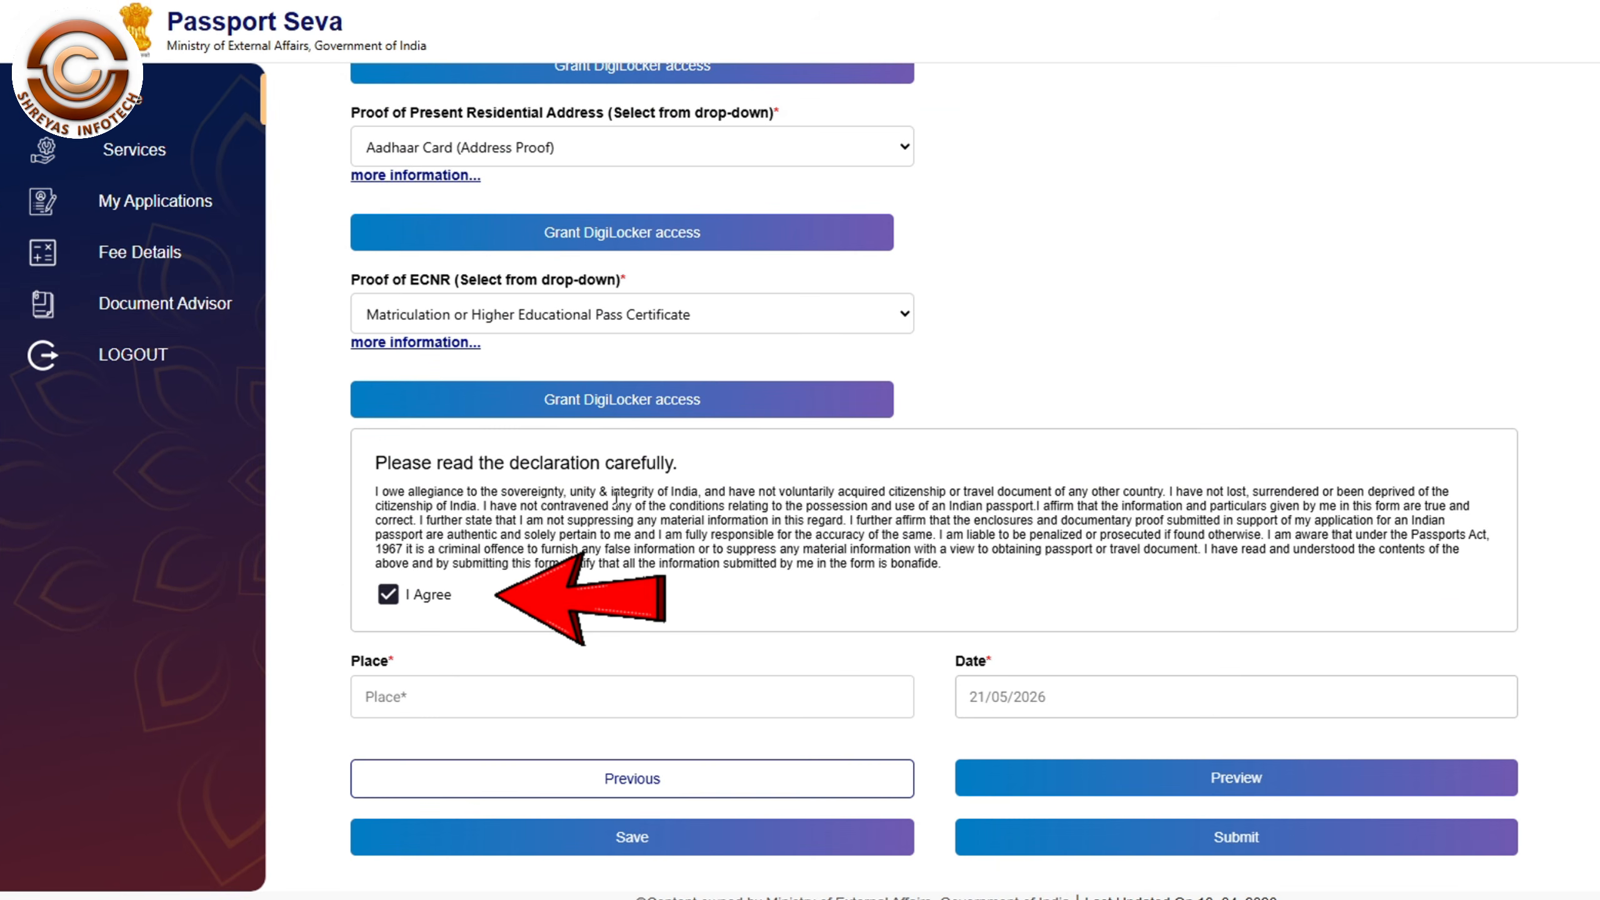
click(600, 714)
text(NIZAMABAD)
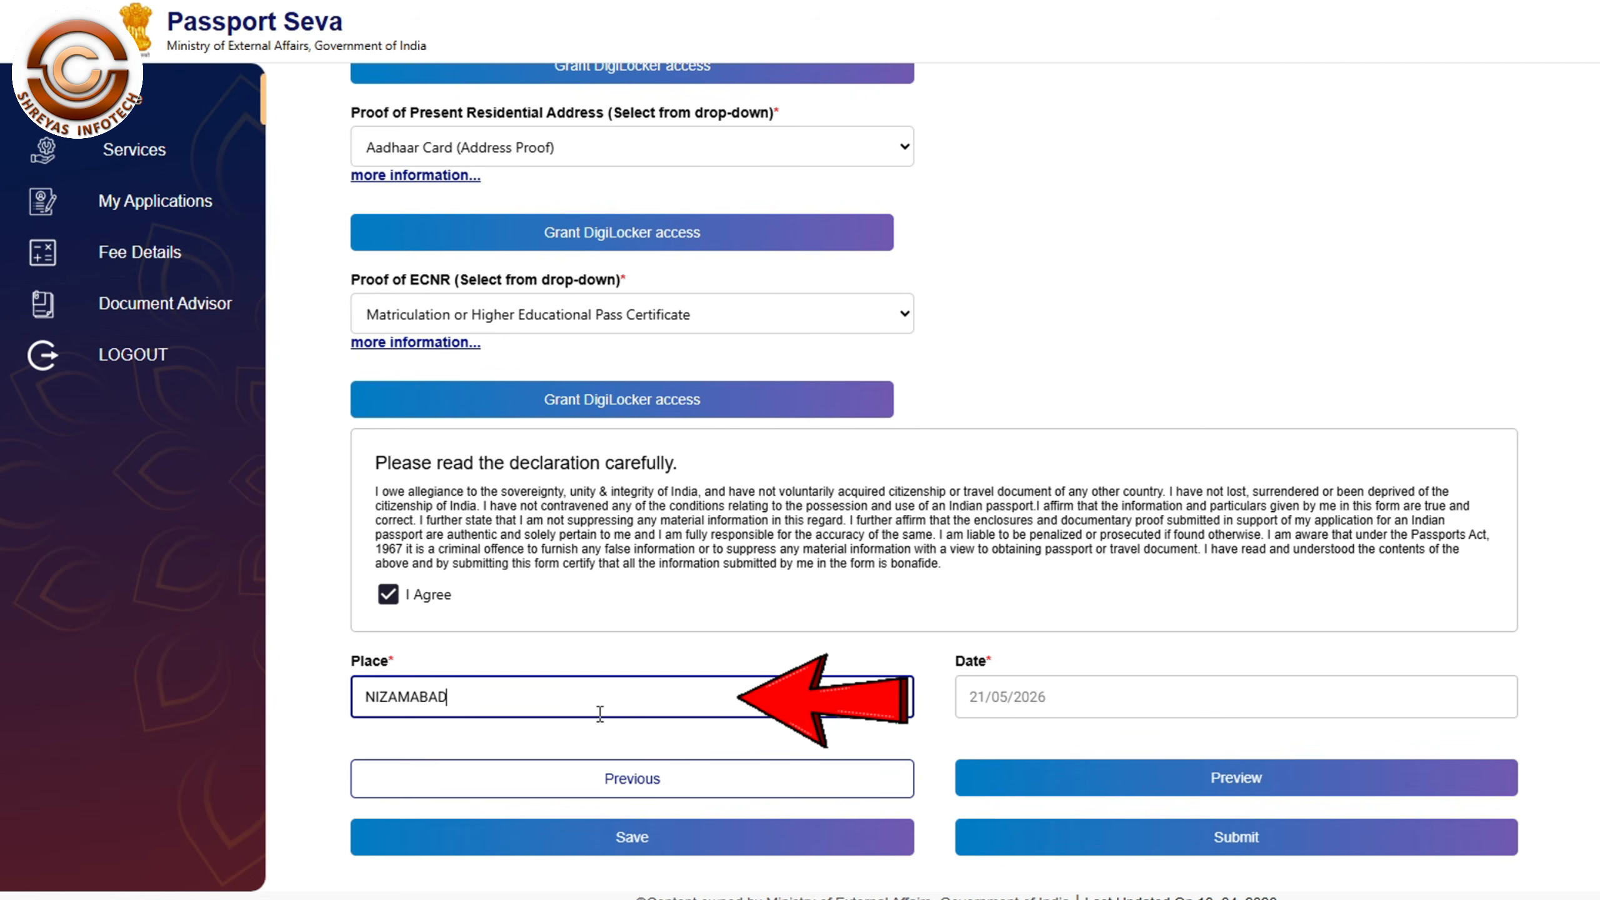
click(672, 851)
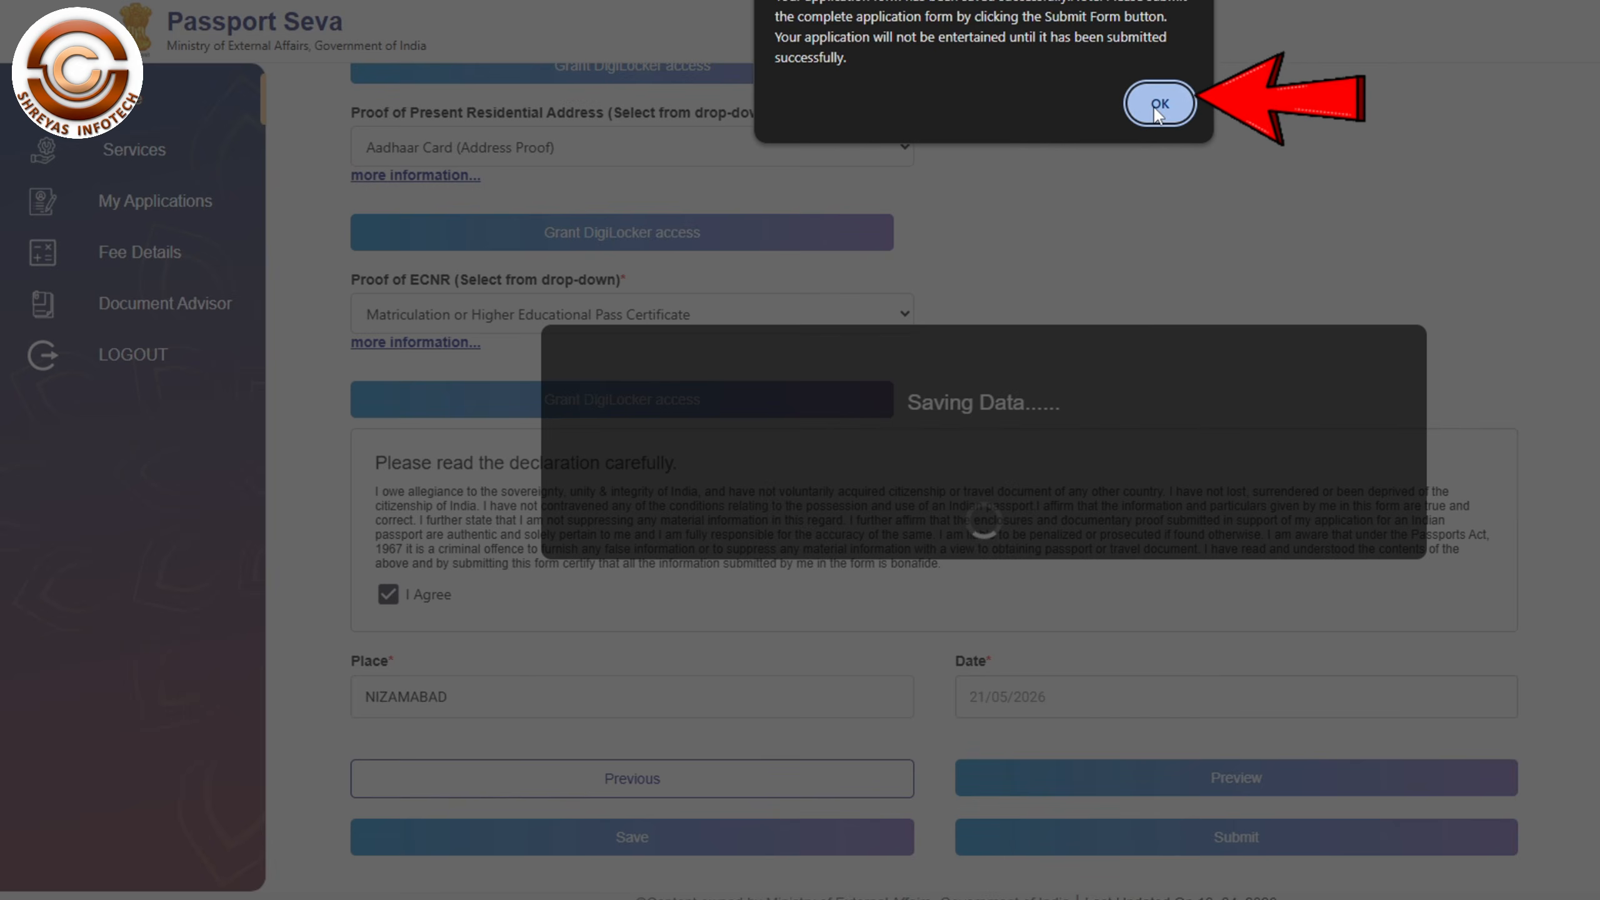
click(1157, 107)
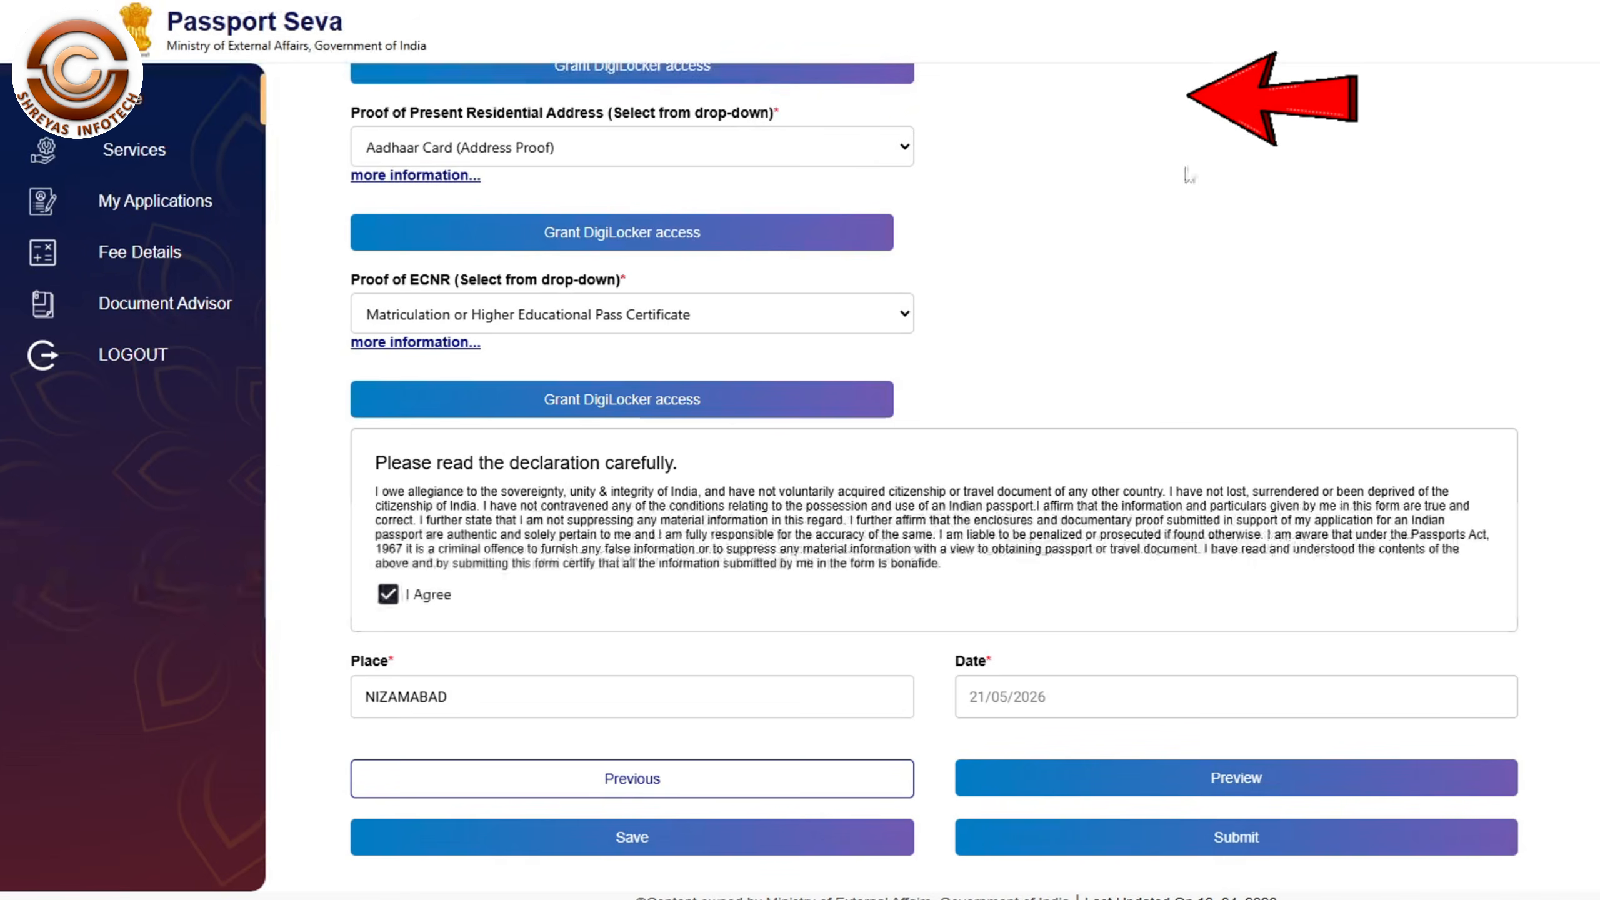
- Review the full application preview, agree to the declaration, submit, and go to Pay And Schedule Appointment
click(1237, 779)
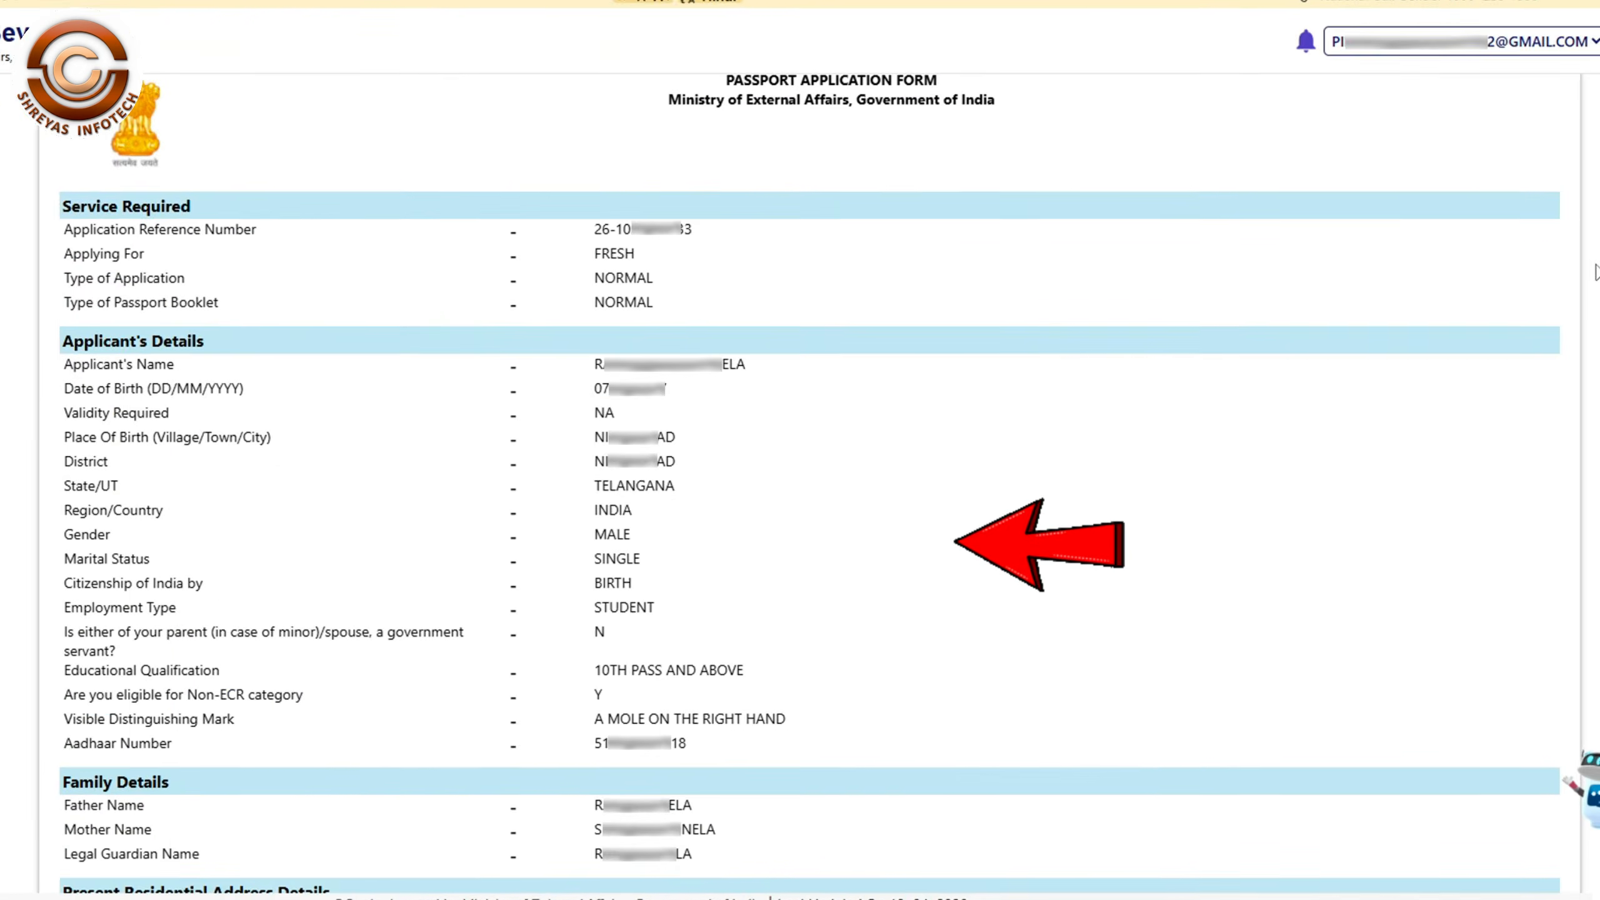
scroll(1378, 310, down, 10)
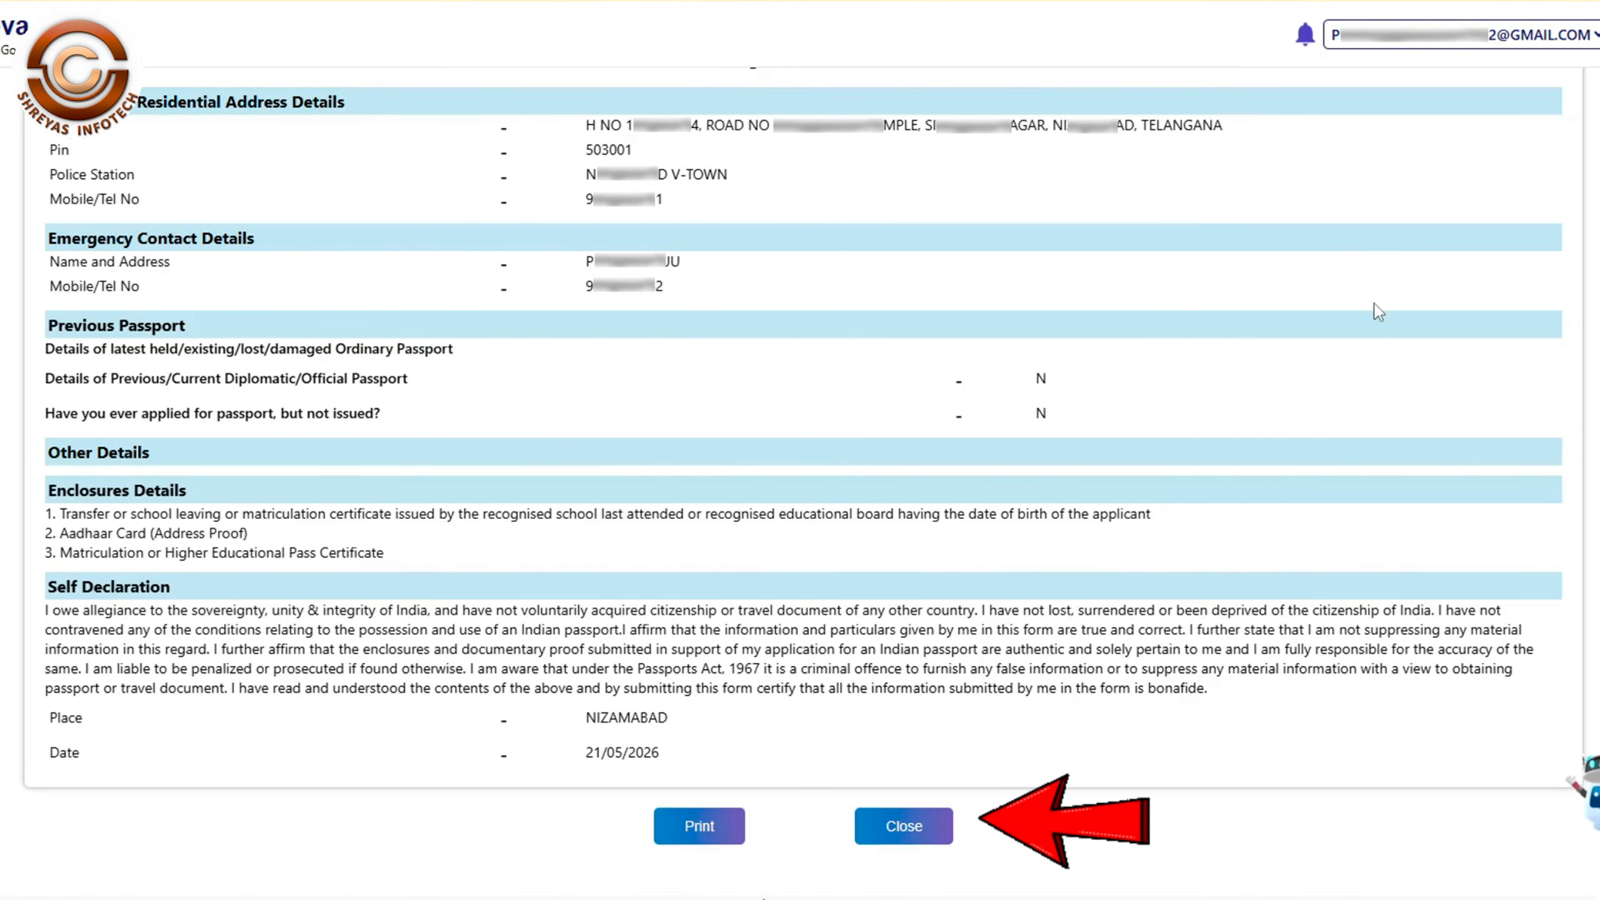
click(910, 827)
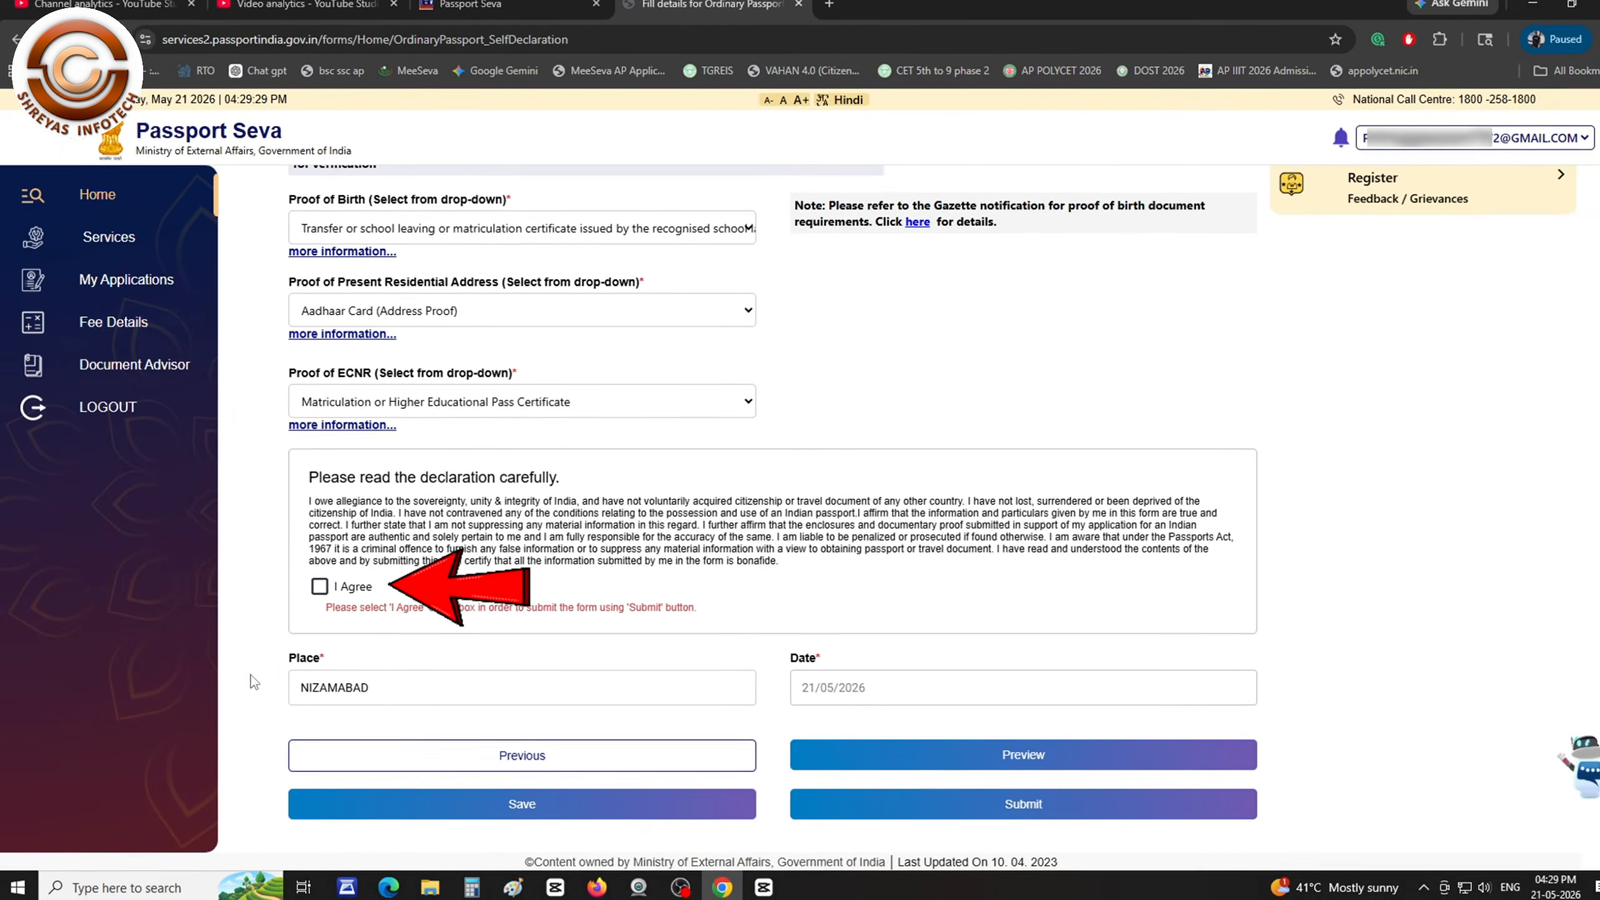
click(320, 586)
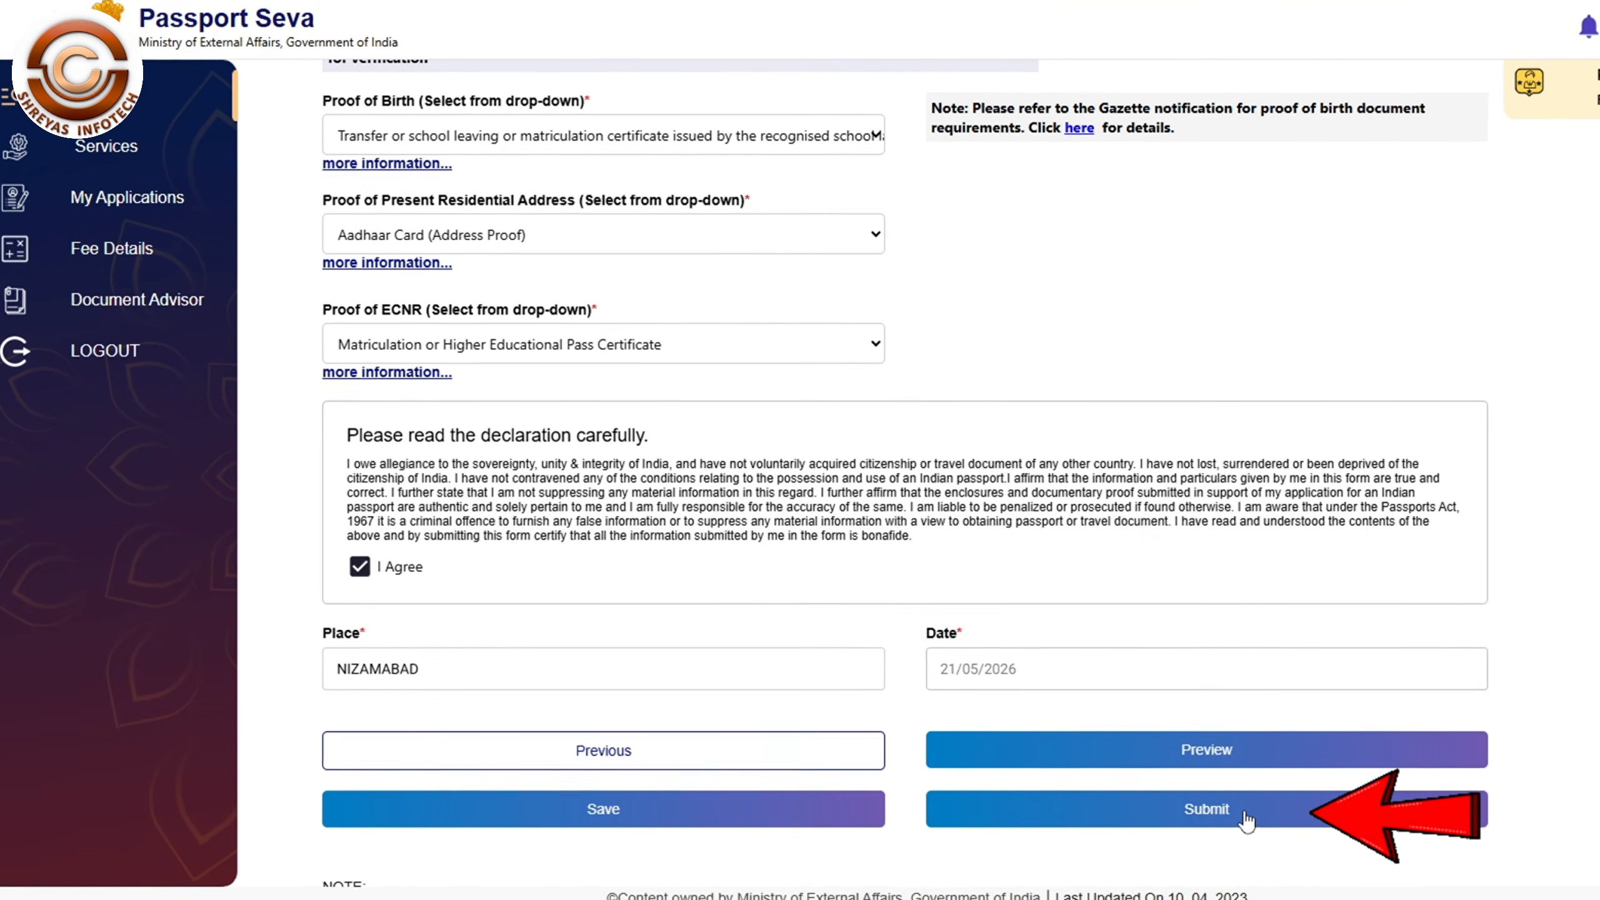
click(1246, 820)
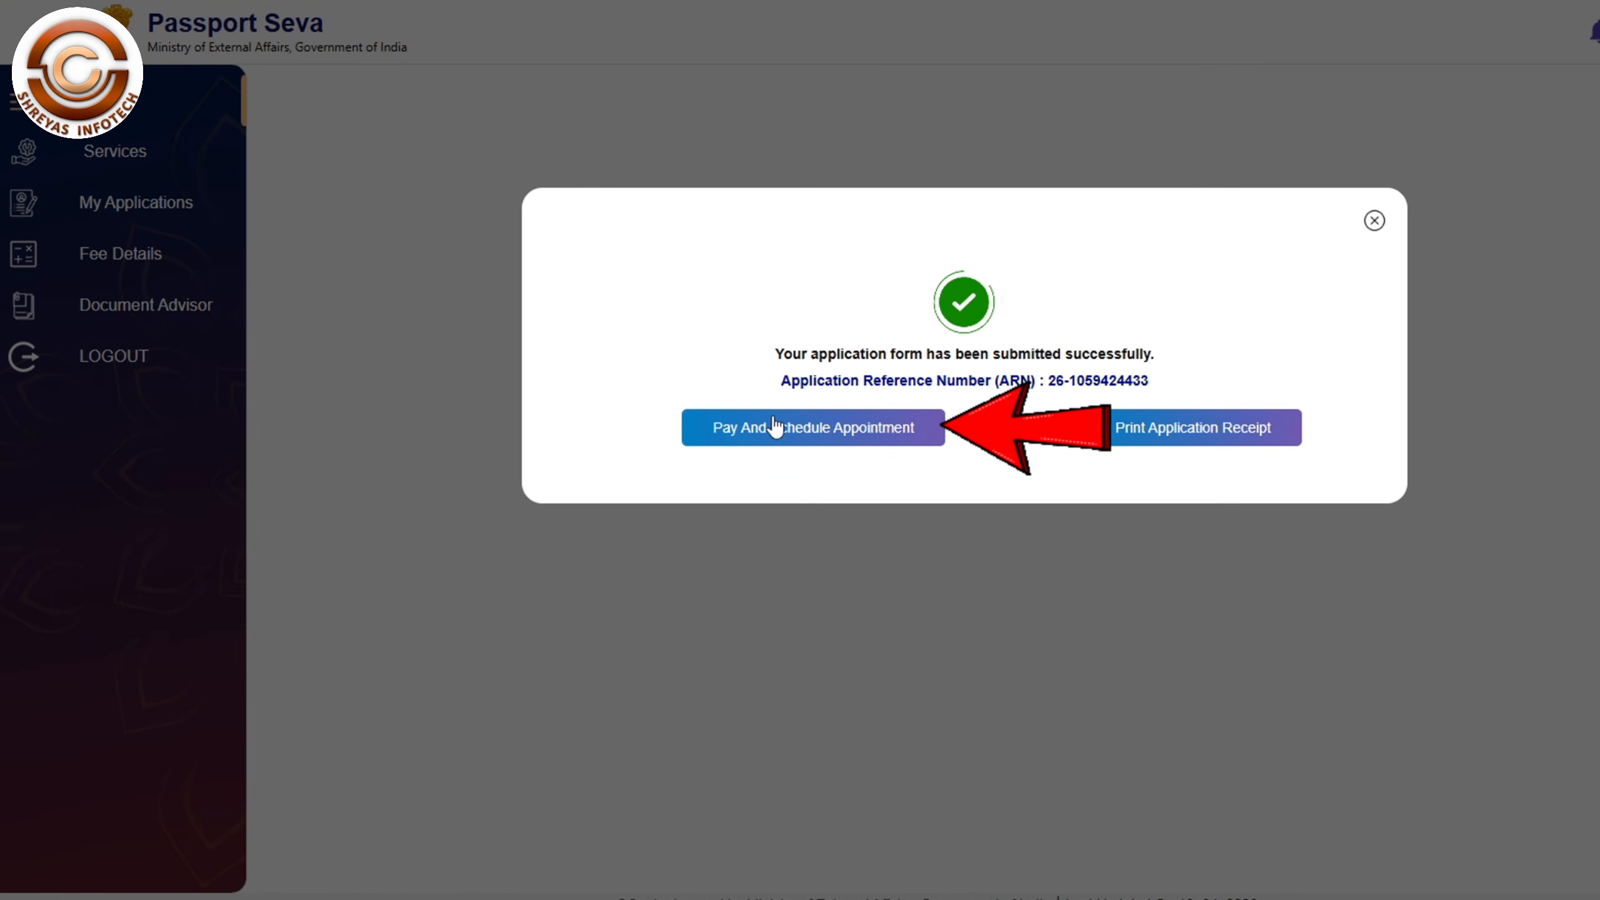
click(774, 431)
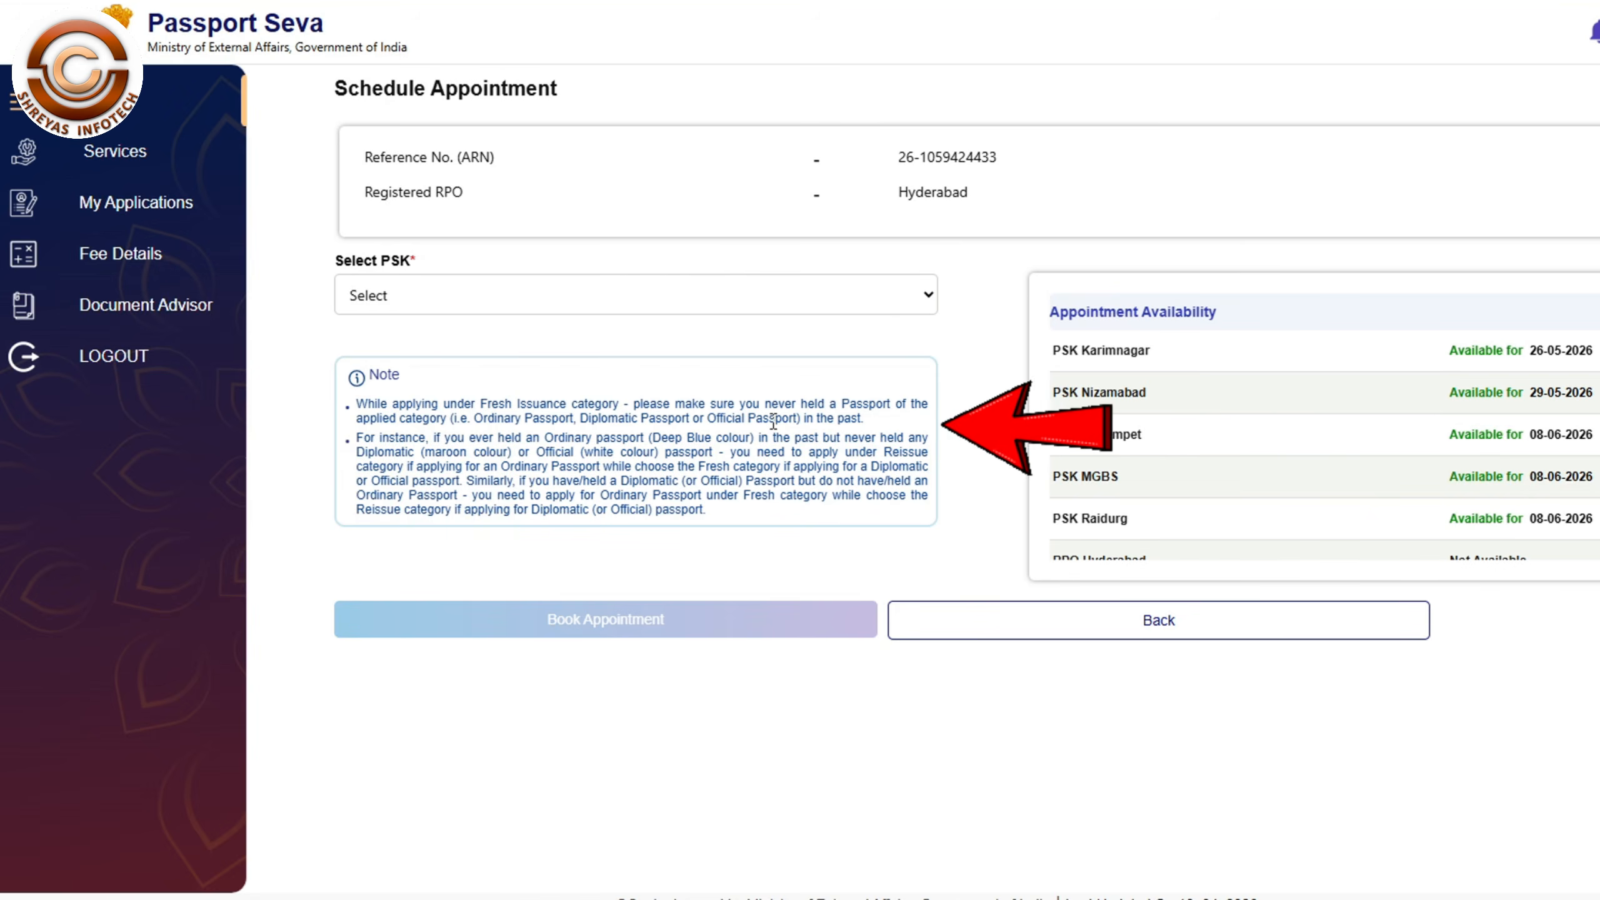
- Pick PSK Nizamabad with the 29/05/2026 appointment date and proceed to fee payment
click(930, 297)
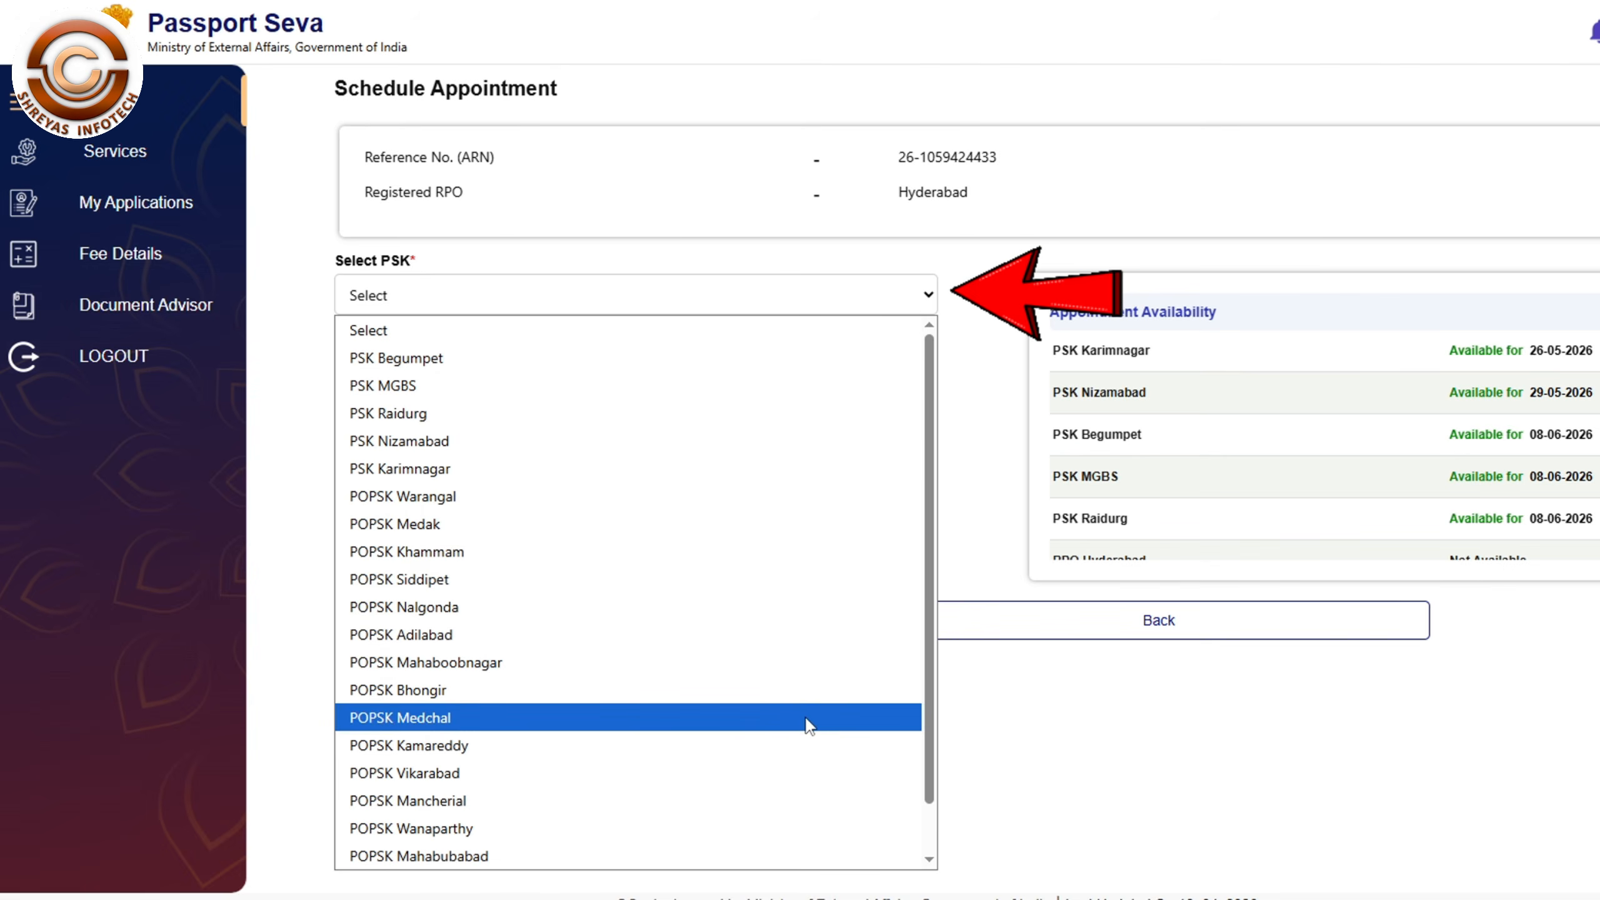
scroll(807, 719, down, 1)
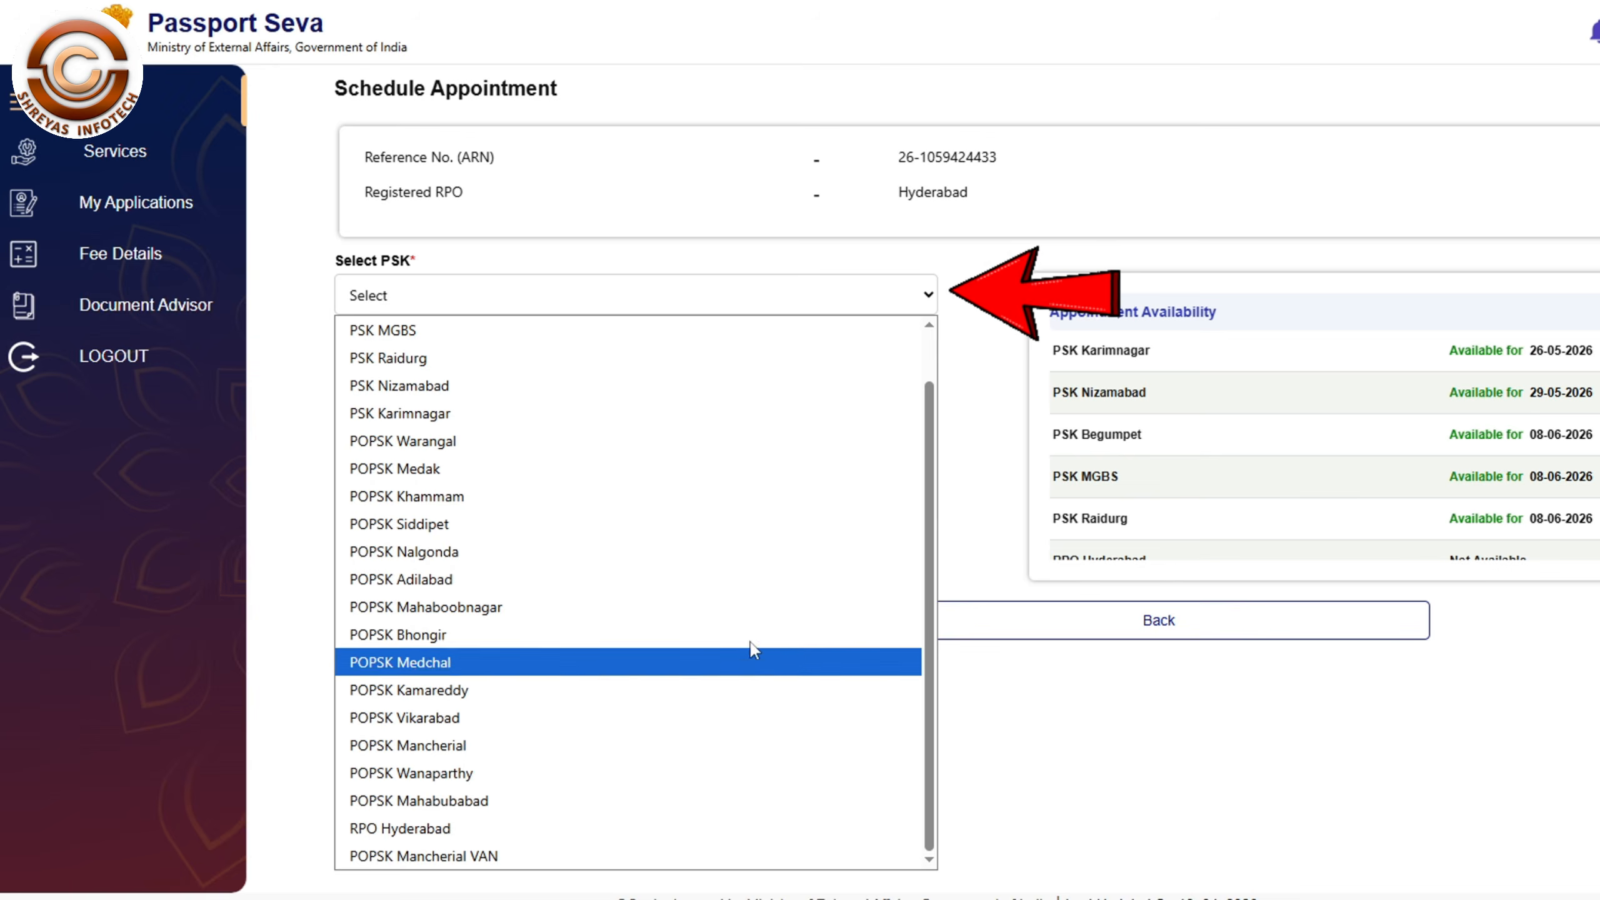
click(753, 390)
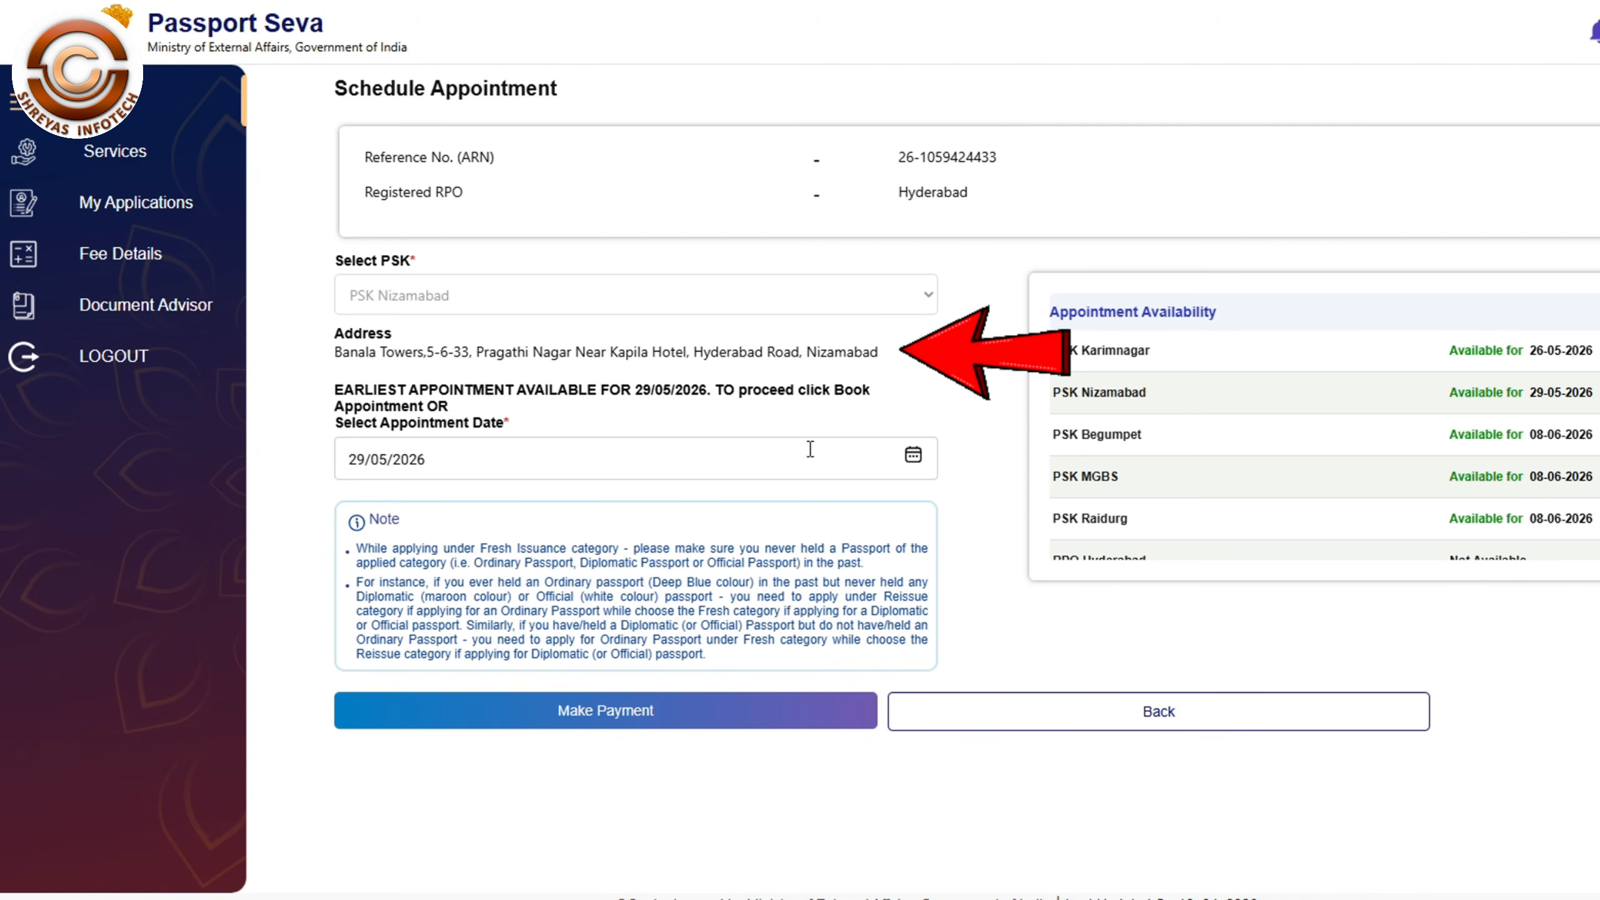
click(913, 459)
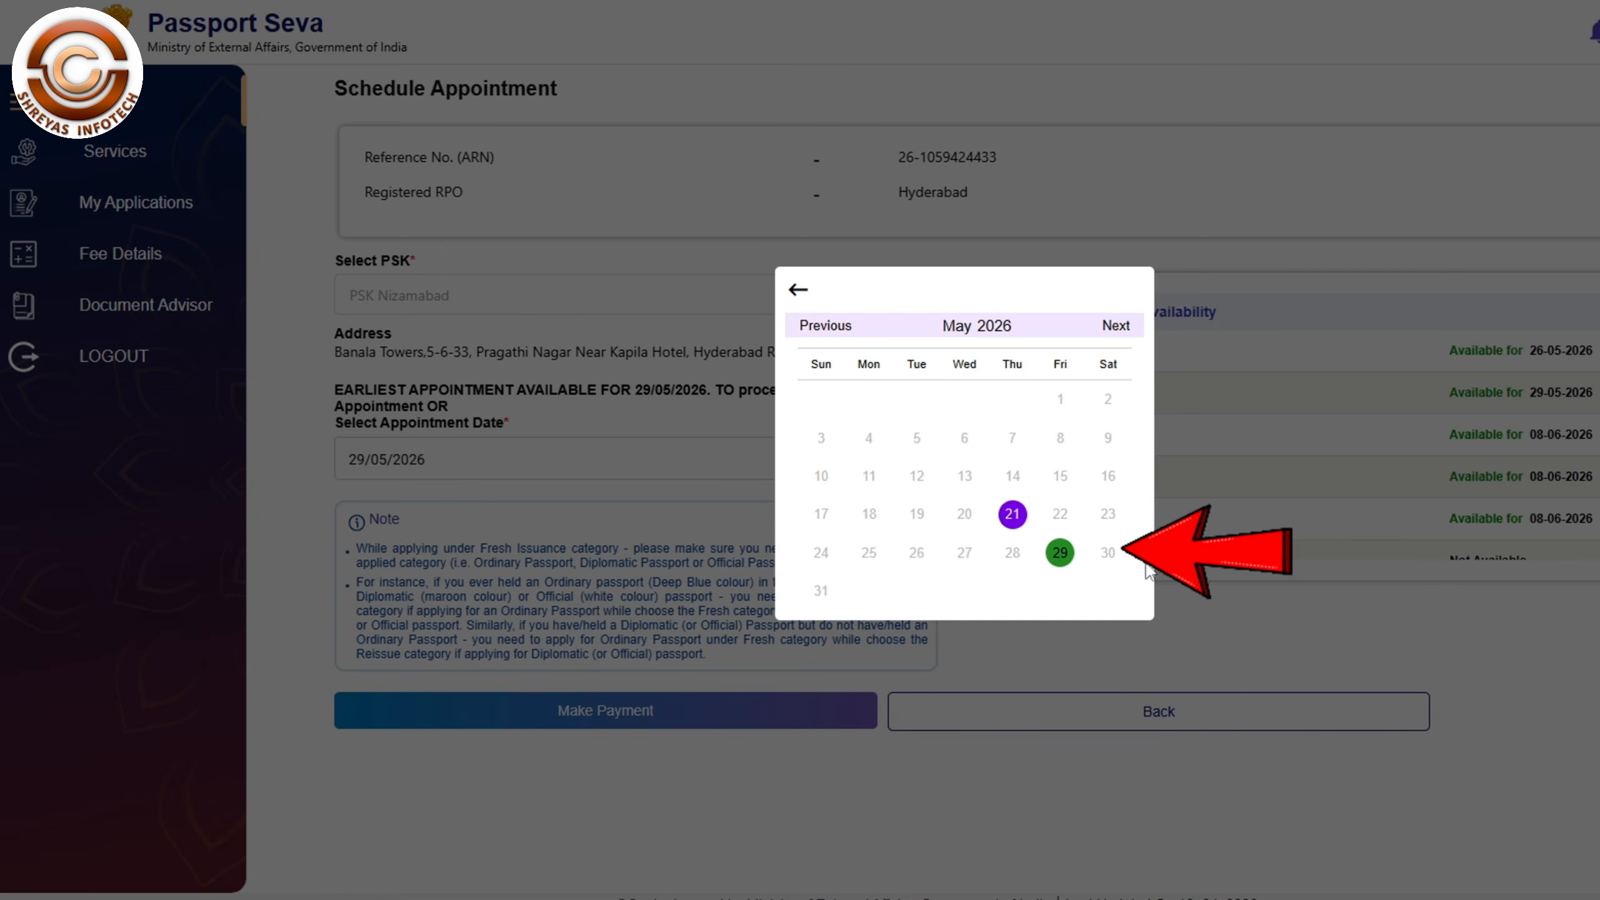
click(1113, 326)
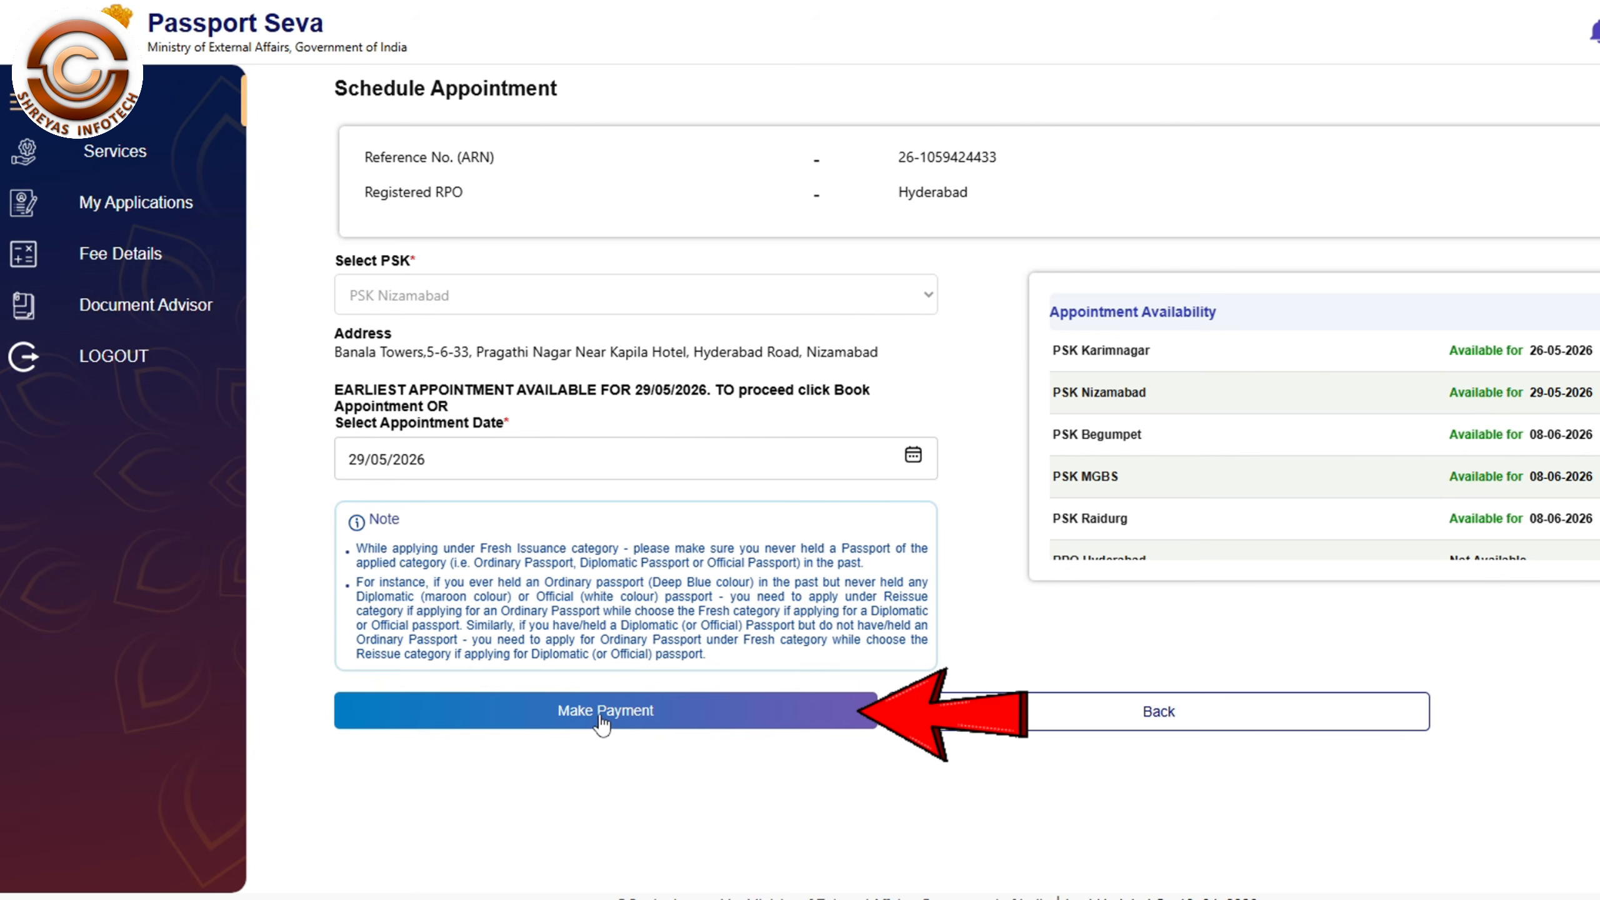
click(603, 722)
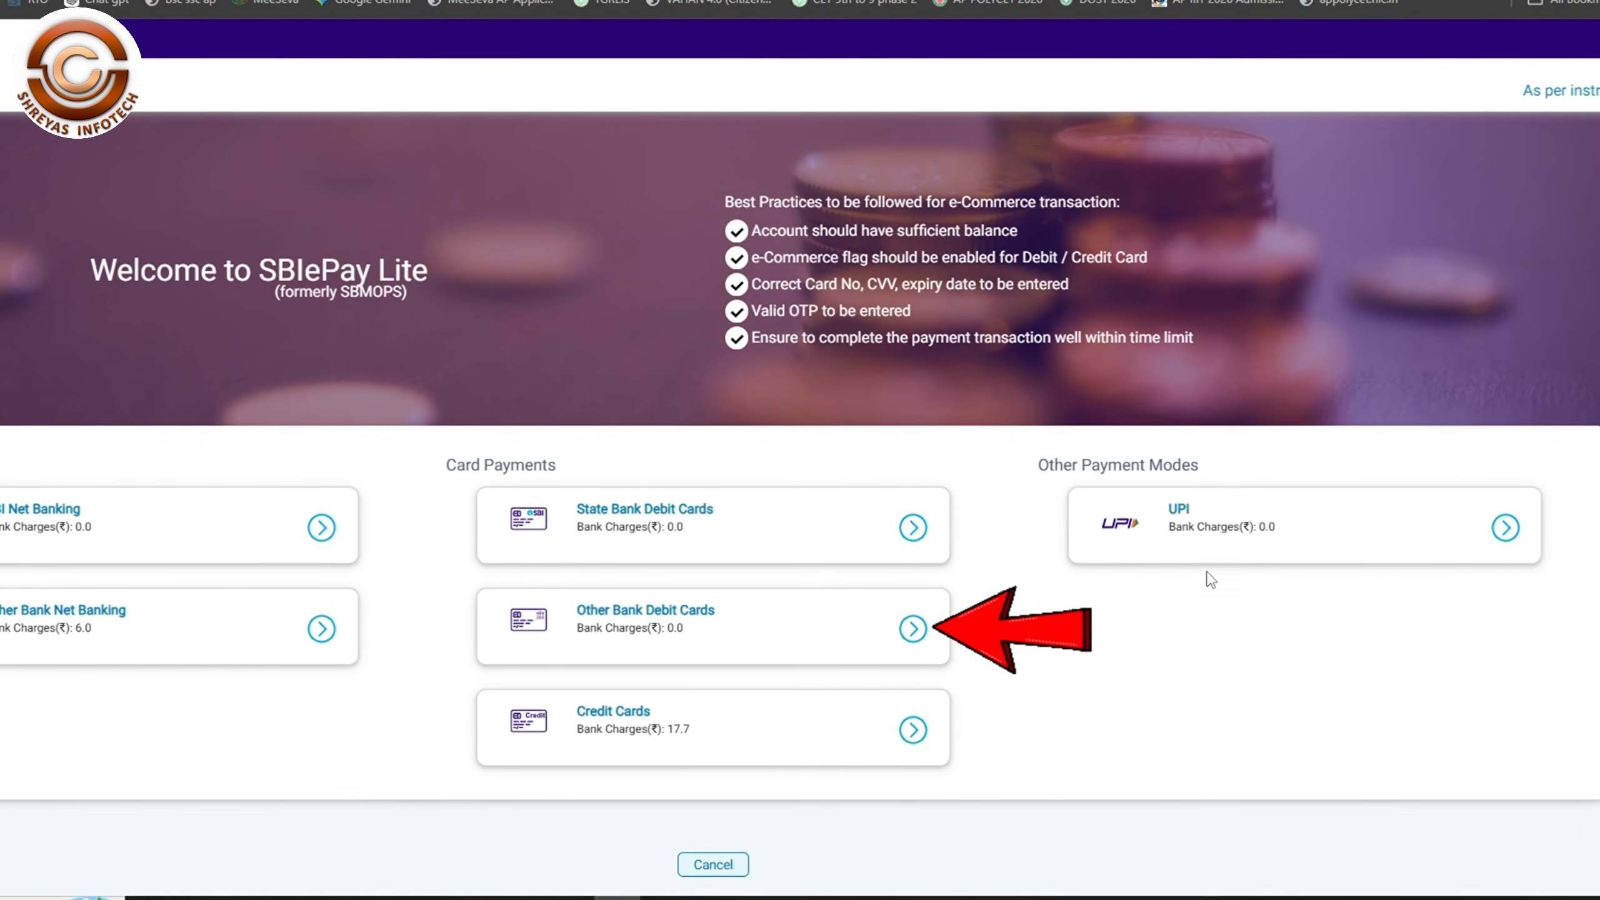
- Pay the Rs 1500 passport fee in SBIePay Lite using UPI
click(1504, 540)
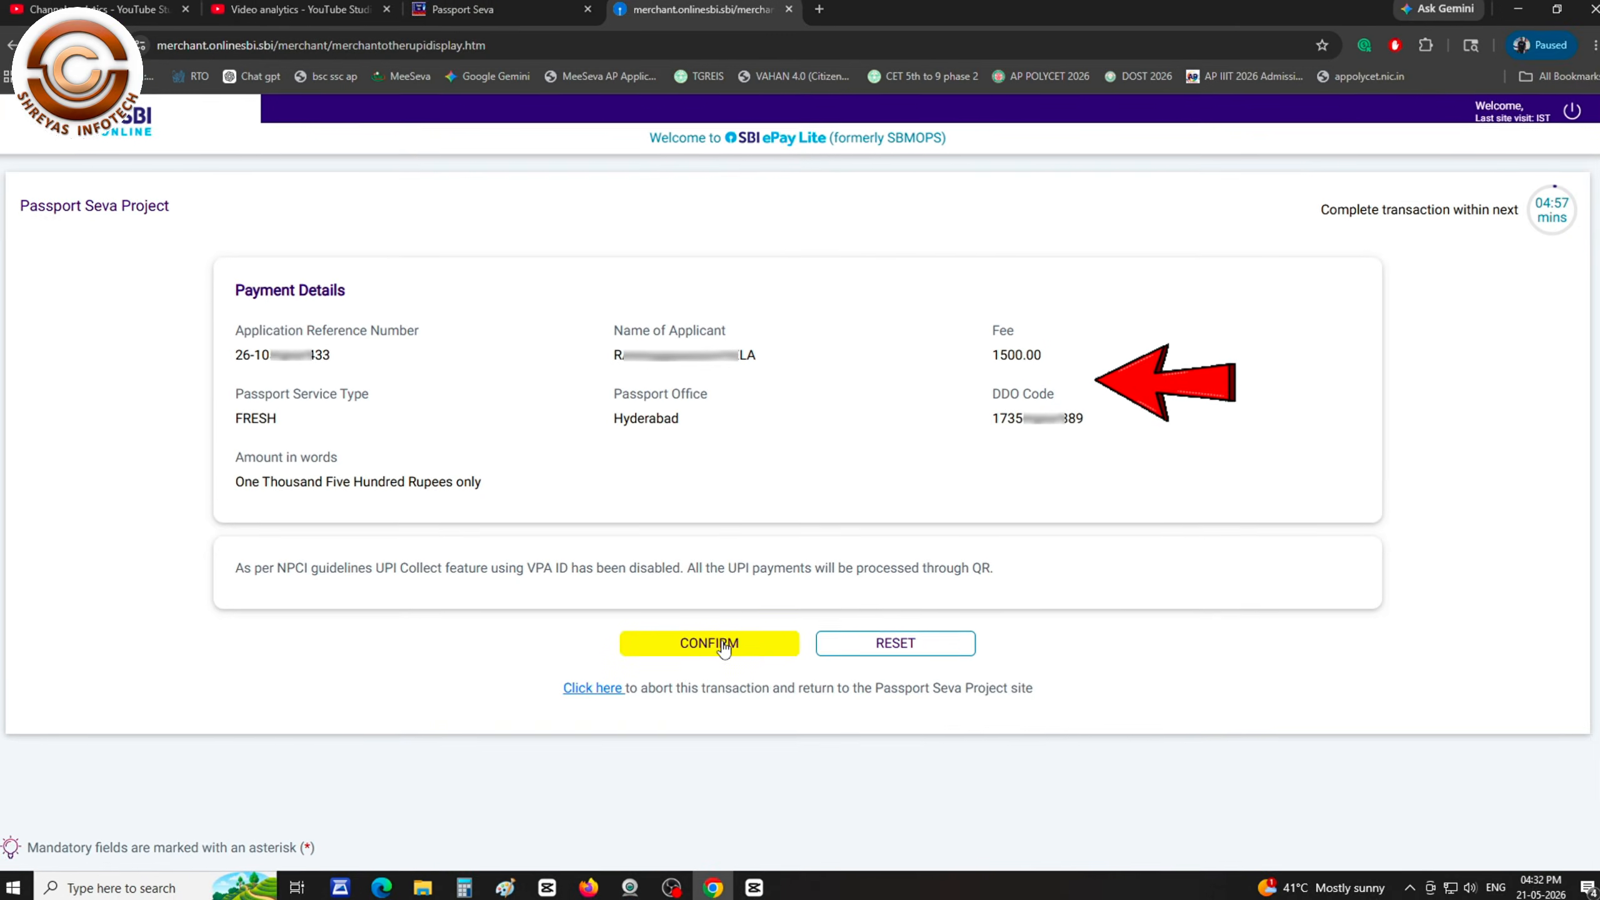
click(762, 660)
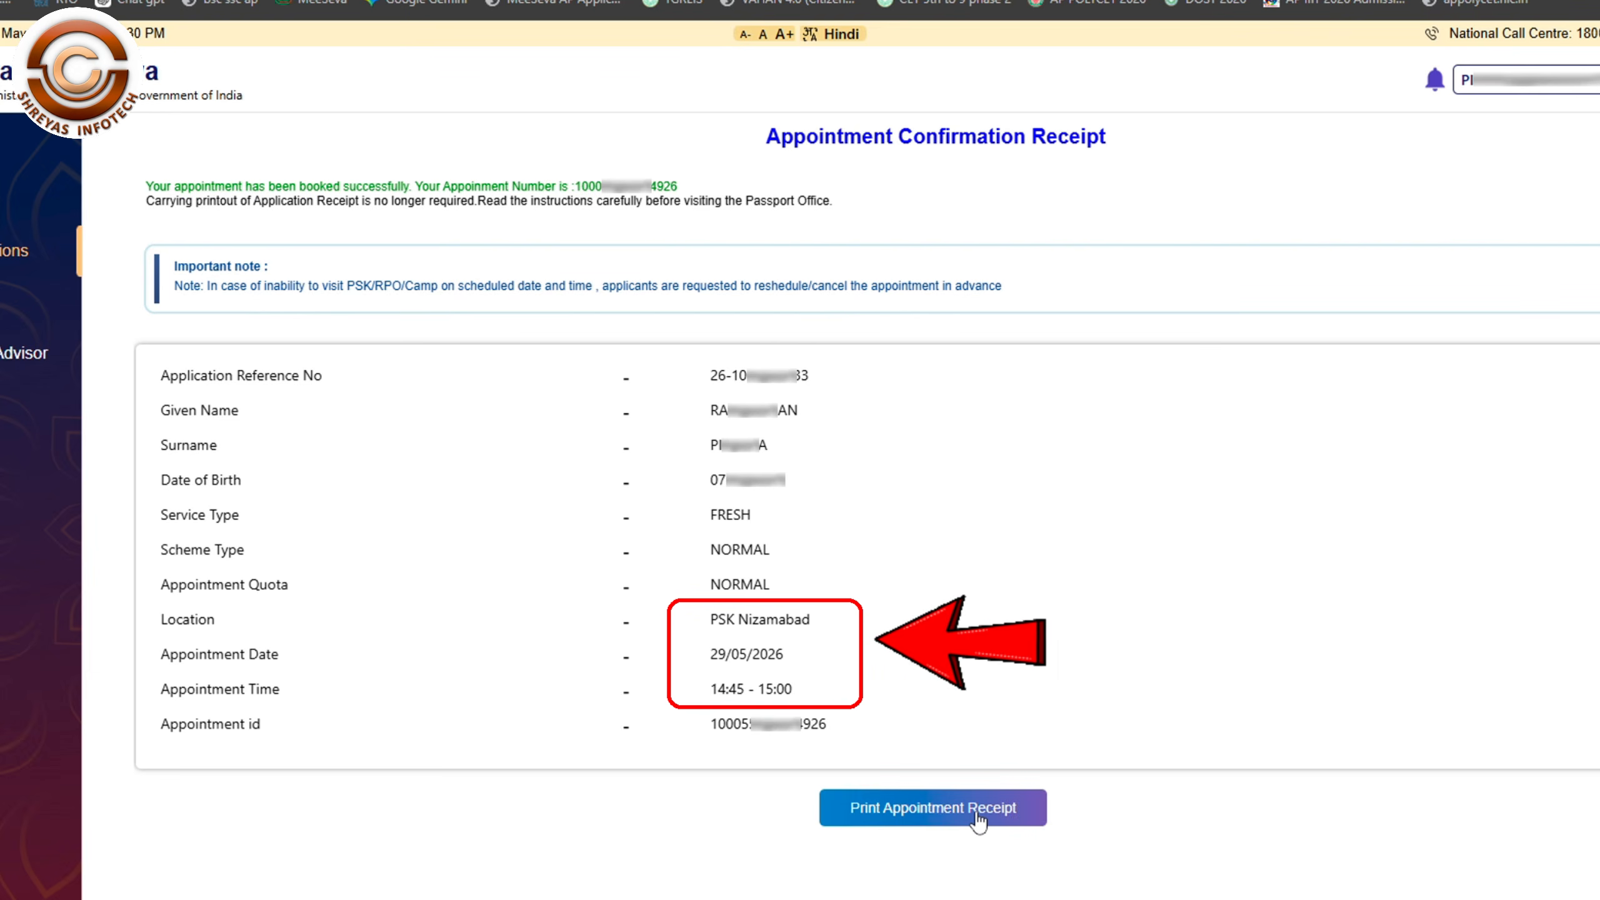
- Open the printable Online Application Receipt from the appointment receipt page
click(978, 819)
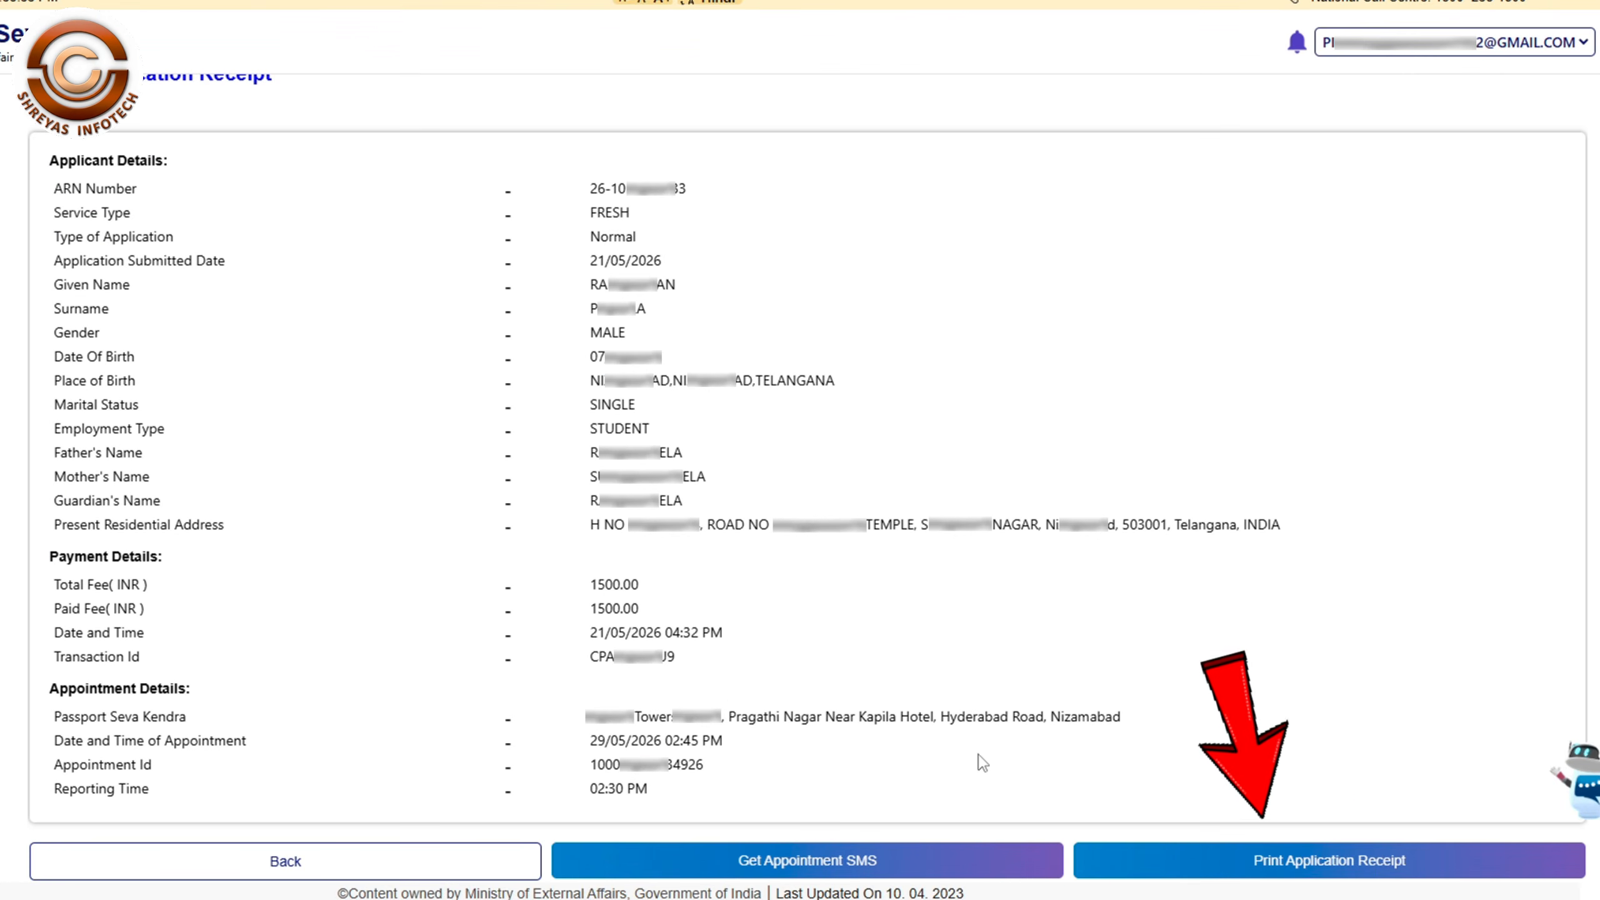
click(1329, 860)
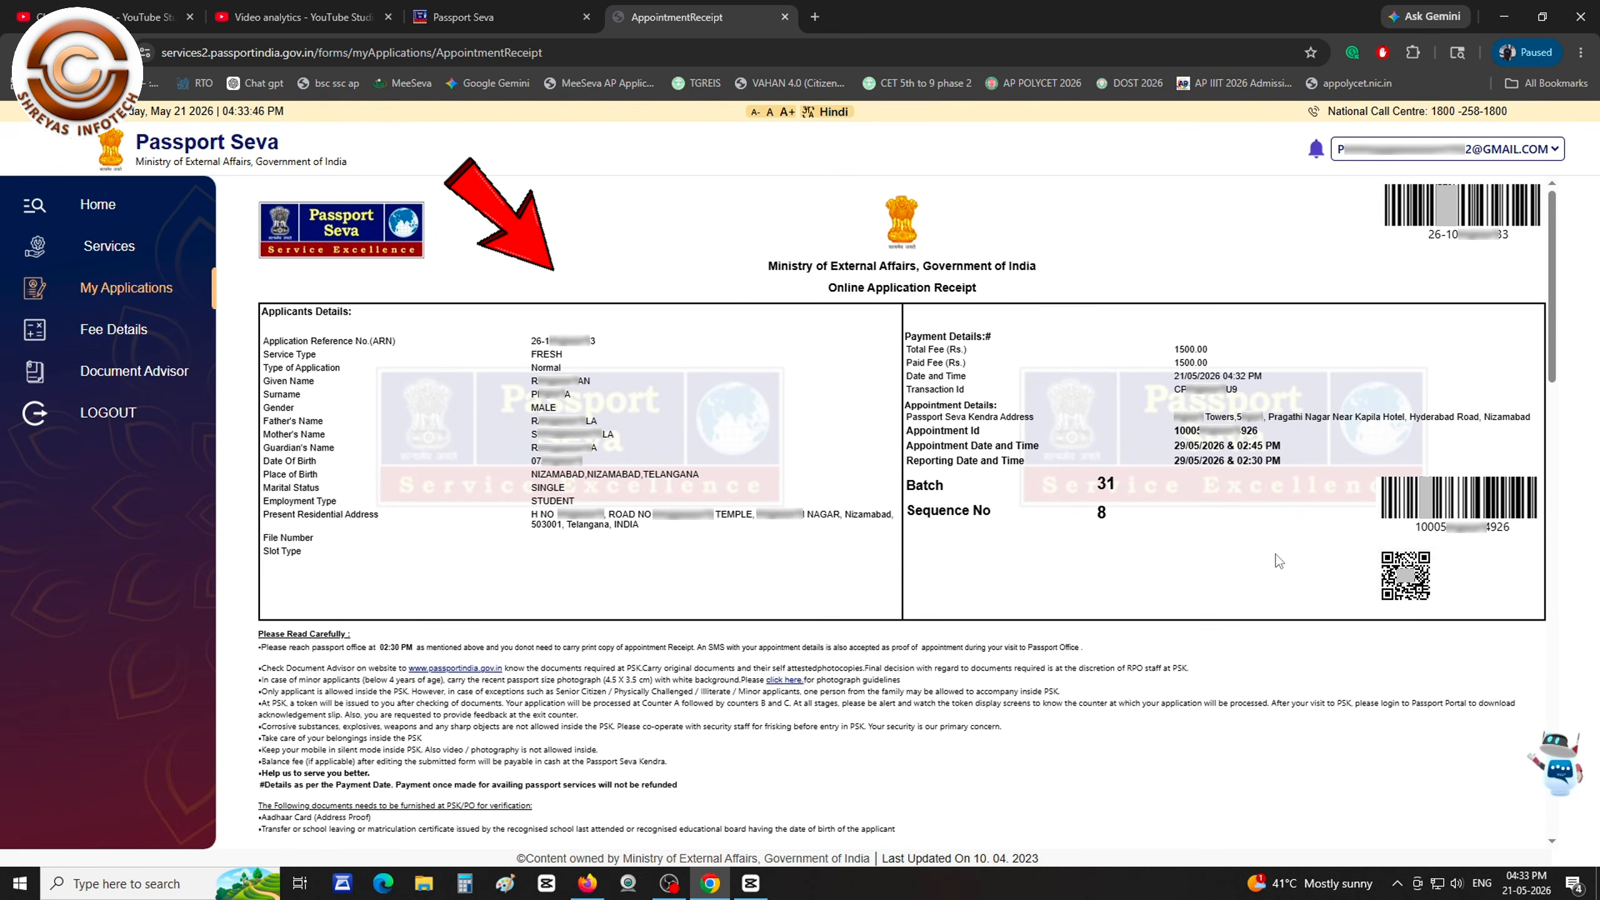